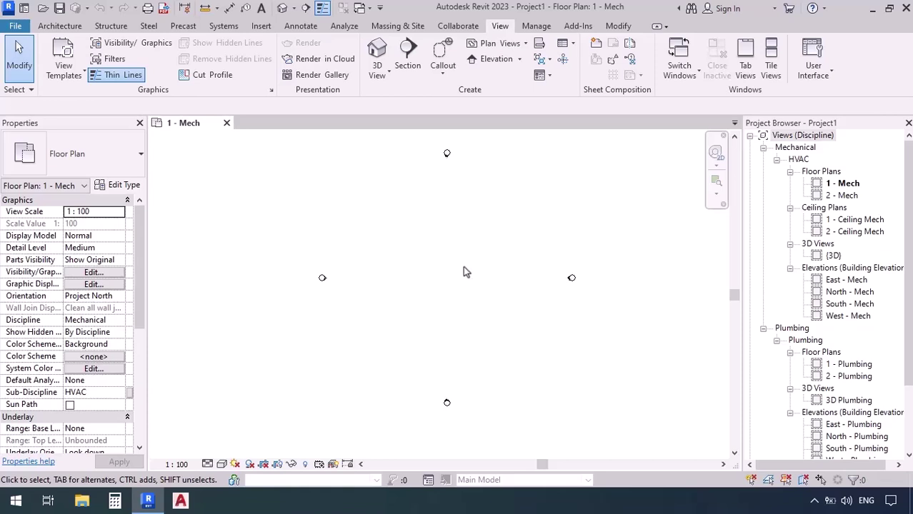
# Start a rectangular duct with the Radius Elbows / Taps type
pyautogui.click(226, 30)
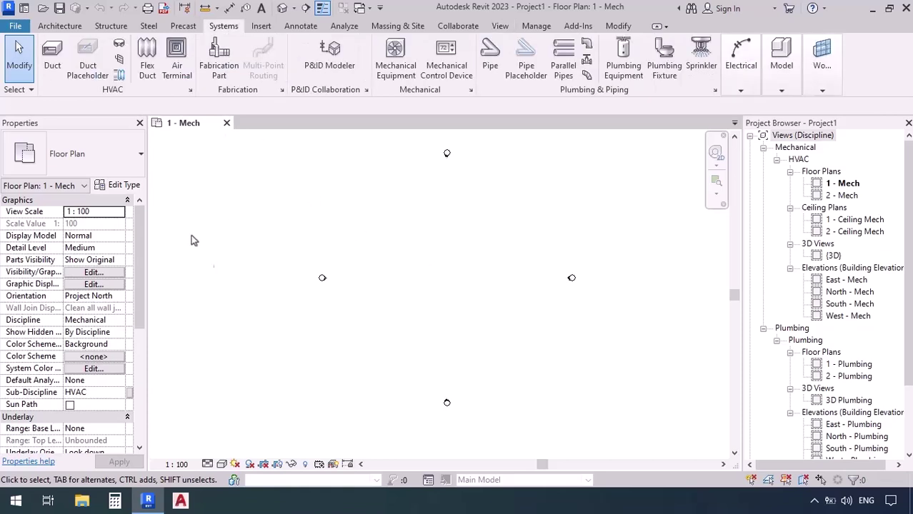
pyautogui.press('d')
pyautogui.press('t')
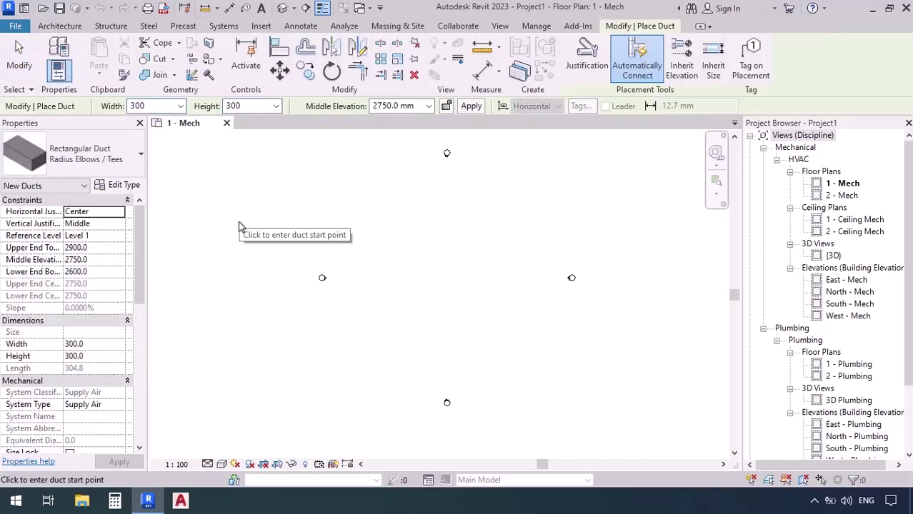
pyautogui.click(136, 153)
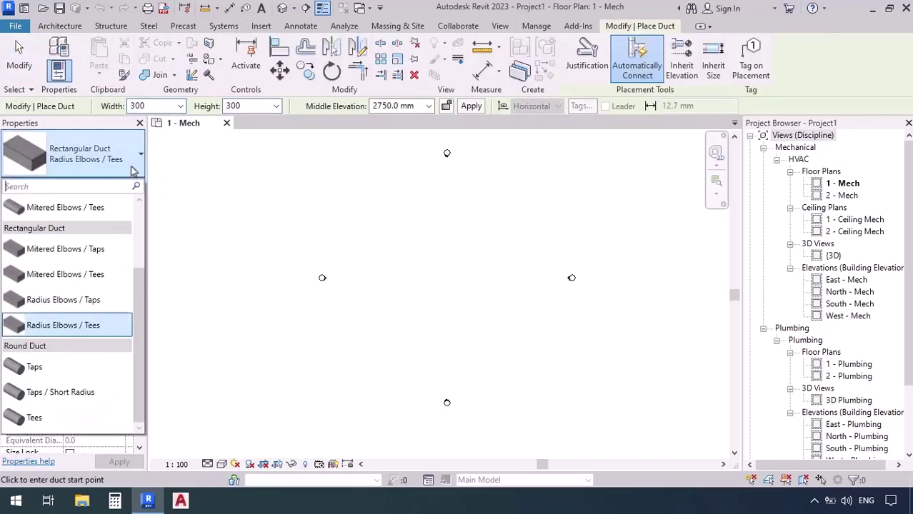
pyautogui.moveTo(75, 305)
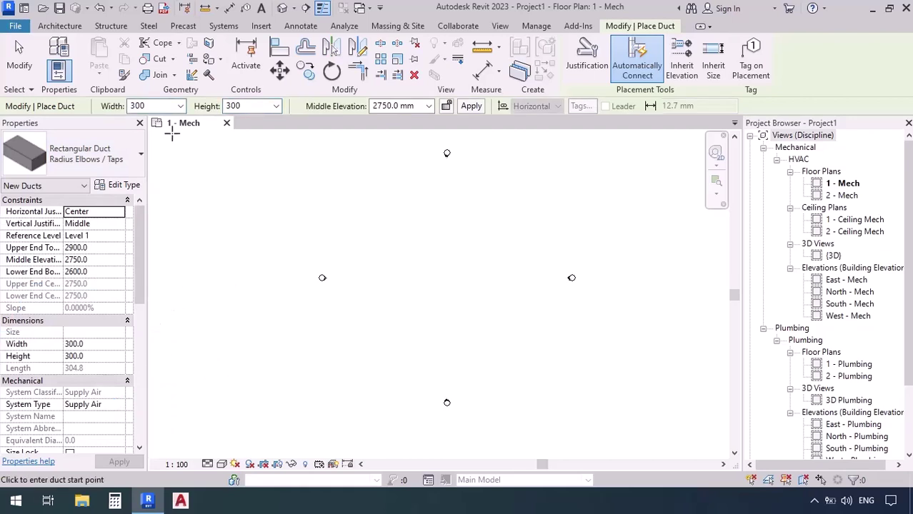
# Set the new duct's width to 1000 and height to 800
pyautogui.click(160, 107)
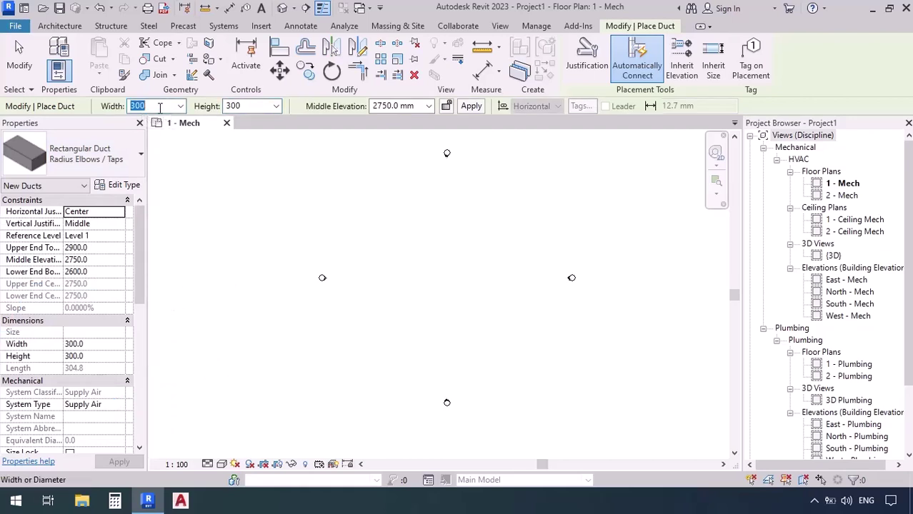
pyautogui.write('1000')
pyautogui.press('Return')
pyautogui.click(254, 105)
pyautogui.write('800')
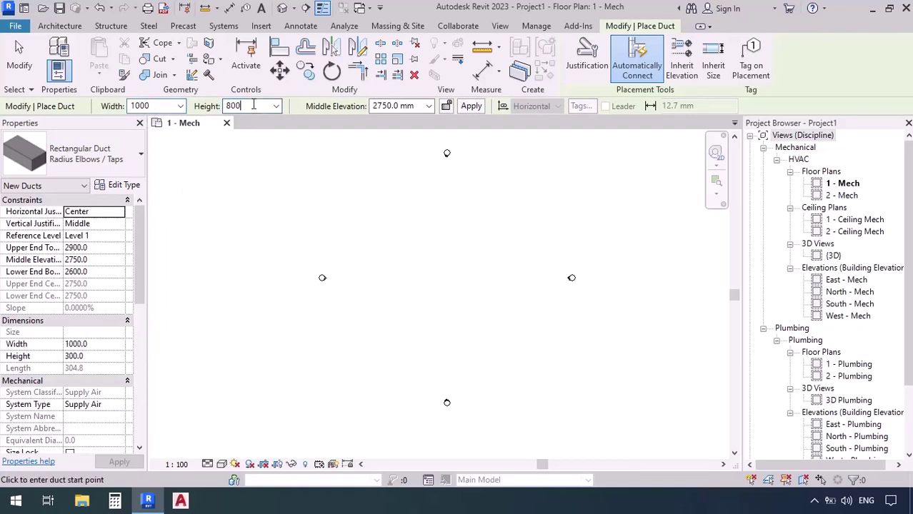
pyautogui.press('Return')
# Draw a straight horizontal duct between the west and east elevation markers in the 1 - Mech plan, and end the duct command
pyautogui.click(365, 253)
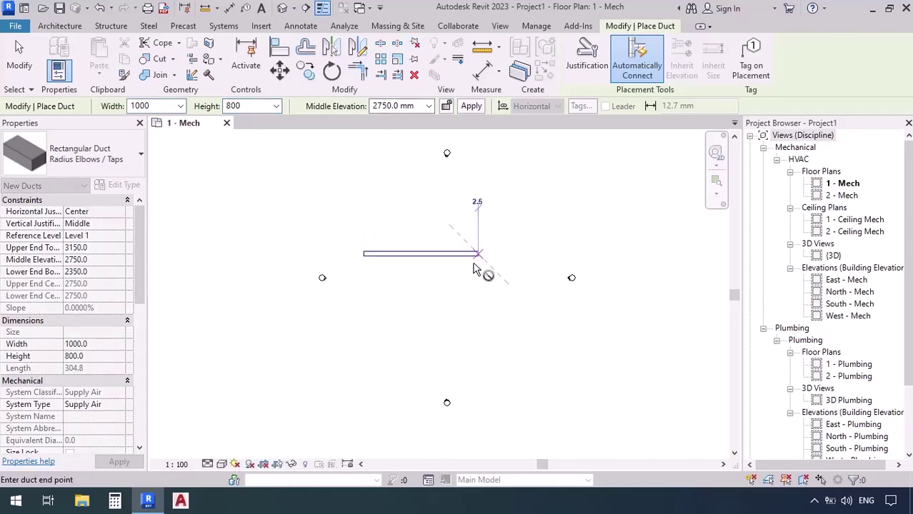
pyautogui.click(479, 265)
pyautogui.scroll(2, 396, 255)
pyautogui.scroll(2, 396, 255)
pyautogui.scroll(1, 414, 278)
pyautogui.moveTo(414, 278); pyautogui.dragTo(404, 382, button='middle')
pyautogui.scroll(1, 387, 295)
pyautogui.scroll(1, 387, 295)
pyautogui.moveTo(416, 296); pyautogui.dragTo(399, 312, button='middle')
pyautogui.scroll(2, 209, 360)
pyautogui.moveTo(191, 319); pyautogui.dragTo(235, 382, button='middle')
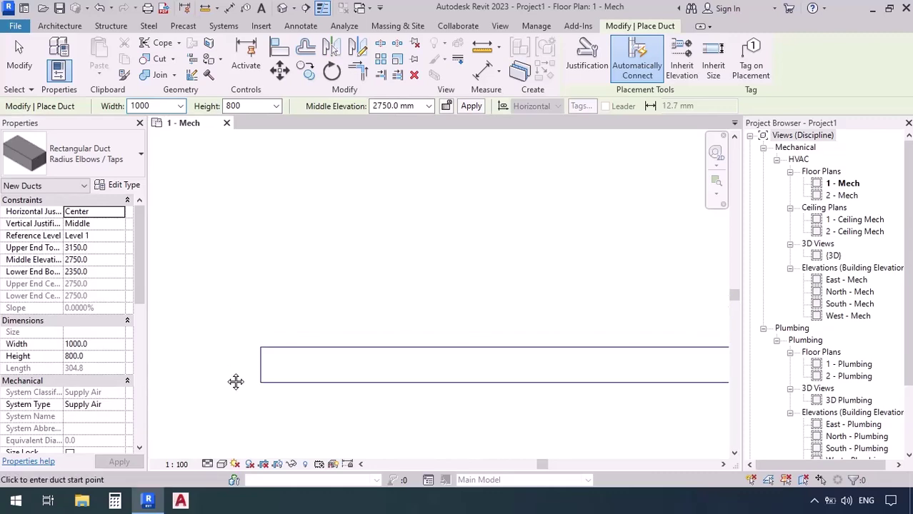
pyautogui.press('Escape')
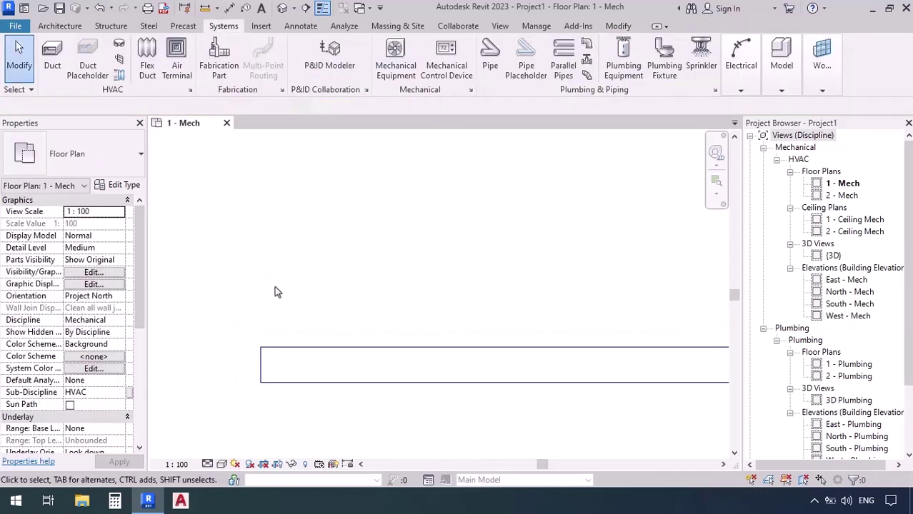
# Start placing an air terminal using the M_Supply Diffuser type 600 x 600 Face 300 x 300 Connection
pyautogui.click(180, 77)
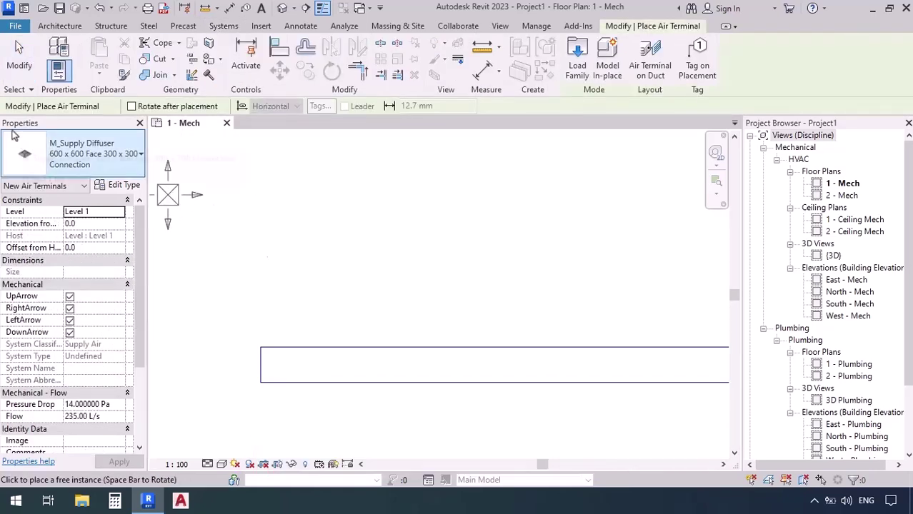
pyautogui.click(137, 163)
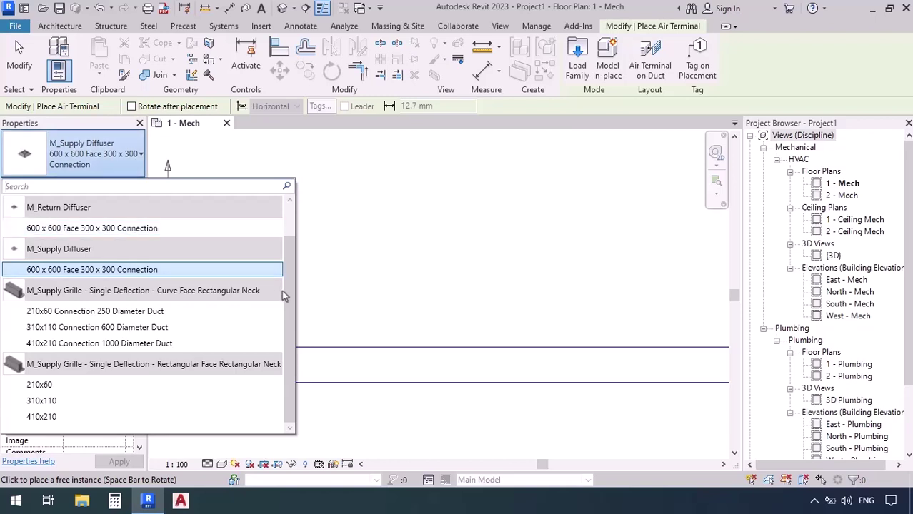
pyautogui.moveTo(284, 289); pyautogui.dragTo(284, 250)
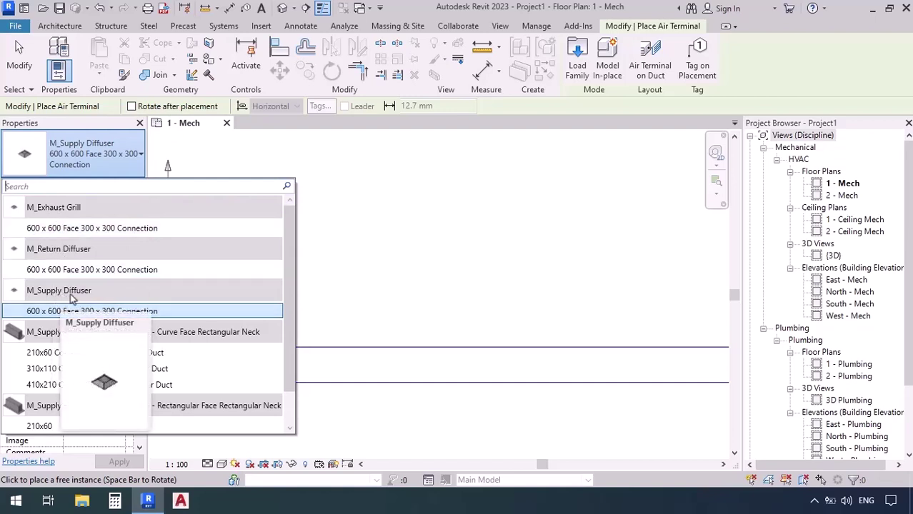
pyautogui.scroll(-1, 95, 364)
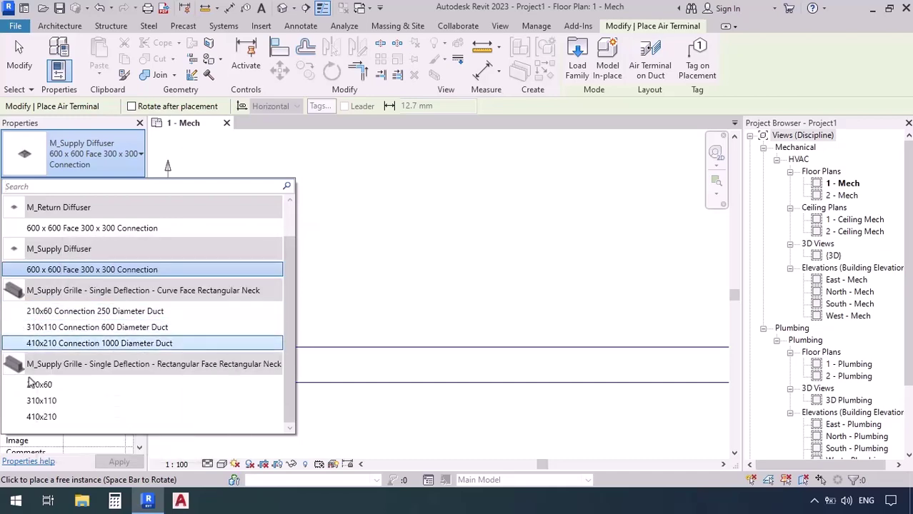
pyautogui.moveTo(39, 315)
pyautogui.moveTo(40, 395)
pyautogui.scroll(1, 143, 314)
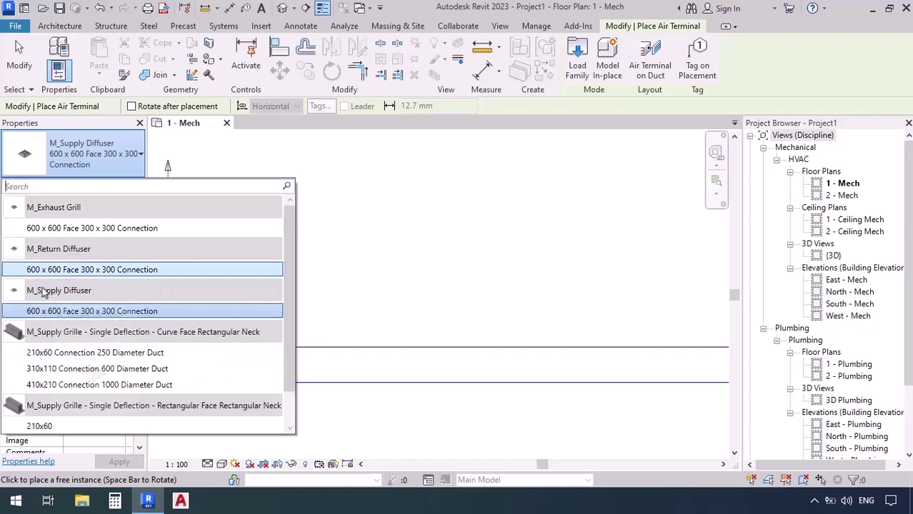
pyautogui.moveTo(57, 298)
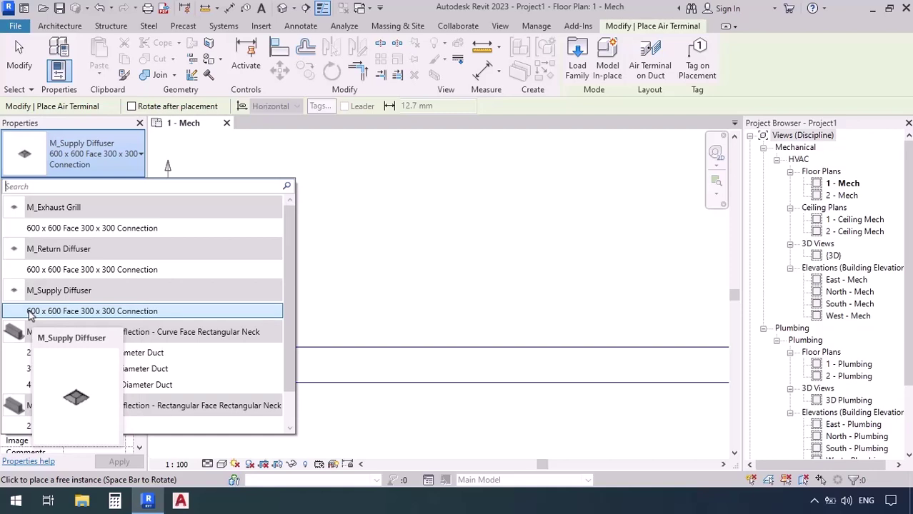
pyautogui.click(130, 313)
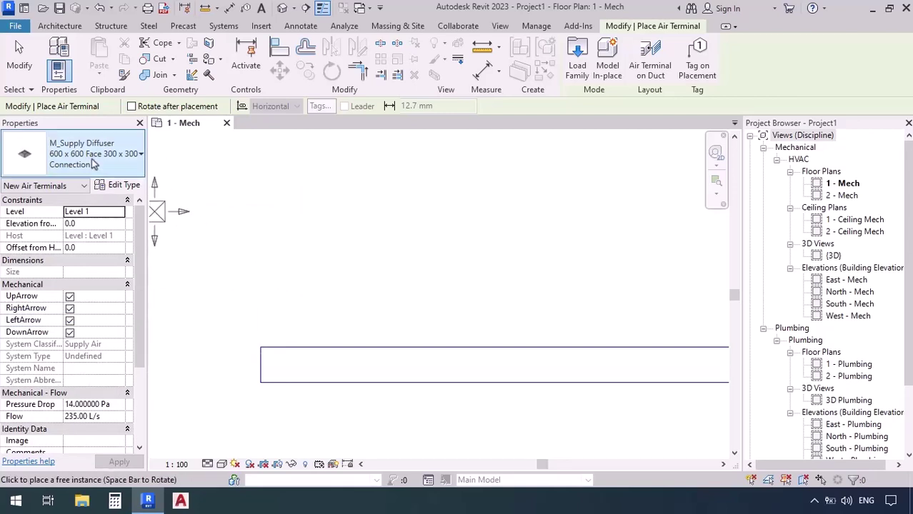
# Set the diffuser's Elevation from Level to 2000 and place one just above the duct's left end in plan
pyautogui.moveTo(147, 265); pyautogui.dragTo(217, 264)
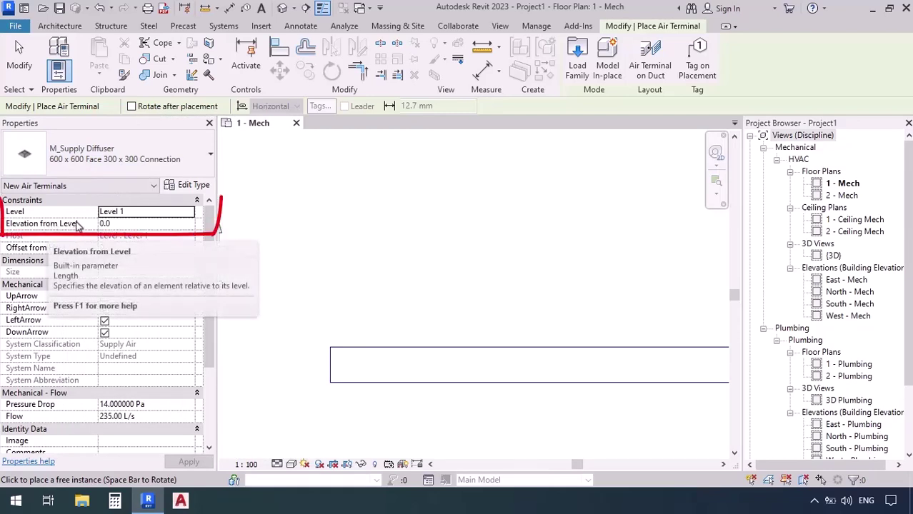
pyautogui.click(128, 225)
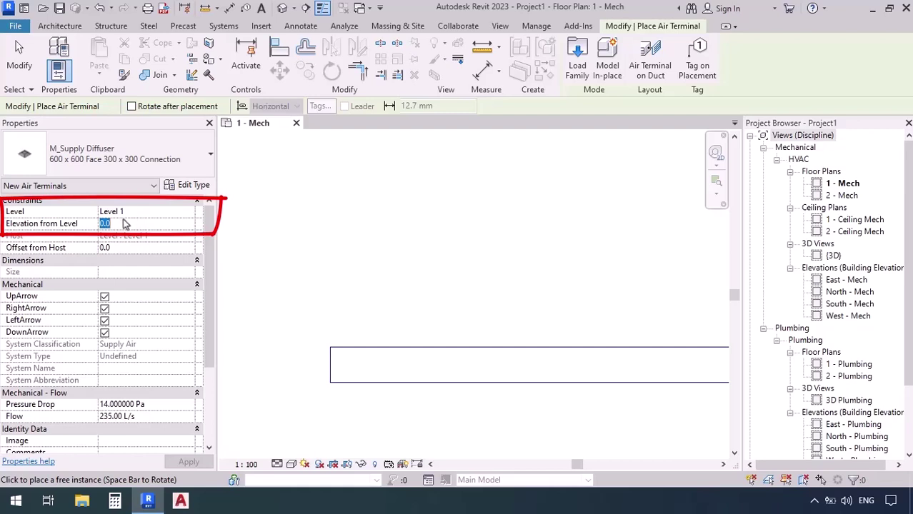
pyautogui.click(126, 225)
pyautogui.doubleClick(126, 226)
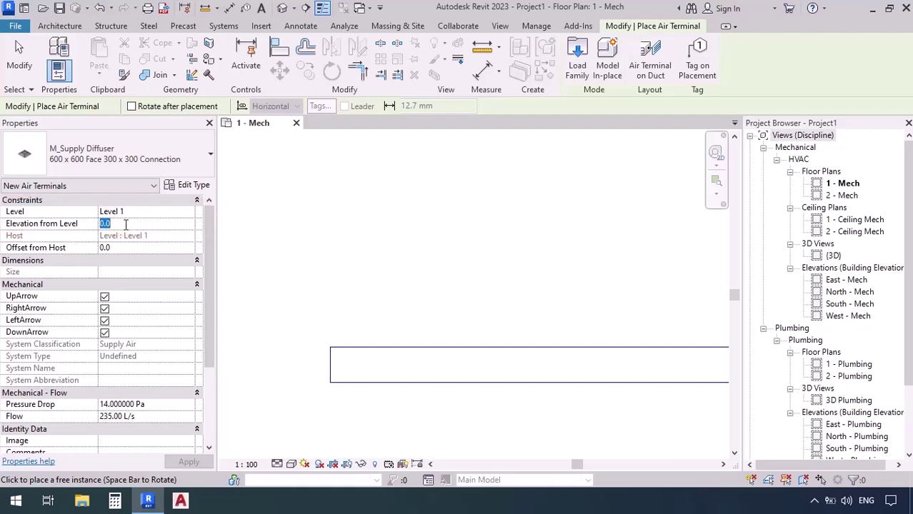
pyautogui.write('2000')
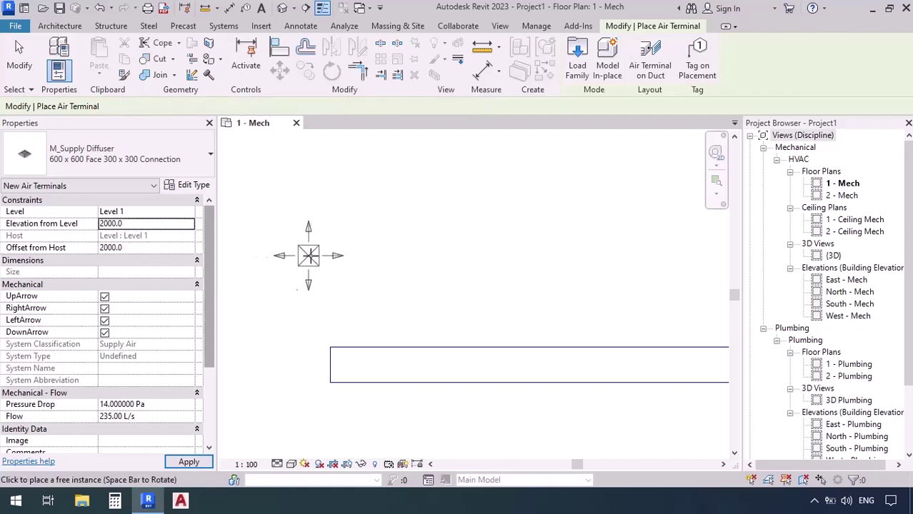
pyautogui.click(379, 251)
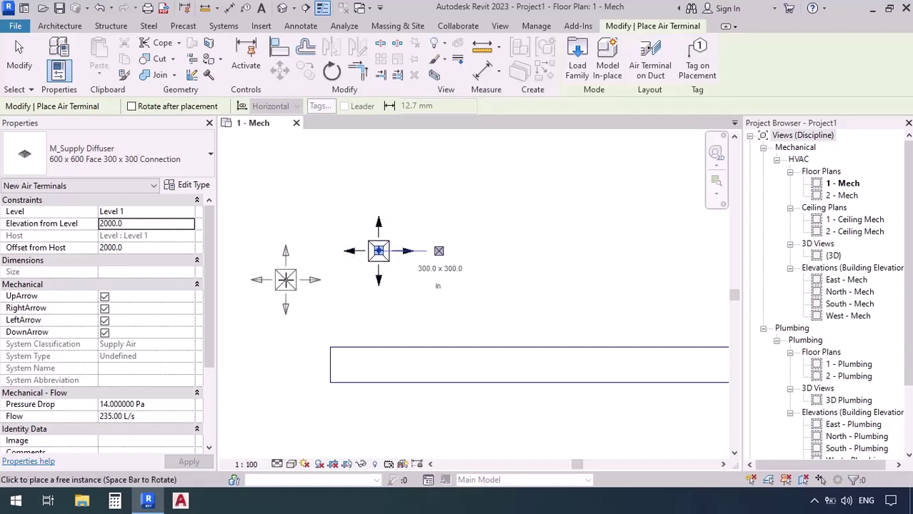
pyautogui.press('Escape')
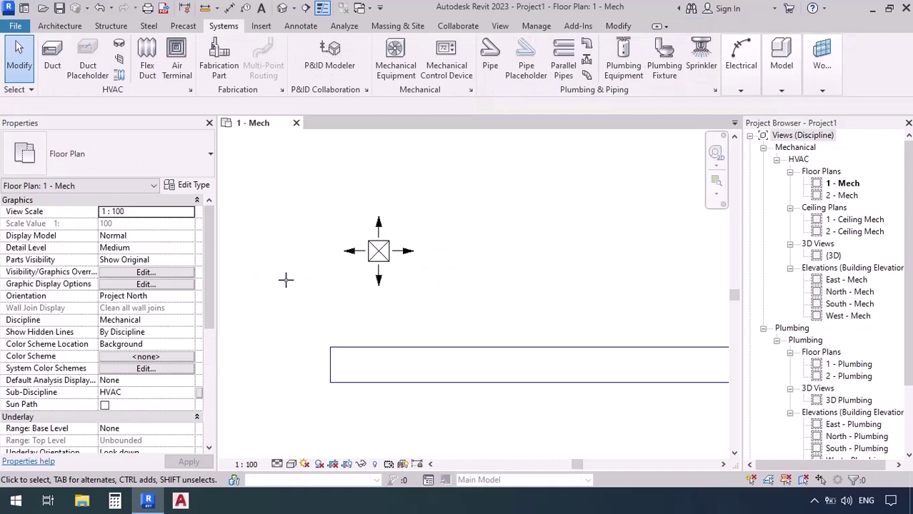
# Draw a vertical section line across the duct to the right of the diffuser, looking left toward it
pyautogui.click(305, 8)
pyautogui.click(447, 420)
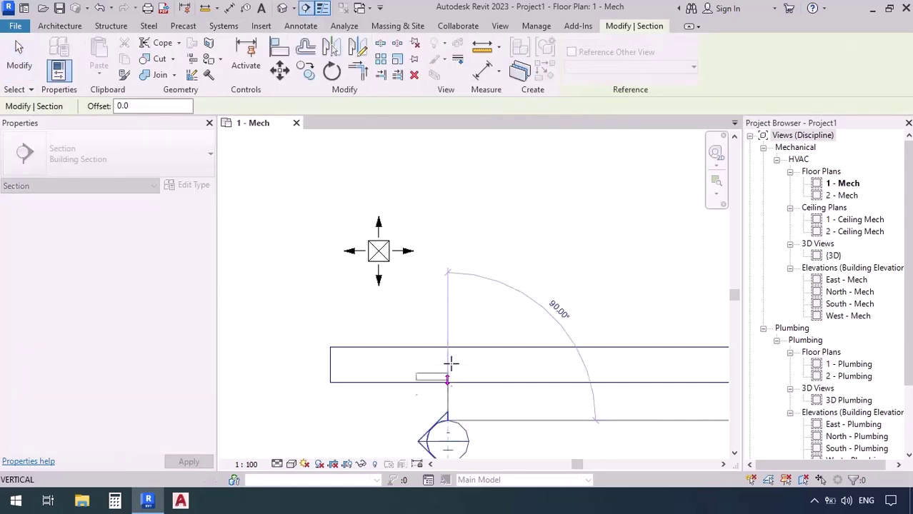
pyautogui.click(447, 157)
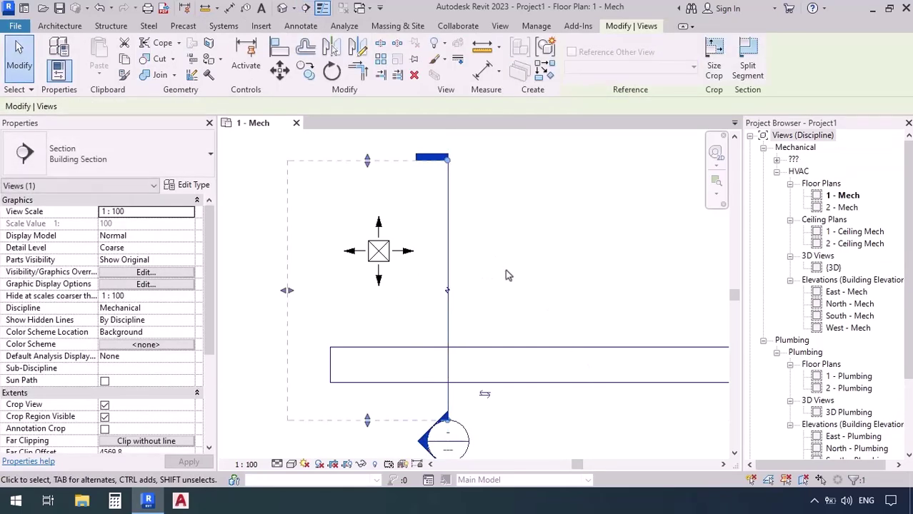
pyautogui.press('Escape')
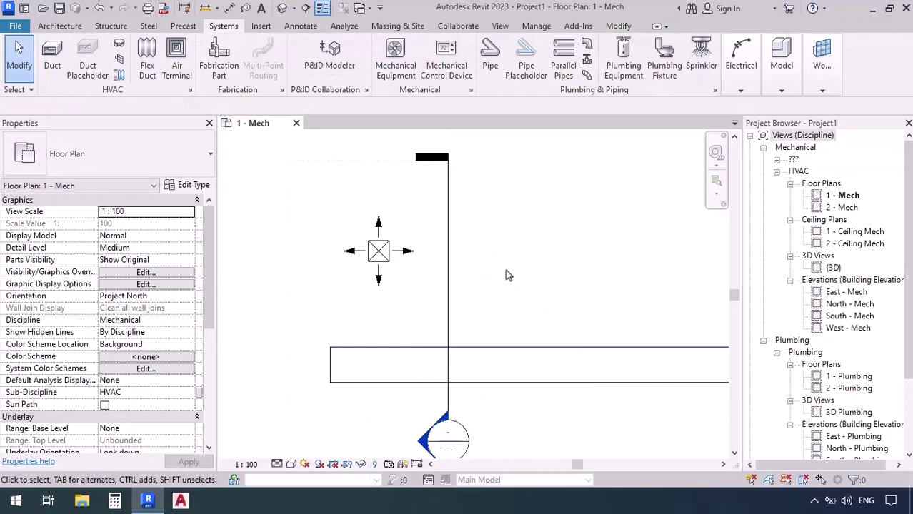
pyautogui.scroll(-2, 288, 242)
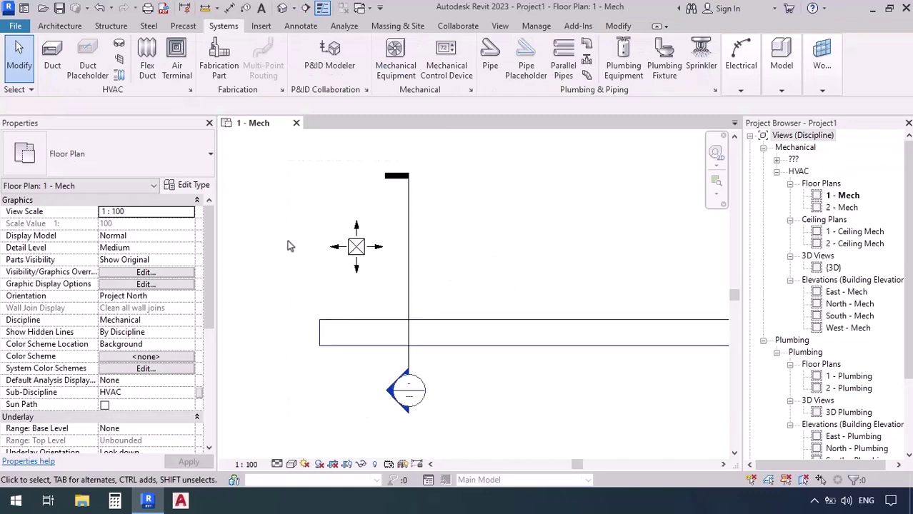
# Open the new section's view and extend its crop region downward past Level 1
pyautogui.click(408, 288)
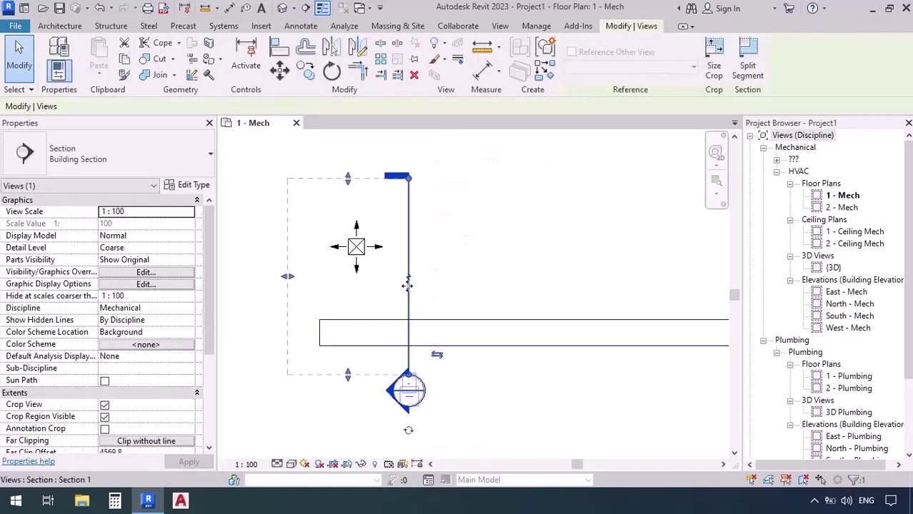
pyautogui.rightClick(408, 291)
pyautogui.click(443, 195)
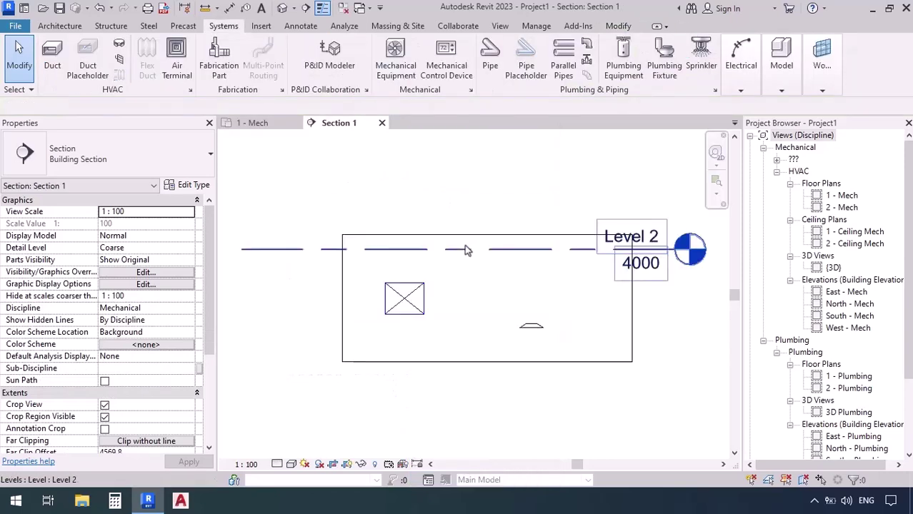
pyautogui.scroll(-1, 438, 209)
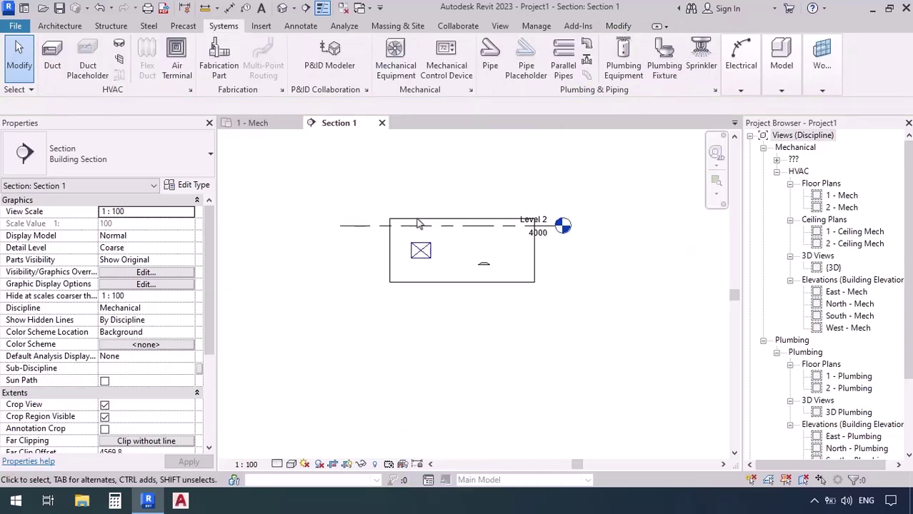
pyautogui.click(462, 283)
pyautogui.moveTo(462, 284); pyautogui.dragTo(461, 345)
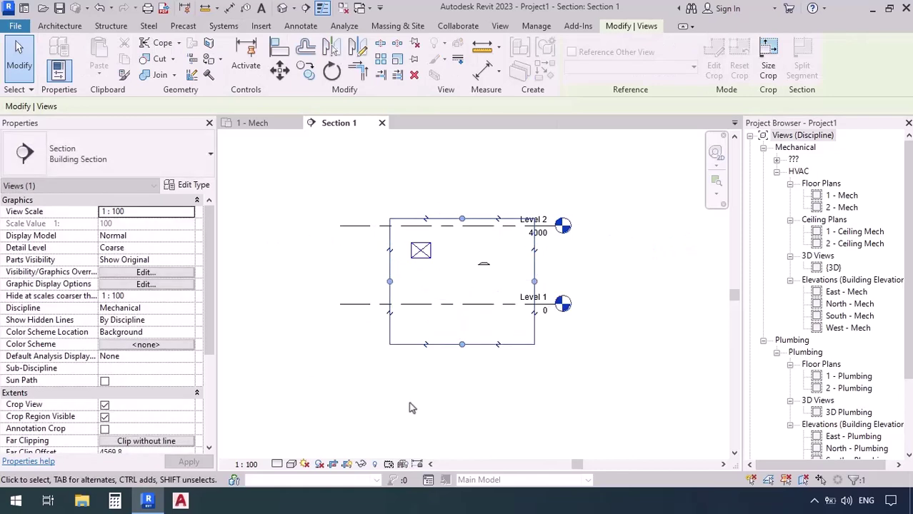
# Set the section view's detail level to Fine and its visual style to Shaded
pyautogui.click(277, 465)
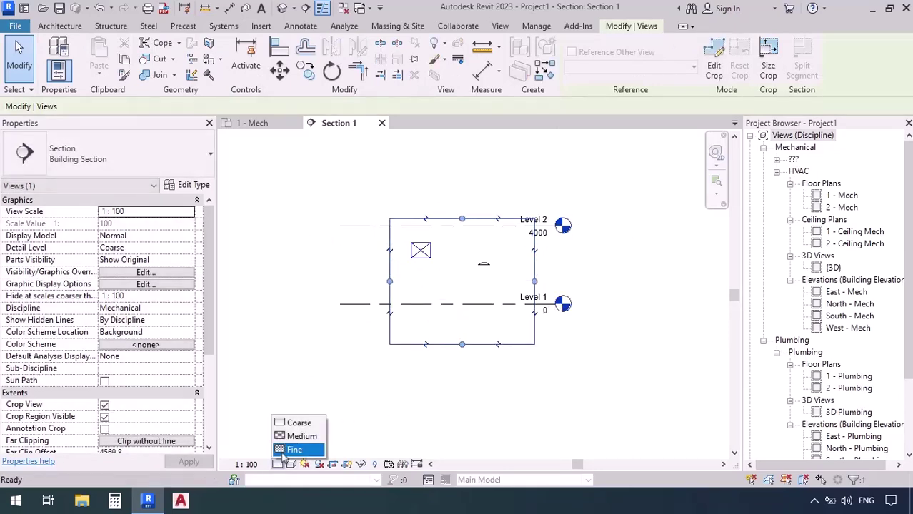
pyautogui.click(292, 450)
pyautogui.click(292, 464)
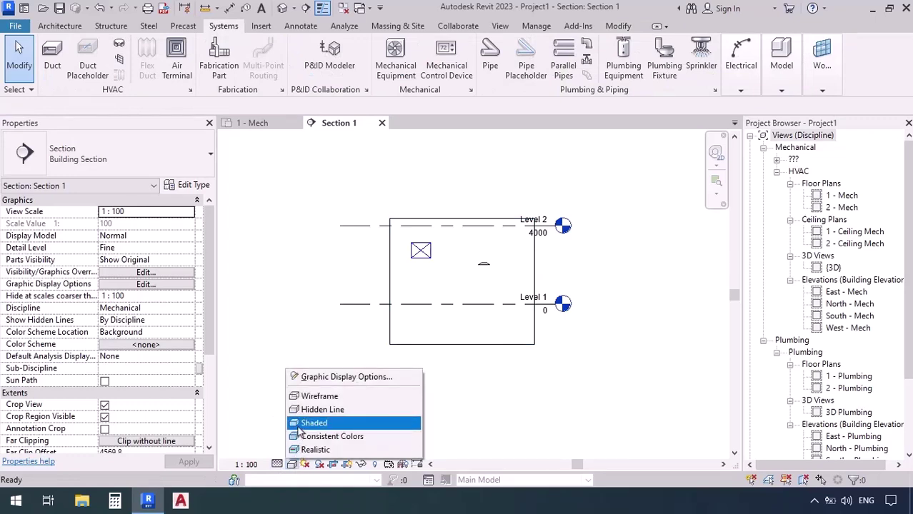
pyautogui.click(299, 427)
pyautogui.scroll(3, 443, 257)
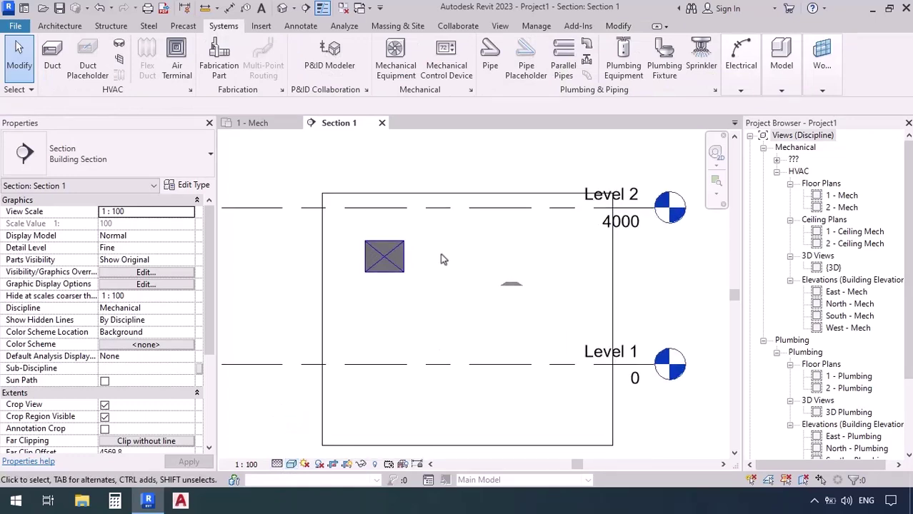
pyautogui.scroll(2, 440, 259)
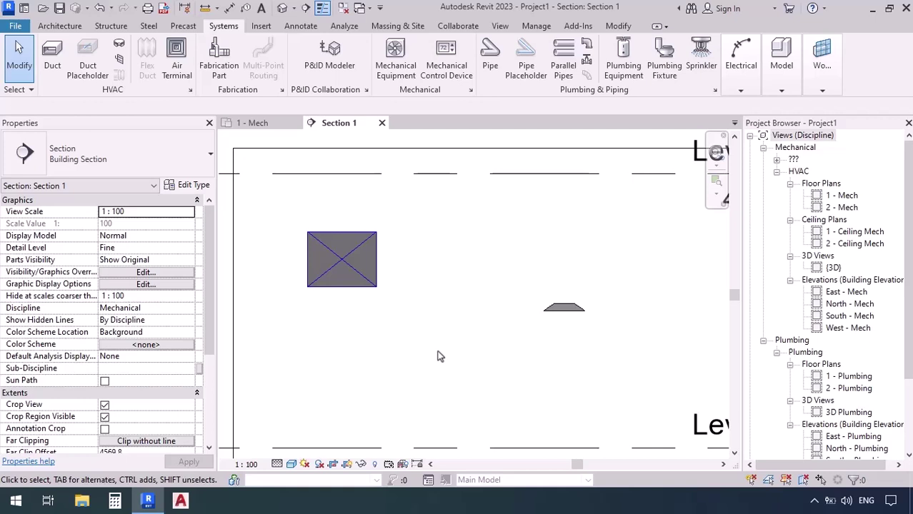
# Tile the Section 1 and 1 - Mech views side by side, narrow the surrounding palettes and frame the duct and diffuser in both
pyautogui.click(500, 26)
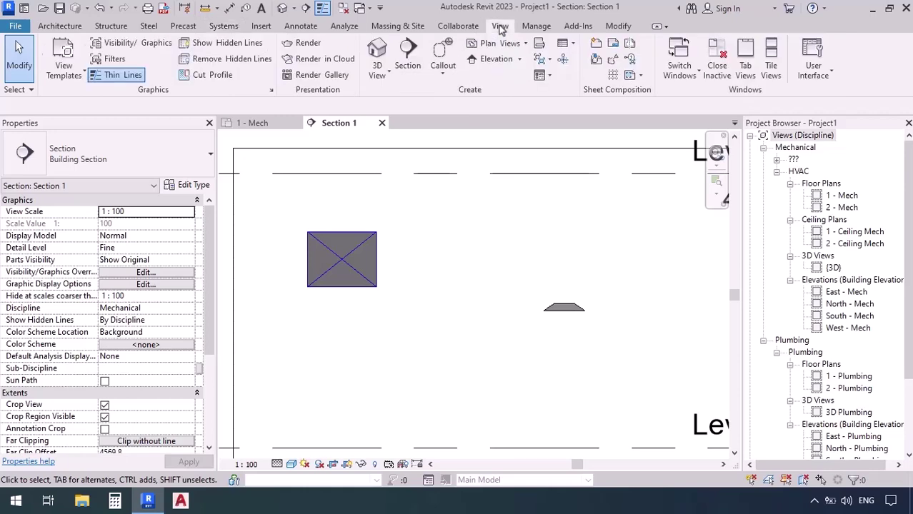
pyautogui.click(771, 63)
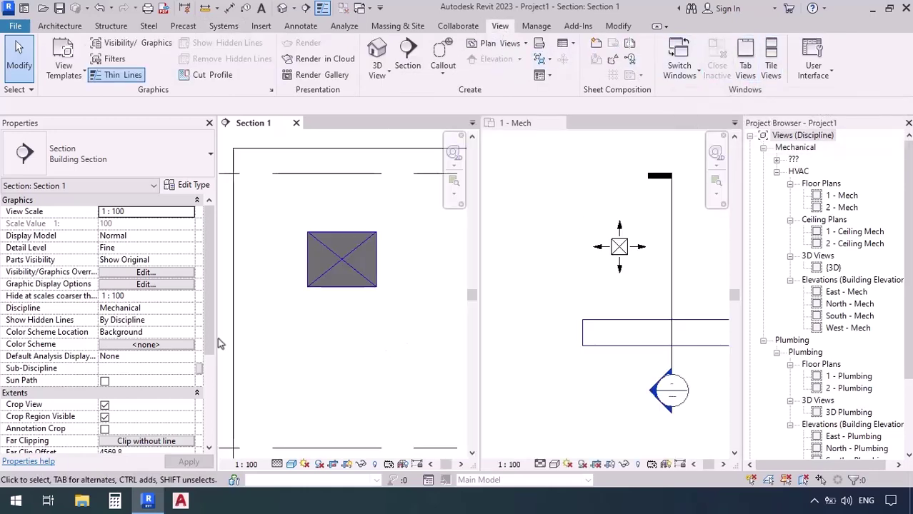
pyautogui.moveTo(215, 336); pyautogui.dragTo(152, 335)
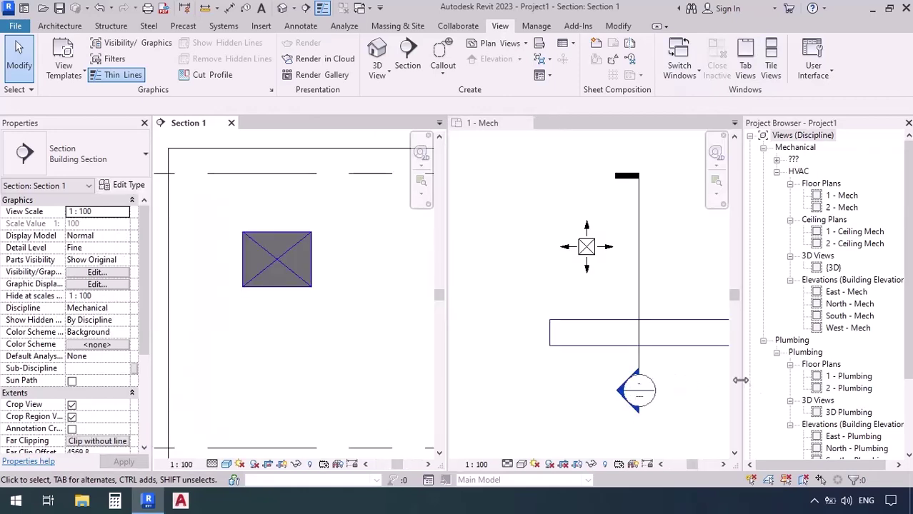
pyautogui.moveTo(743, 386); pyautogui.dragTo(791, 386)
pyautogui.scroll(-2, 320, 326)
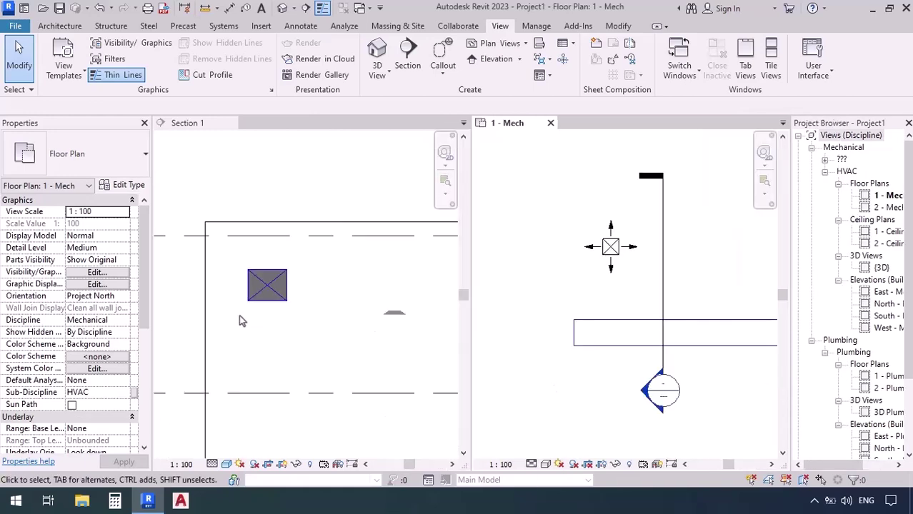
pyautogui.moveTo(350, 337); pyautogui.dragTo(314, 334, button='middle')
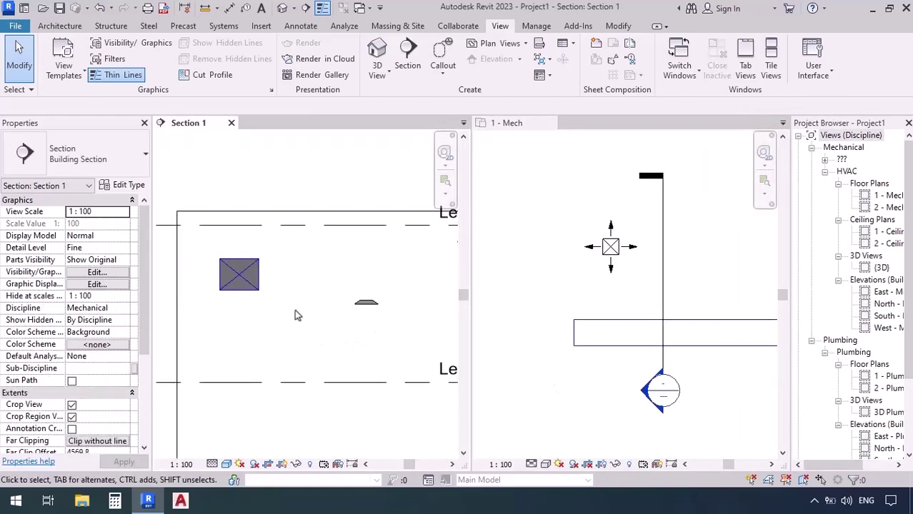
pyautogui.scroll(1, 293, 311)
pyautogui.scroll(1, 584, 277)
pyautogui.scroll(2, 584, 277)
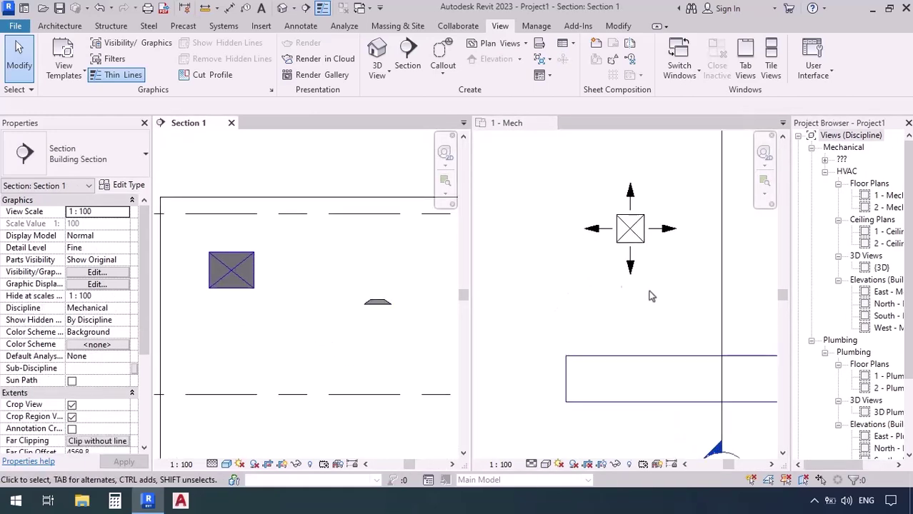
pyautogui.moveTo(636, 310); pyautogui.dragTo(610, 319, button='middle')
pyautogui.scroll(-1, 556, 323)
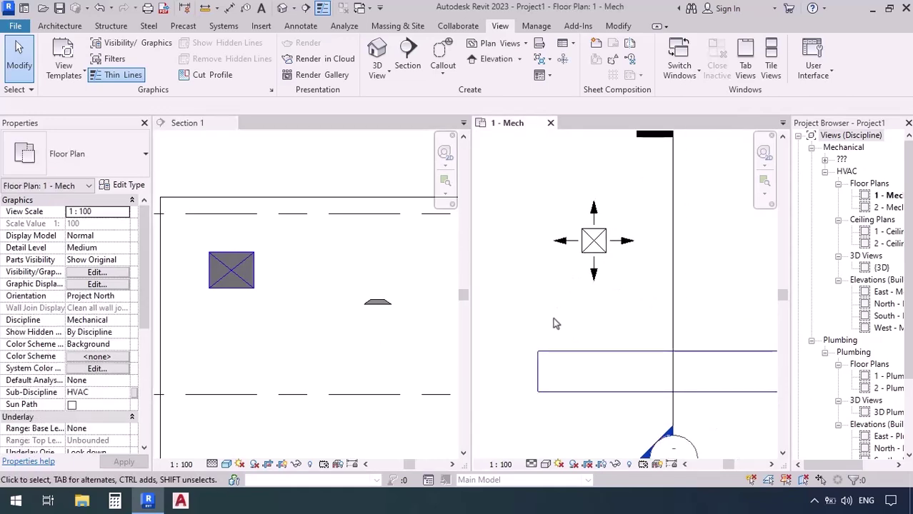
# Start a new rectangular duct in the 1 - Mech plan with width 300 and height 300
pyautogui.click(223, 26)
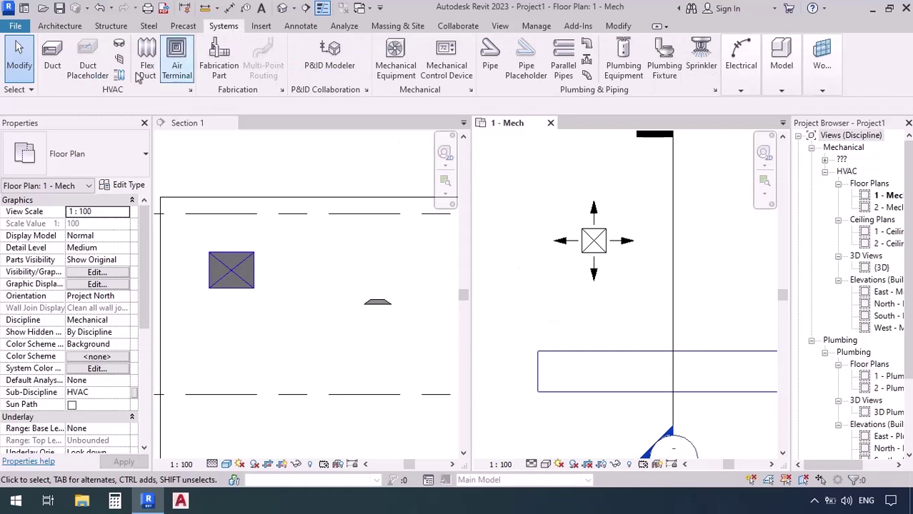
pyautogui.click(52, 57)
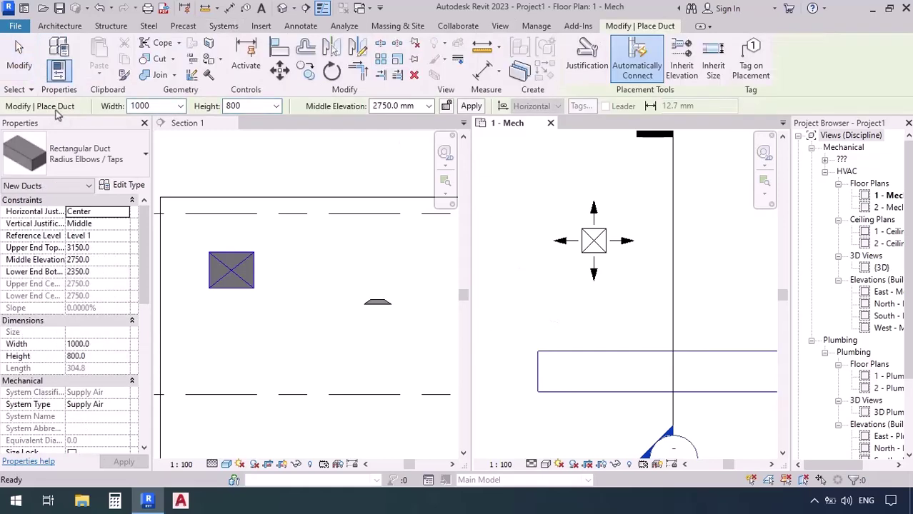
pyautogui.click(172, 106)
pyautogui.write('300')
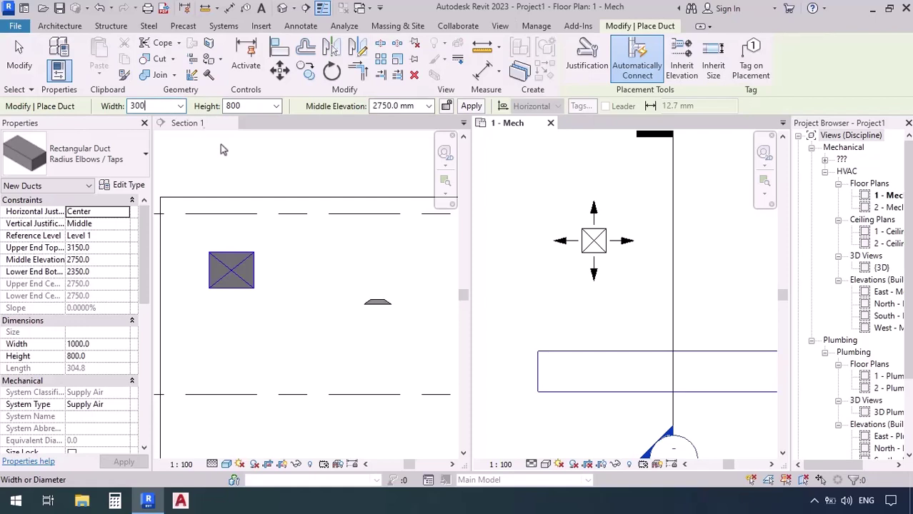
pyautogui.press('Return')
pyautogui.click(252, 108)
pyautogui.write('30')
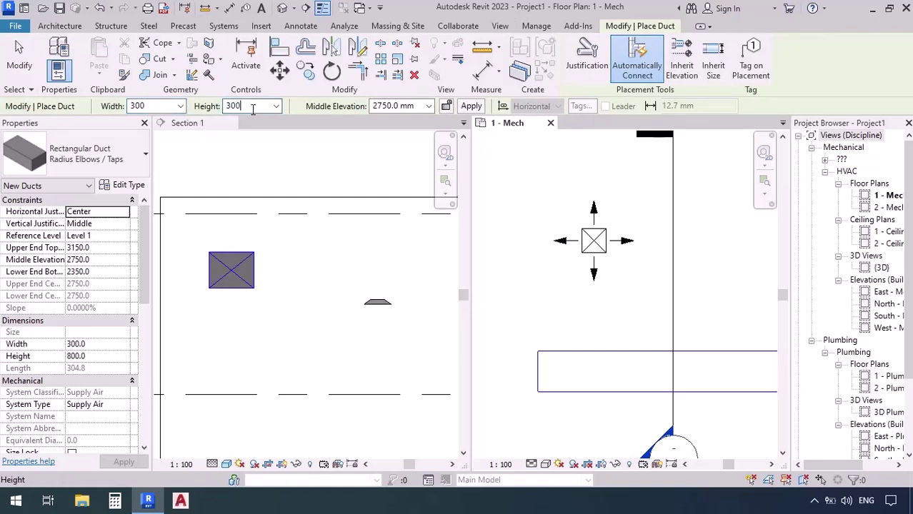
pyautogui.press('Return')
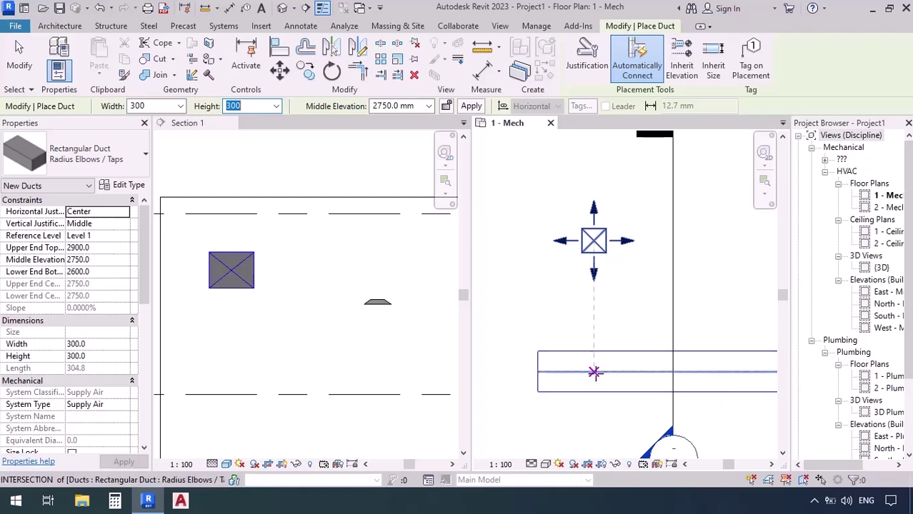
# Try a branch duct from the main duct's centreline to the diffuser's centre, and undo it
pyautogui.click(593, 372)
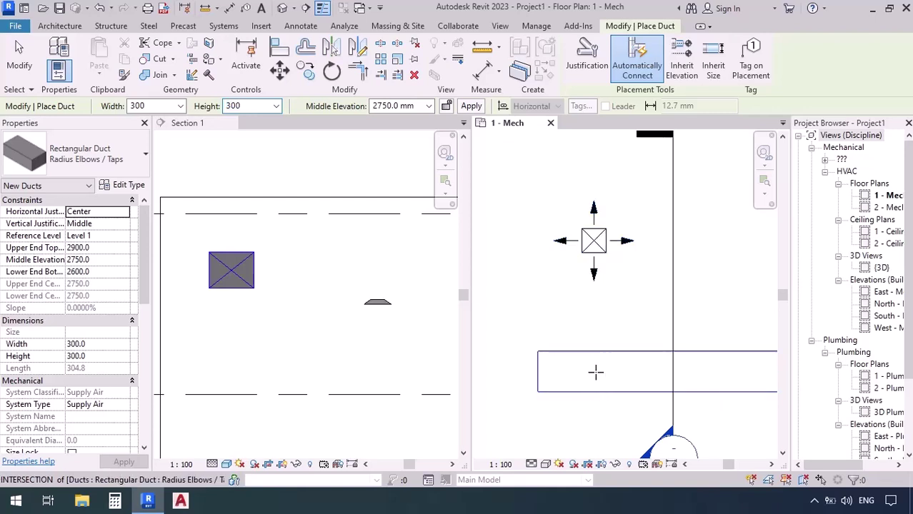
pyautogui.click(593, 242)
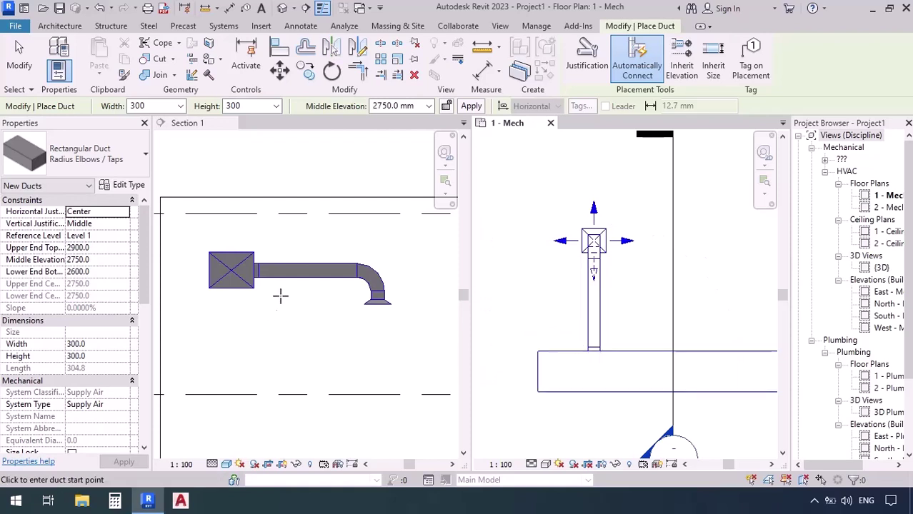
pyautogui.scroll(2, 289, 289)
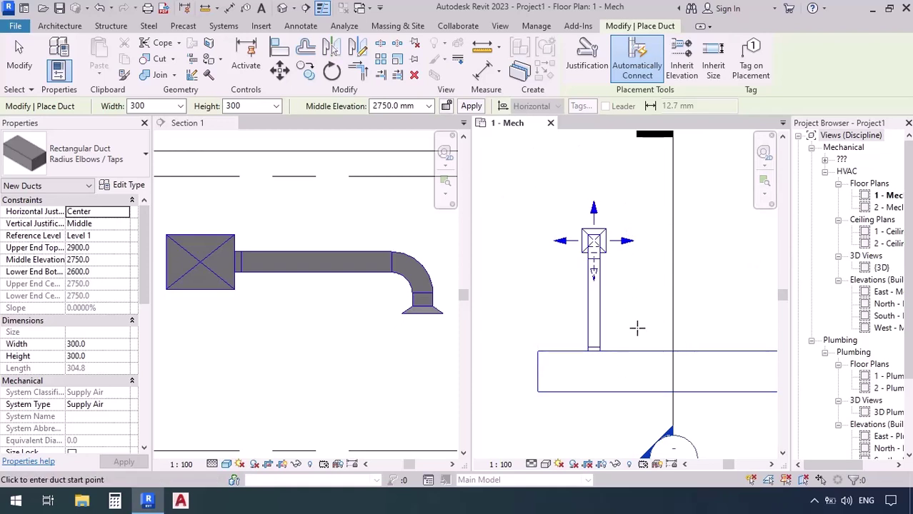
pyautogui.hotkey('ctrl', 'z')
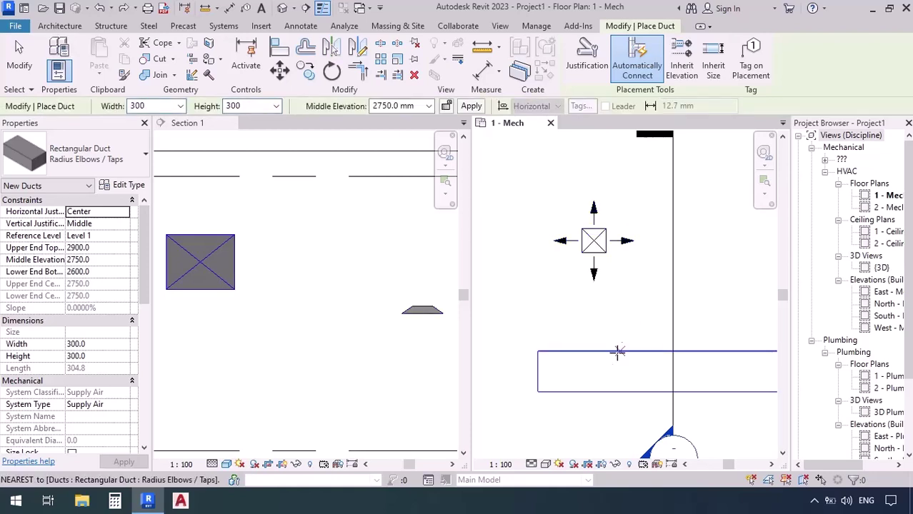
# Draw the branch duct in plan from the main duct's centreline straight up to the diffuser's centre, and end the duct command
pyautogui.click(593, 371)
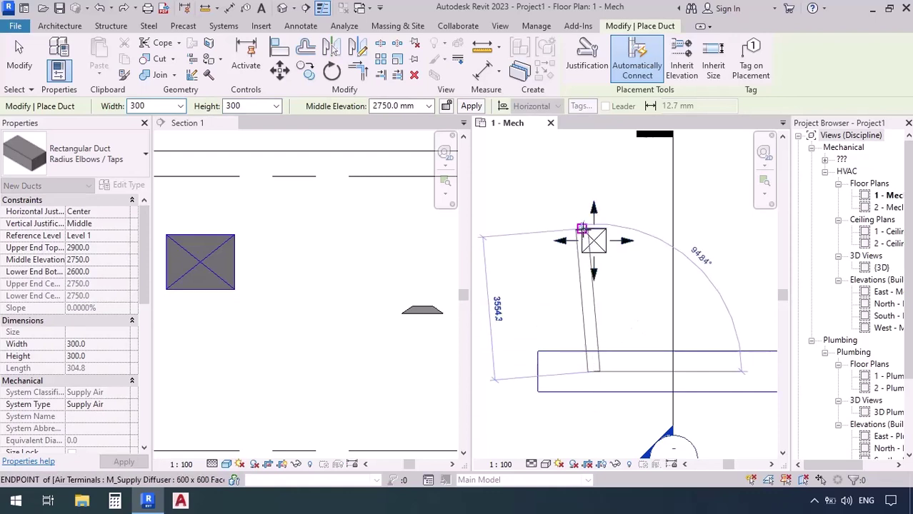
pyautogui.click(570, 284)
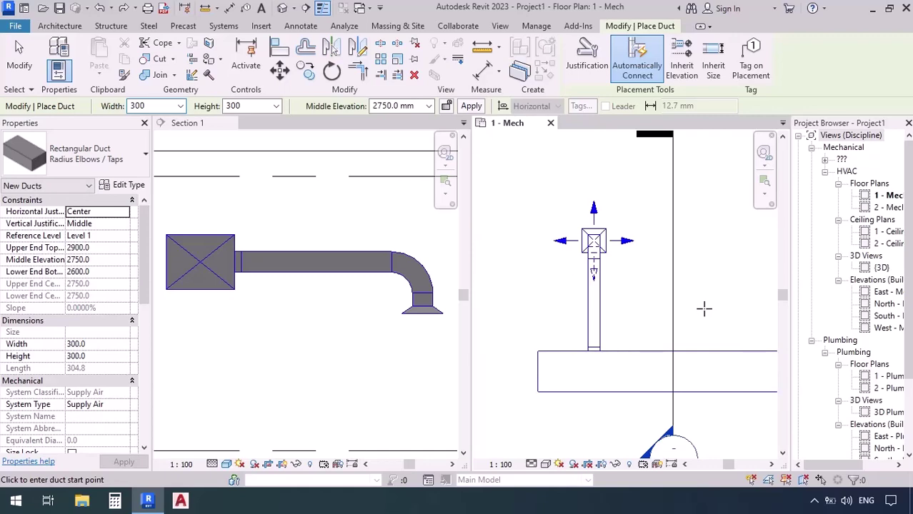
pyautogui.press('Escape')
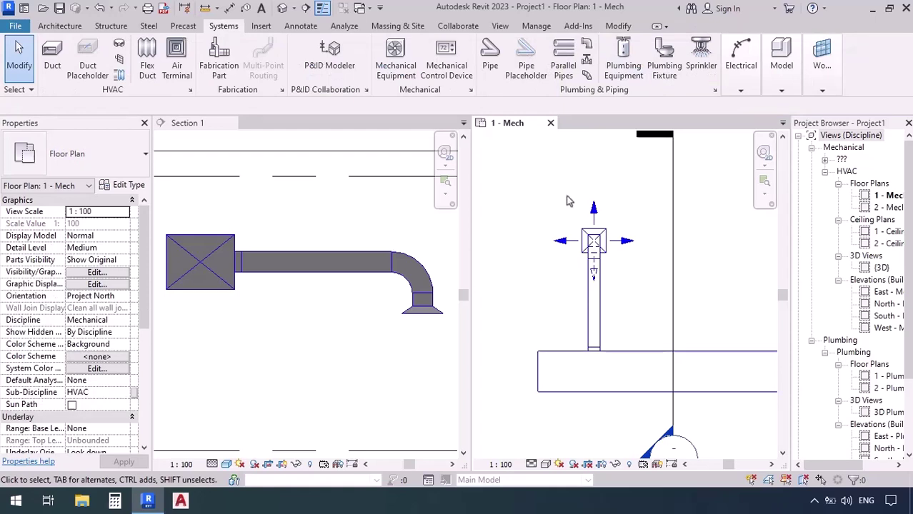
# Open the default 3D view, turn it toward the branch duct and set its visual style to Shaded
pyautogui.click(281, 8)
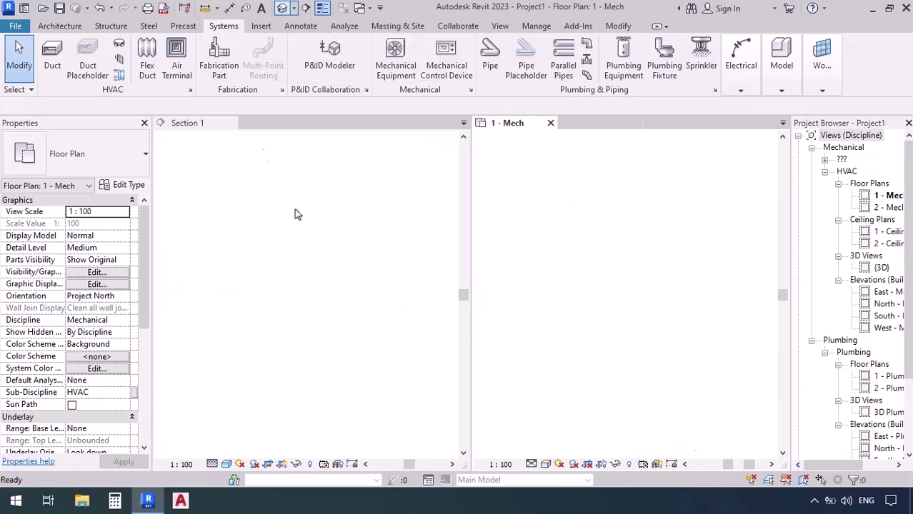
pyautogui.scroll(2, 591, 233)
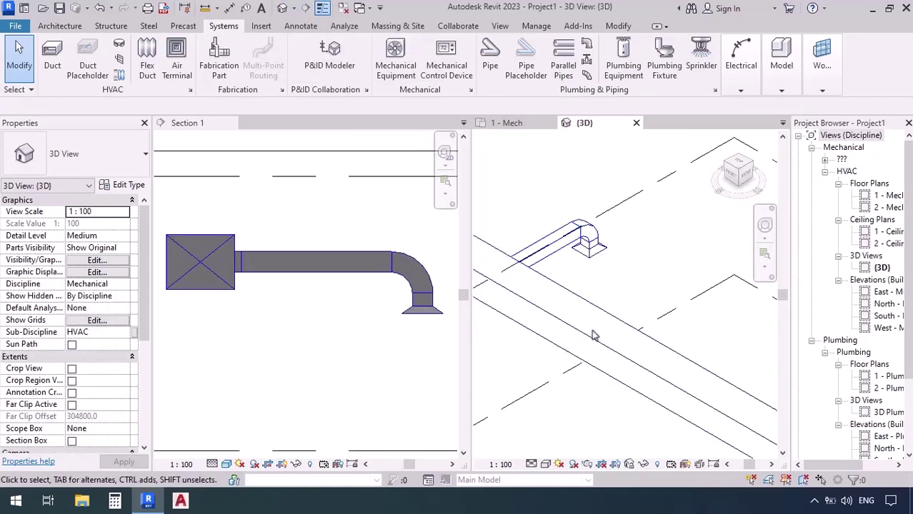
pyautogui.keyDown('shift'); pyautogui.moveTo(630, 300); pyautogui.dragTo(545, 291, button='middle'); pyautogui.keyUp('shift')
pyautogui.keyDown('shift'); pyautogui.moveTo(686, 383); pyautogui.dragTo(579, 446, button='middle'); pyautogui.keyUp('shift')
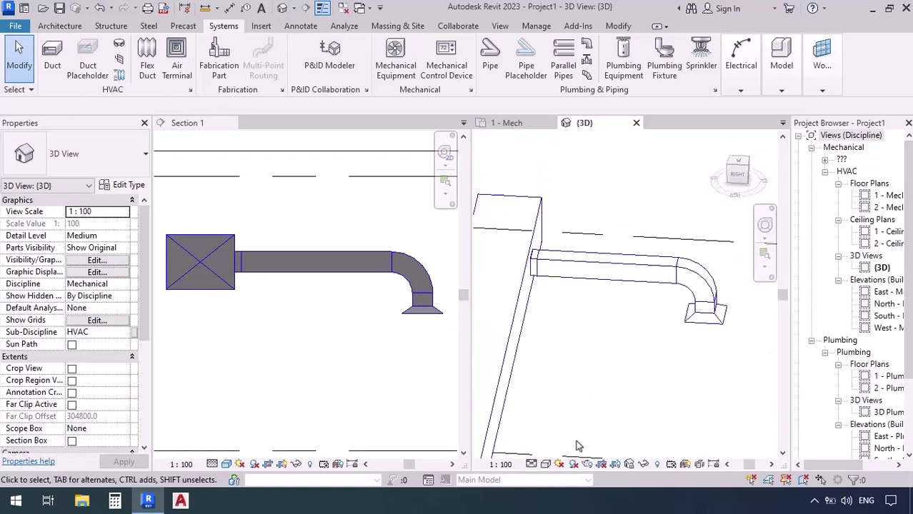
pyautogui.click(546, 464)
pyautogui.click(564, 424)
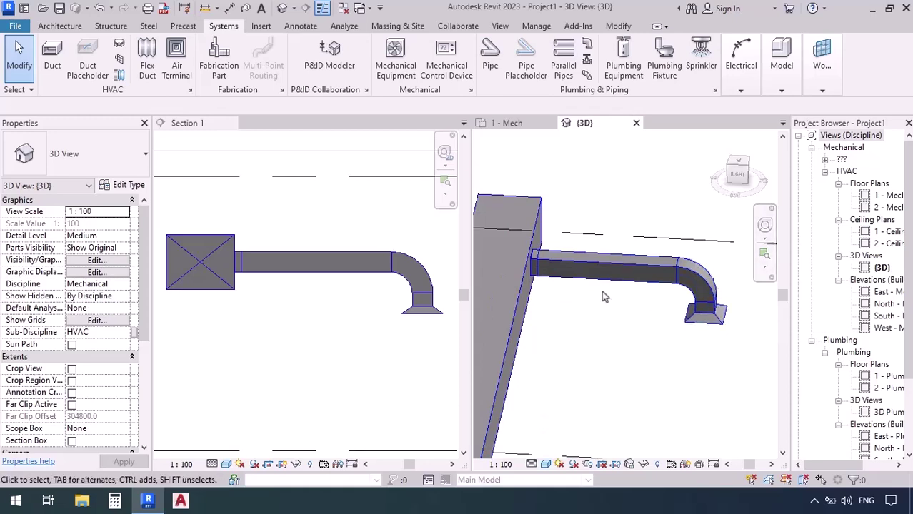
# Examine the branch duct's connection to the diffuser in 3D, and close the 3D view
pyautogui.click(720, 319)
pyautogui.keyDown('shift'); pyautogui.moveTo(707, 395); pyautogui.dragTo(664, 400, button='middle'); pyautogui.keyUp('shift')
pyautogui.click(664, 400)
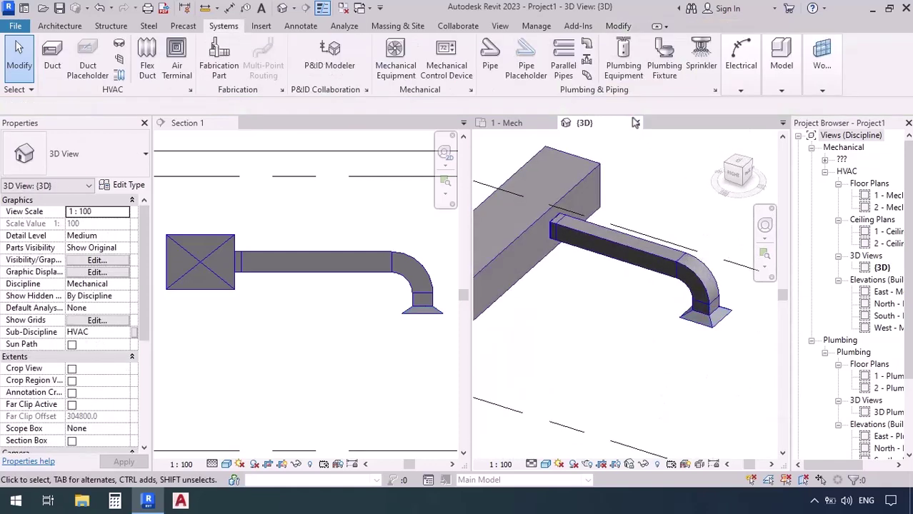
pyautogui.click(636, 123)
# Place a second supply diffuser in plan, level with the first and to its right, with Elevation from Level set to 2500
pyautogui.scroll(-2, 532, 289)
pyautogui.moveTo(536, 285); pyautogui.dragTo(647, 332, button='middle')
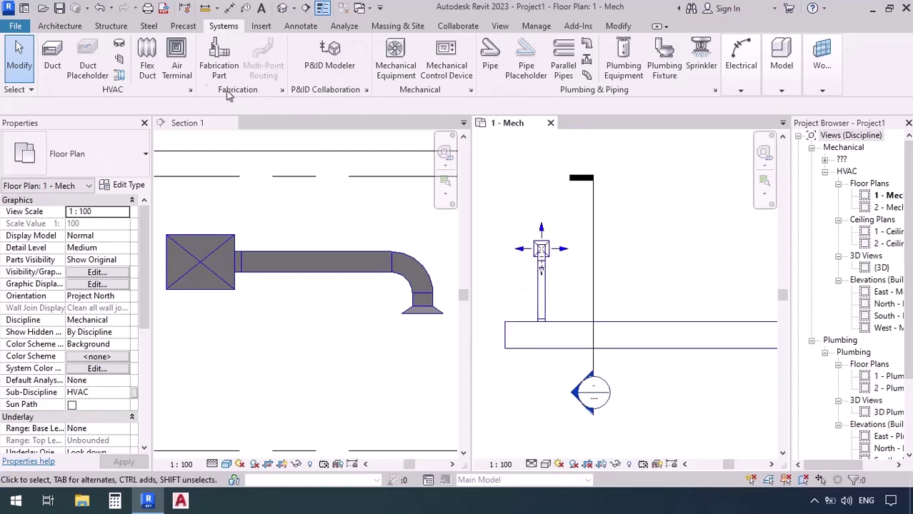
pyautogui.click(187, 62)
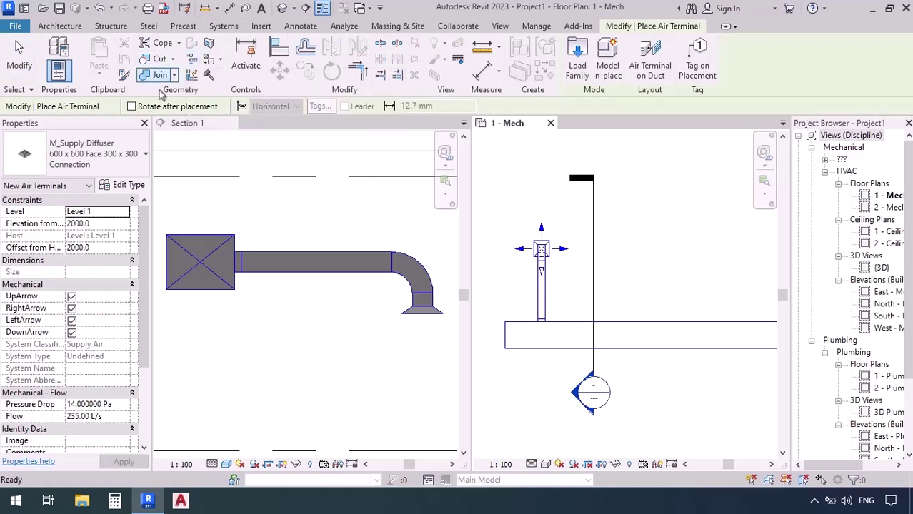
pyautogui.click(102, 225)
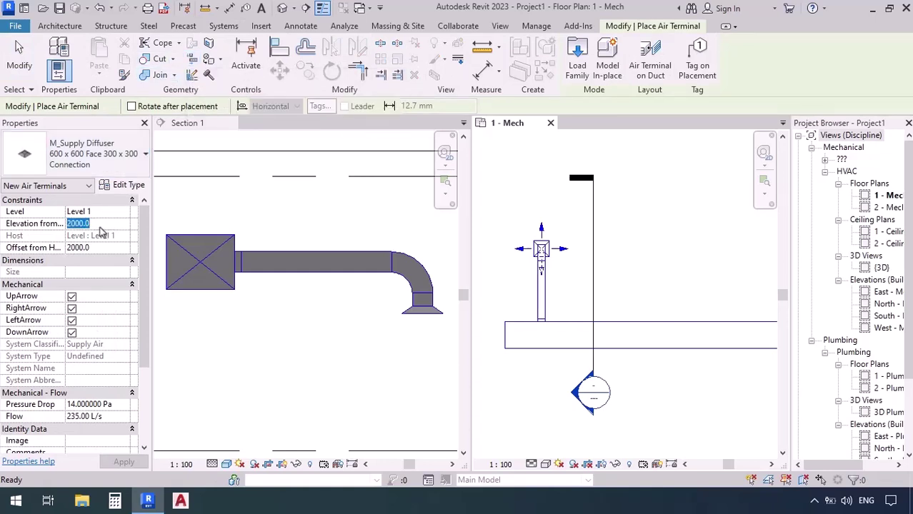
pyautogui.write('25')
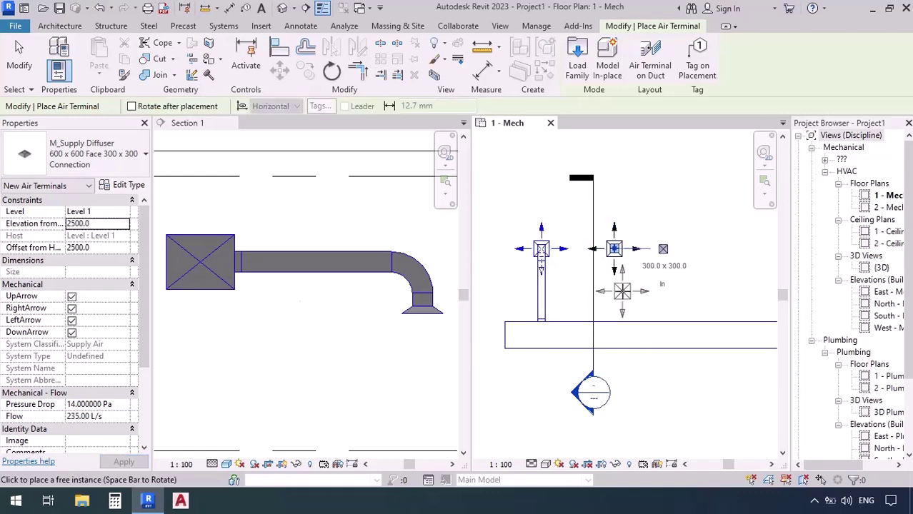
pyautogui.press('Escape')
pyautogui.press('Escape')
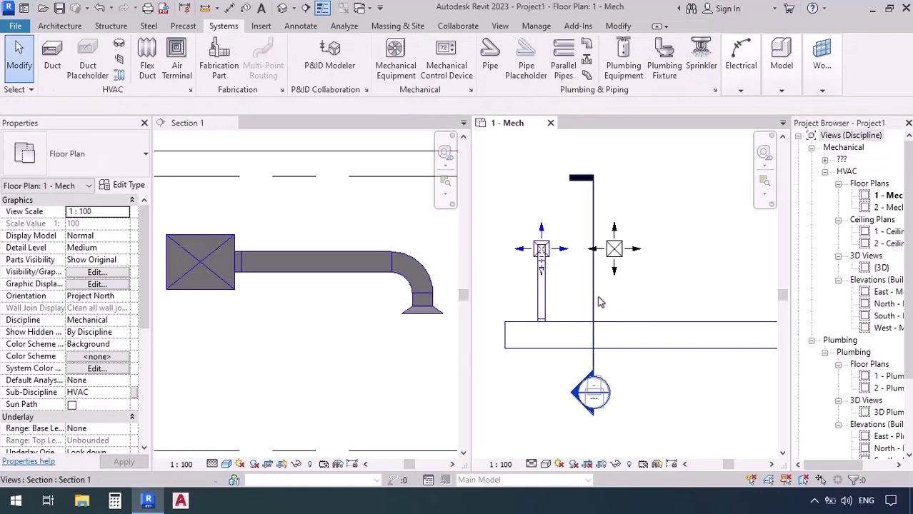
# Move the section line to the right of the second diffuser and pull its far clip in to exclude the first branch
pyautogui.click(593, 289)
pyautogui.moveTo(597, 287); pyautogui.dragTo(642, 289)
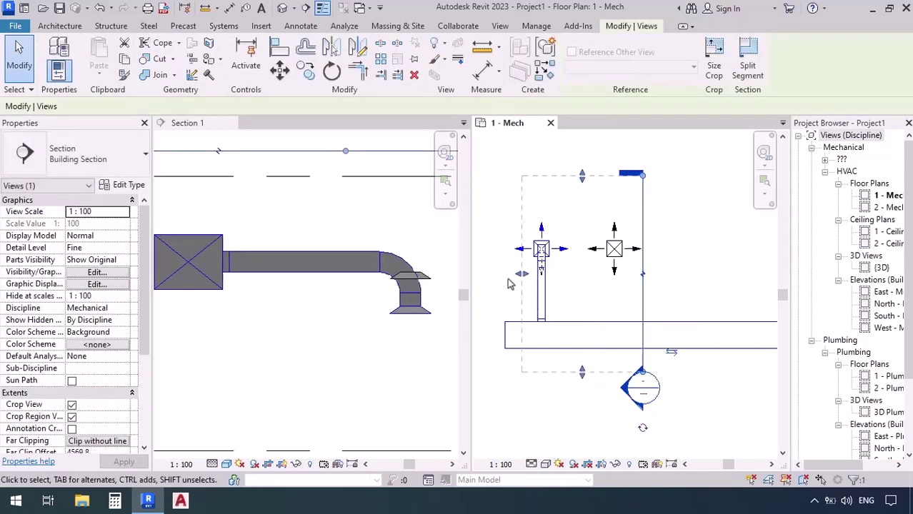
pyautogui.moveTo(521, 275); pyautogui.dragTo(578, 279)
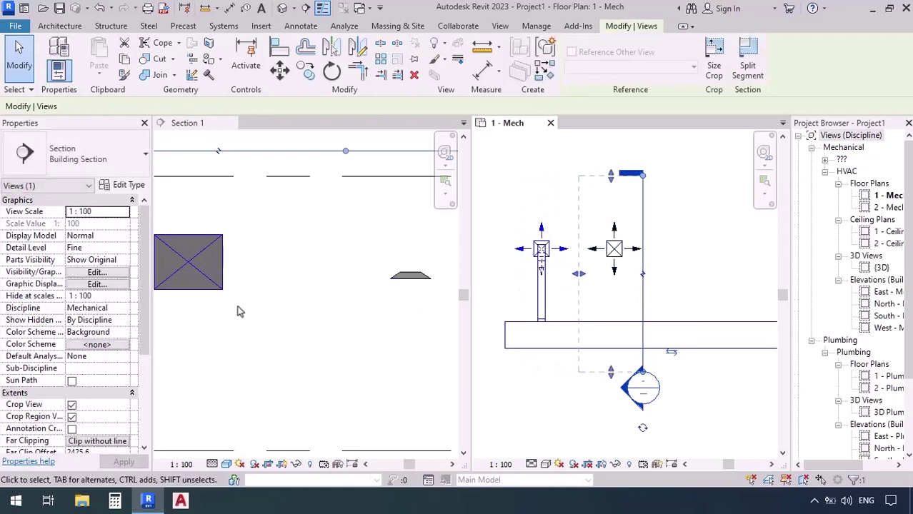
pyautogui.click(227, 301)
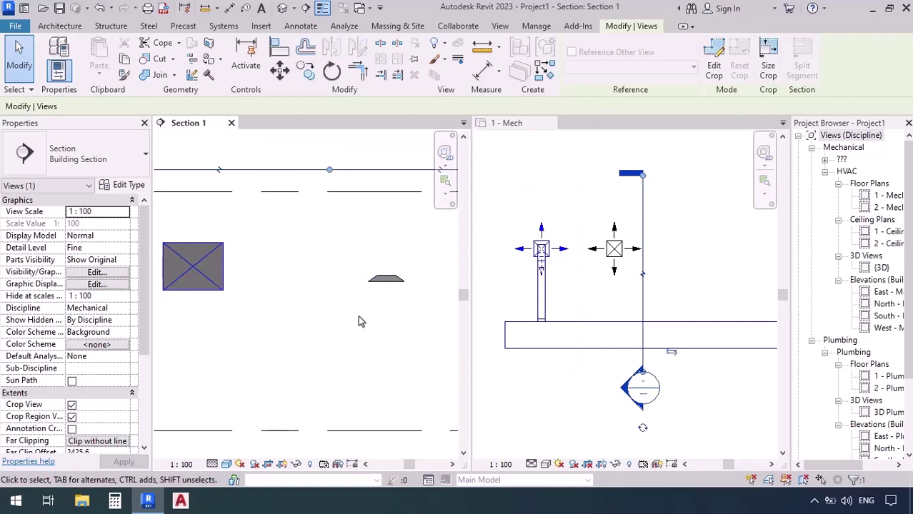
# Try to draw a 300 x 300 rectangular duct at 2750 mm middle elevation from the main duct straight to the second diffuser's centre
pyautogui.click(664, 306)
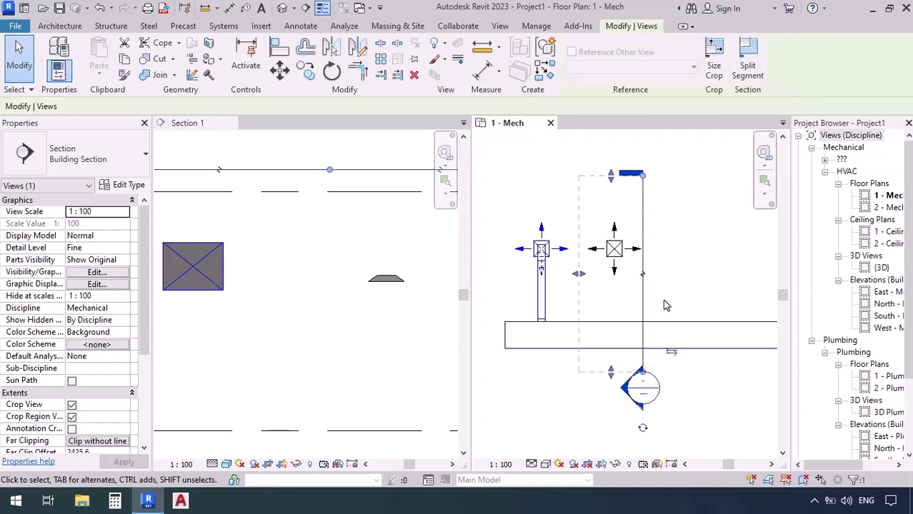
pyautogui.press('d')
pyautogui.press('t')
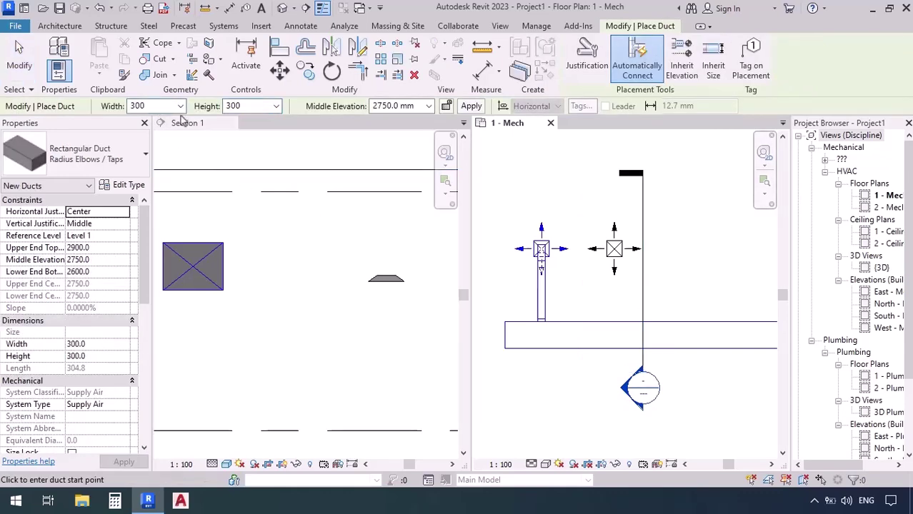
pyautogui.click(614, 334)
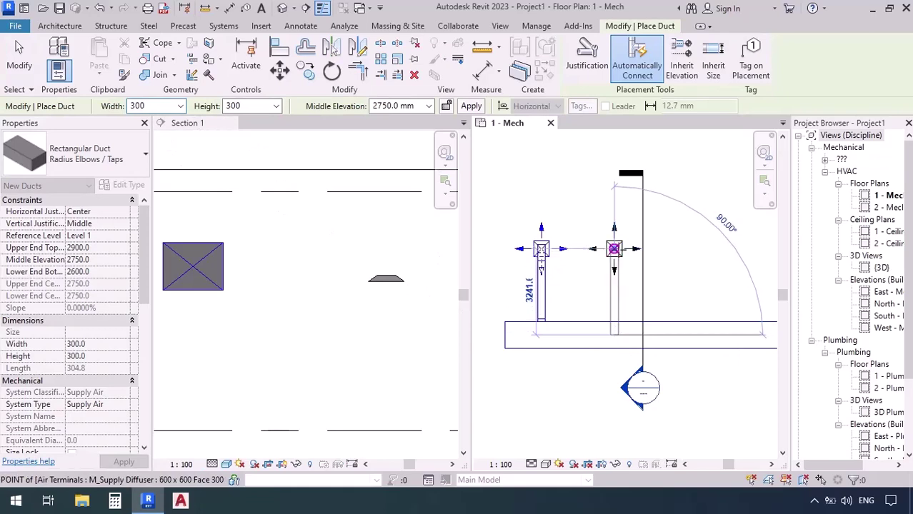
pyautogui.click(614, 248)
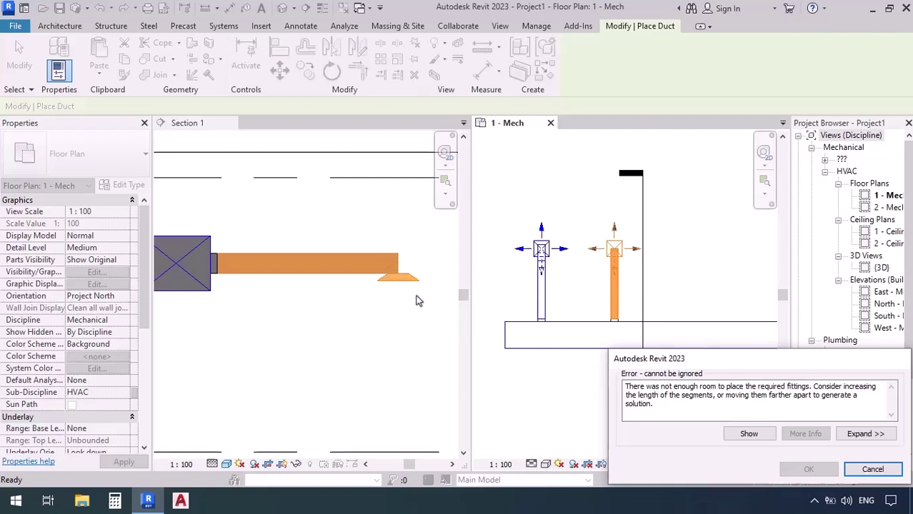
pyautogui.scroll(3, 418, 298)
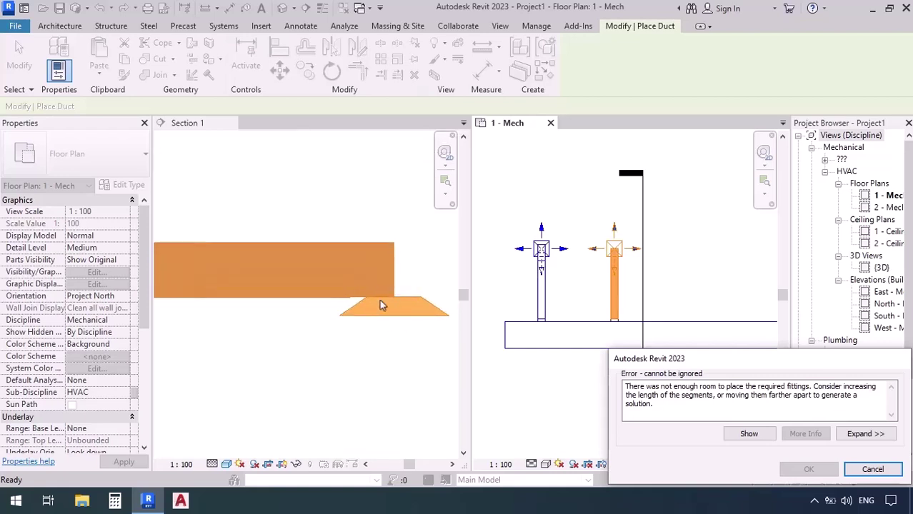
pyautogui.scroll(-2, 374, 285)
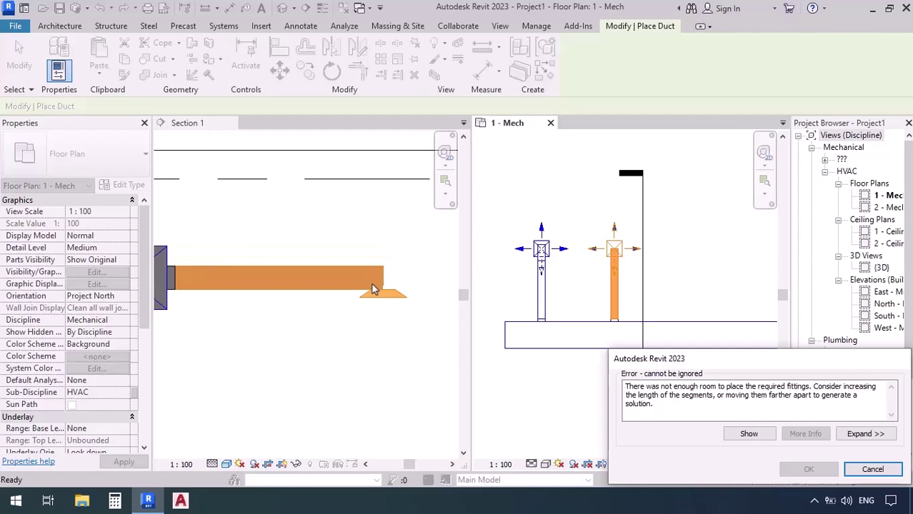
pyautogui.click(872, 470)
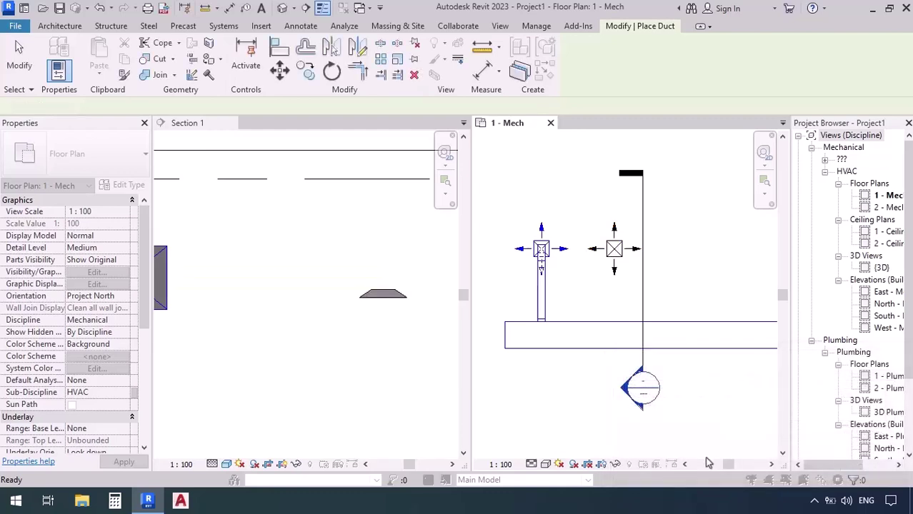
# Draw a short 300 x 300 branch duct at 2750 mm from the main duct toward the second diffuser, ending short of it
pyautogui.click(615, 336)
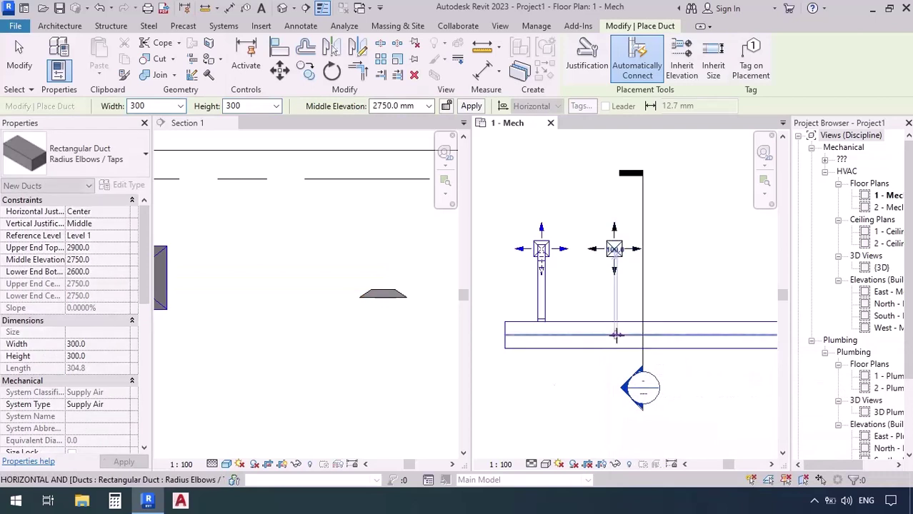
pyautogui.click(614, 281)
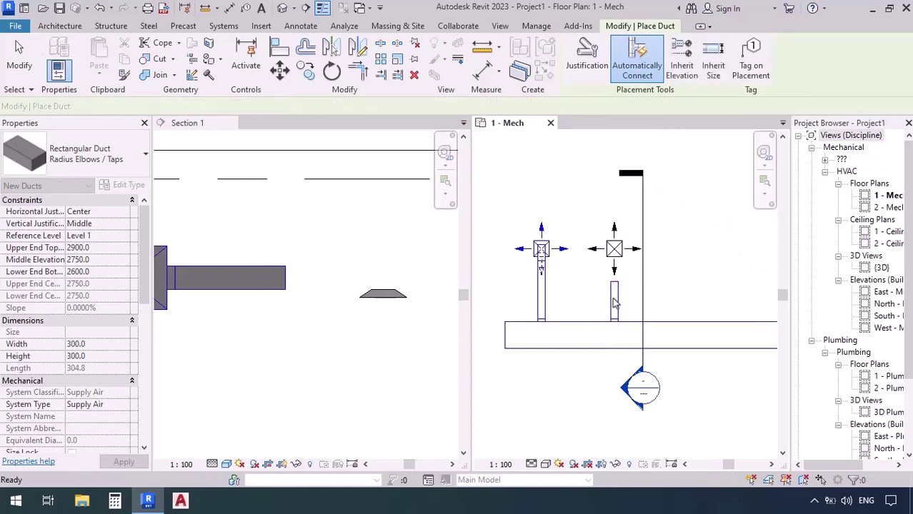
pyautogui.press('Escape')
pyautogui.press('Escape')
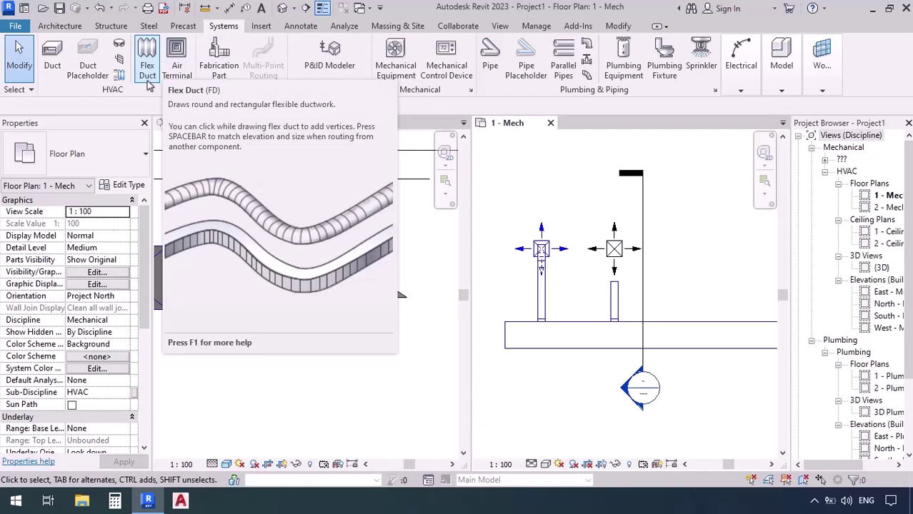
# Connect the short branch's open end to the second diffuser with a Flex - Round flex duct, 300 mm in diameter
pyautogui.click(148, 80)
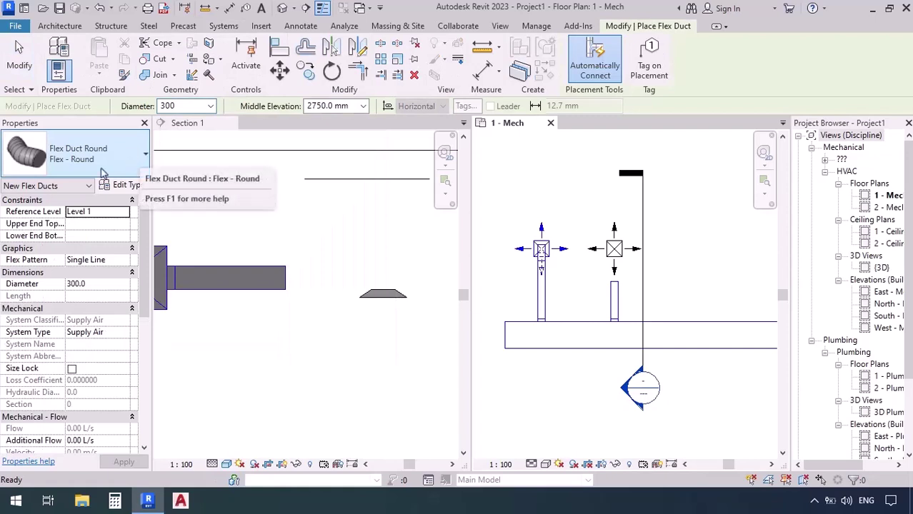
pyautogui.click(125, 164)
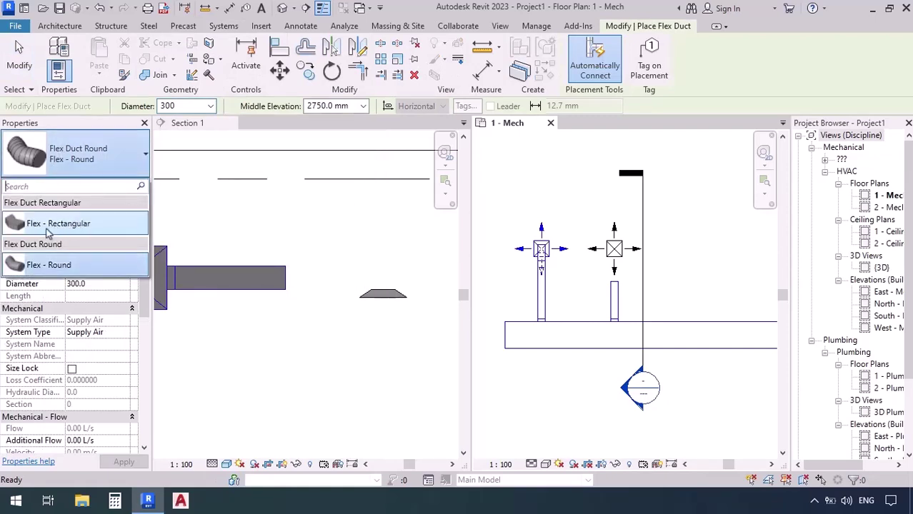
pyautogui.moveTo(74, 230)
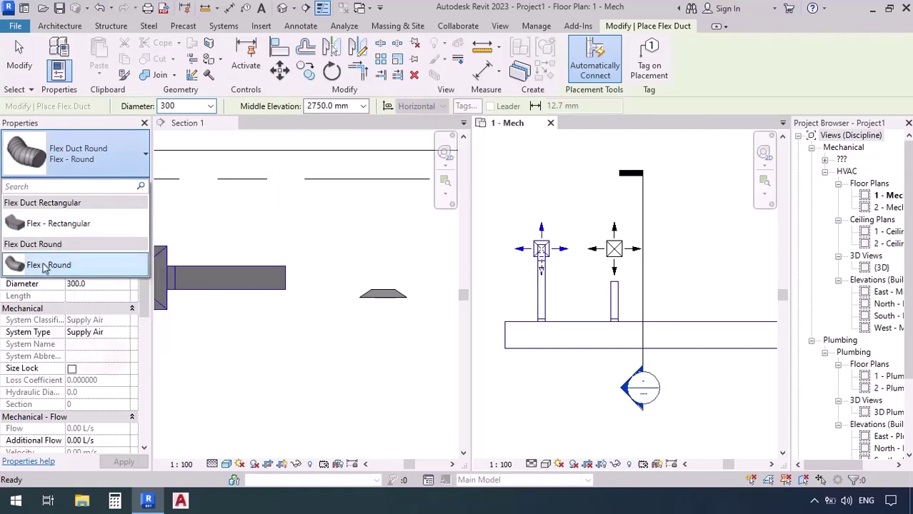
pyautogui.moveTo(62, 269)
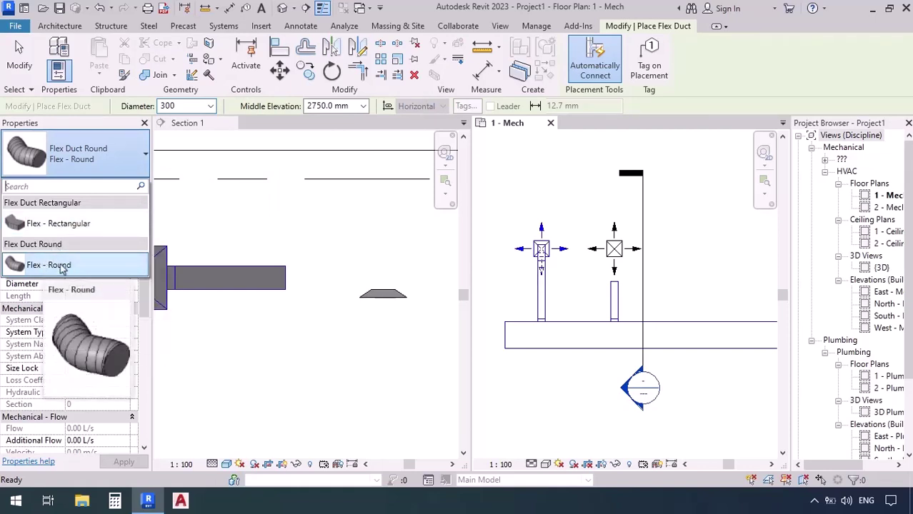
pyautogui.click(135, 162)
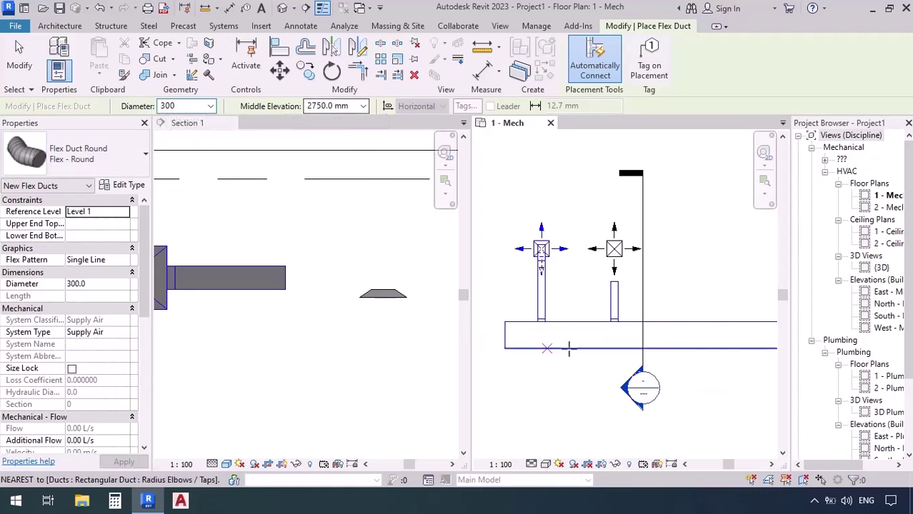
pyautogui.scroll(5, 615, 284)
pyautogui.scroll(1, 619, 284)
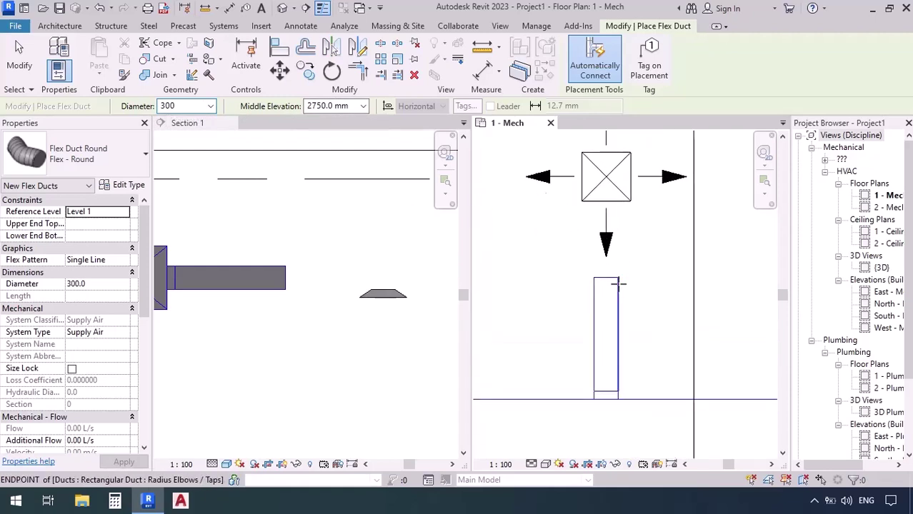
pyautogui.click(605, 278)
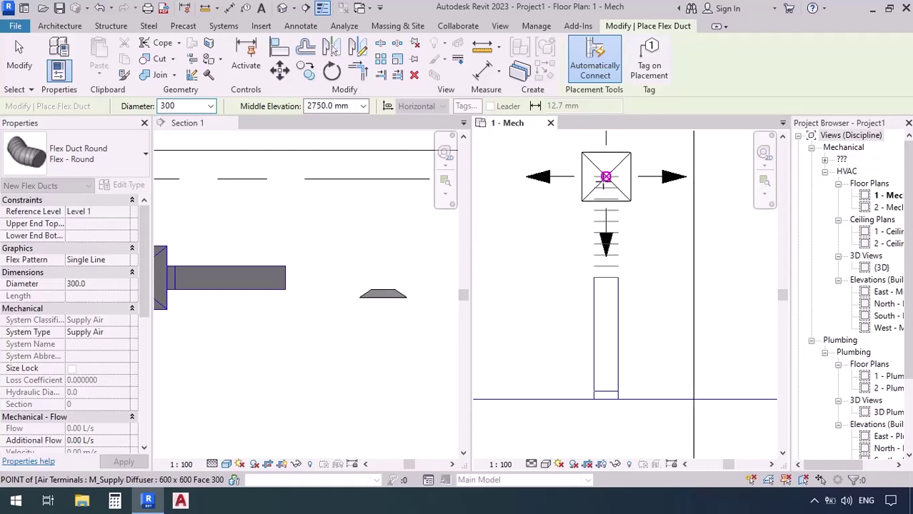
pyautogui.click(606, 177)
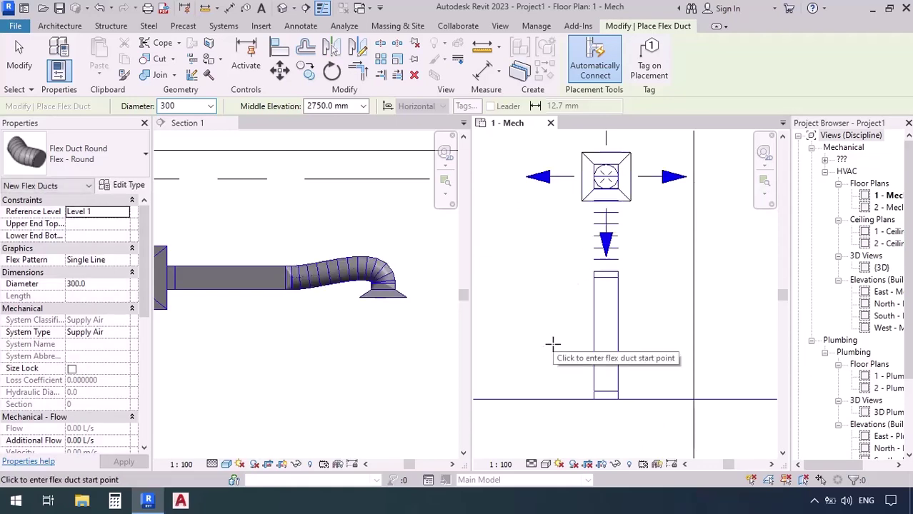
pyautogui.press('Escape')
pyautogui.press('Escape')
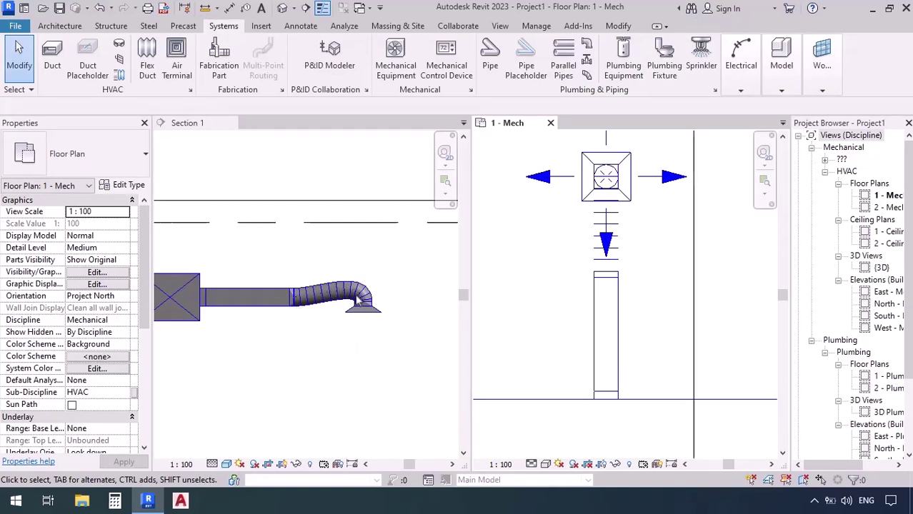
# Examine the flex duct's connection to the second diffuser in the section, and open the default 3D view to inspect it there
pyautogui.scroll(3, 357, 303)
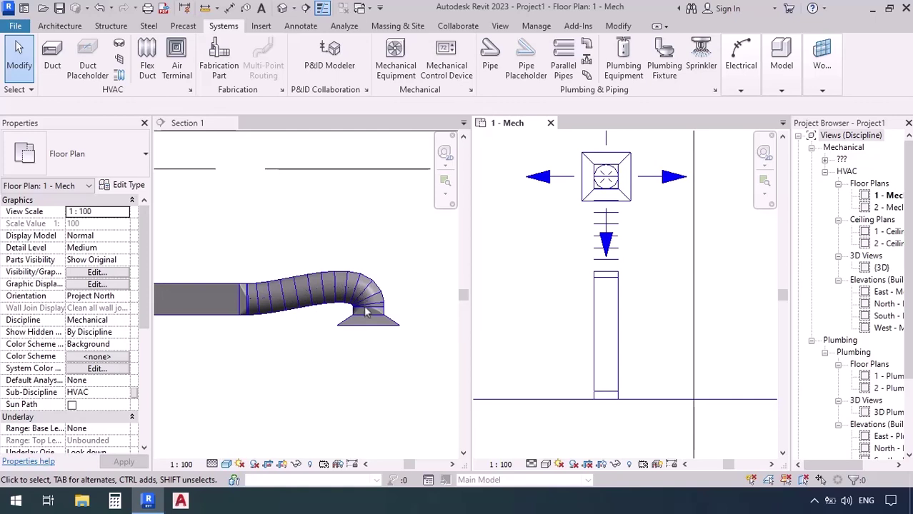
pyautogui.scroll(-2, 305, 344)
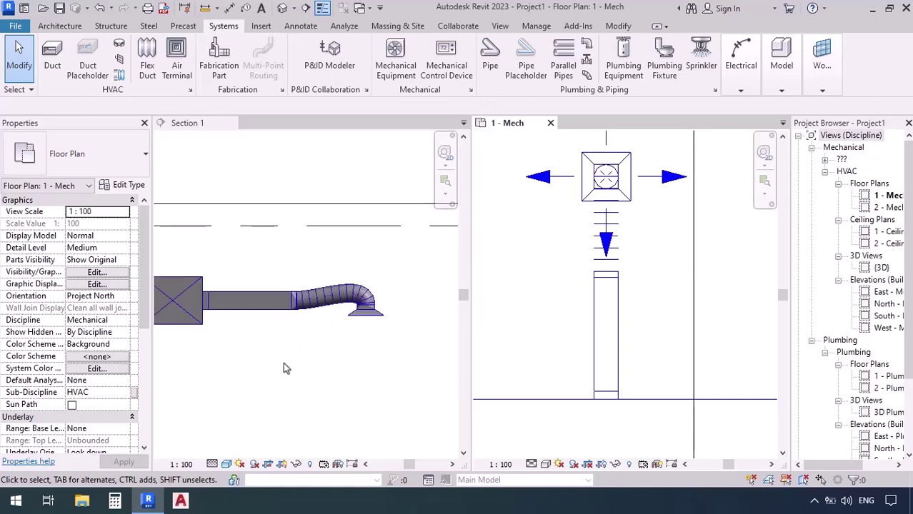
pyautogui.scroll(-2, 283, 366)
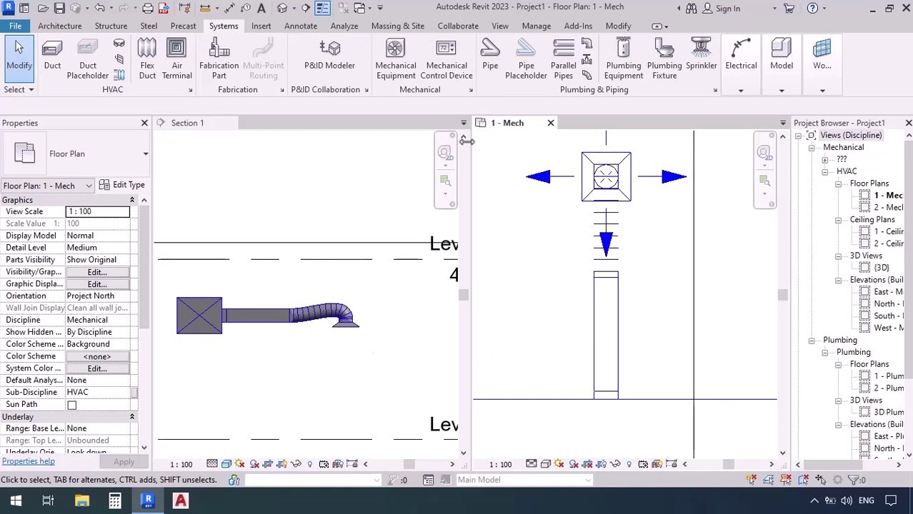
pyautogui.click(283, 8)
pyautogui.click(679, 328)
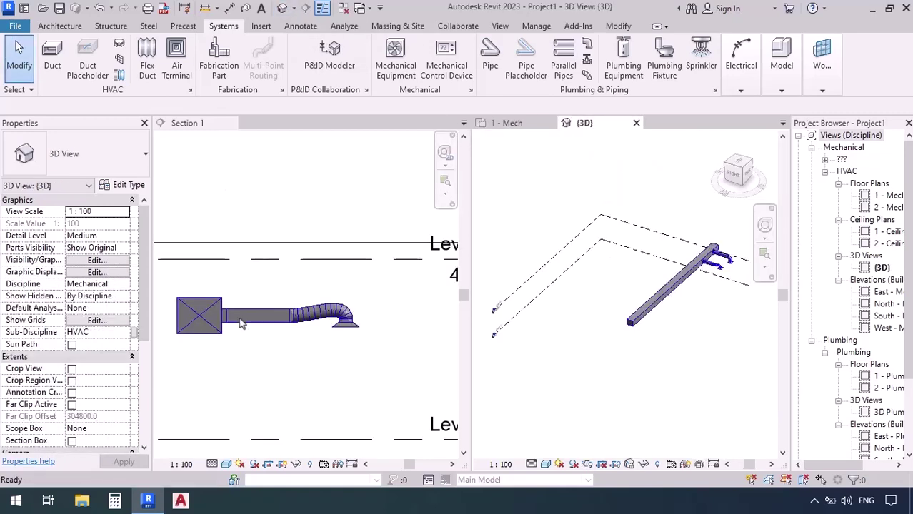
pyautogui.scroll(5, 745, 319)
pyautogui.keyDown('shift'); pyautogui.moveTo(745, 319); pyautogui.dragTo(630, 399, button='middle'); pyautogui.keyUp('shift')
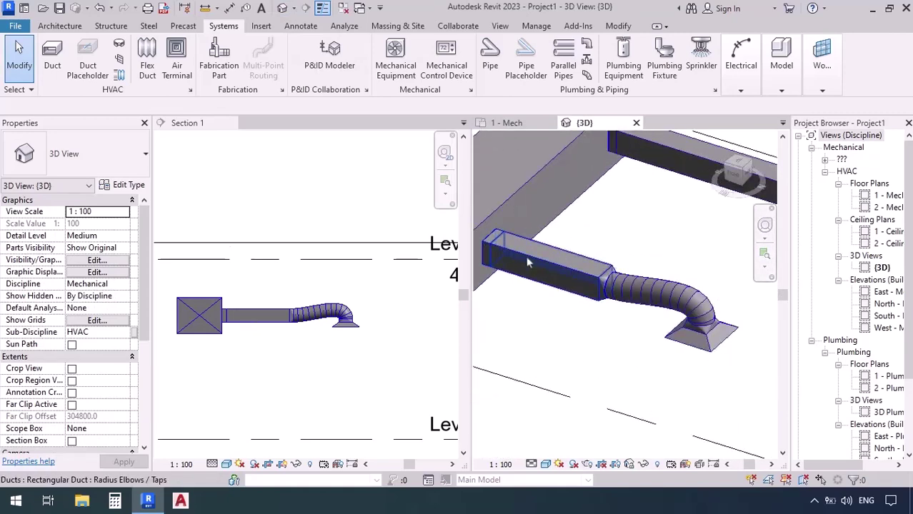
pyautogui.scroll(3, 554, 260)
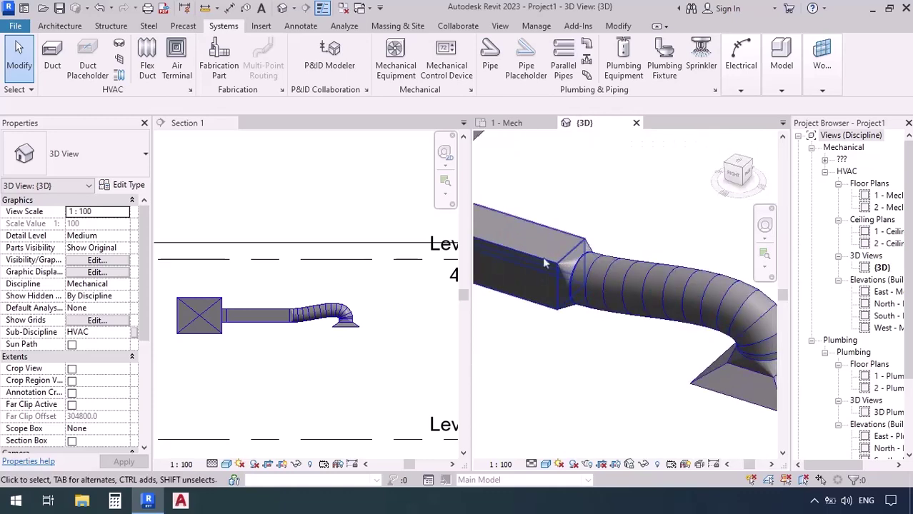
# Inspect the rectangular-to-round transition fittings at the flex duct's branch end and diffuser end in 3D
pyautogui.click(609, 241)
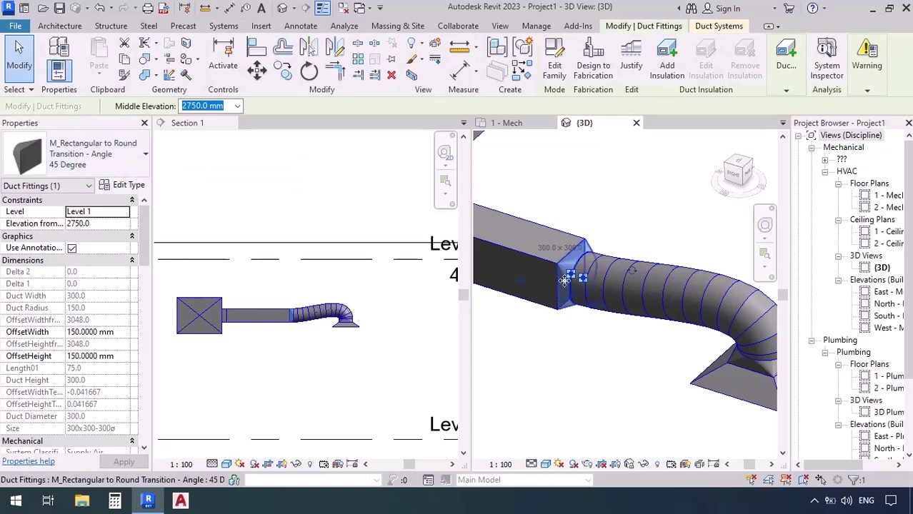
pyautogui.scroll(-2, 643, 375)
pyautogui.moveTo(643, 376); pyautogui.dragTo(608, 380, button='middle')
pyautogui.scroll(4, 643, 350)
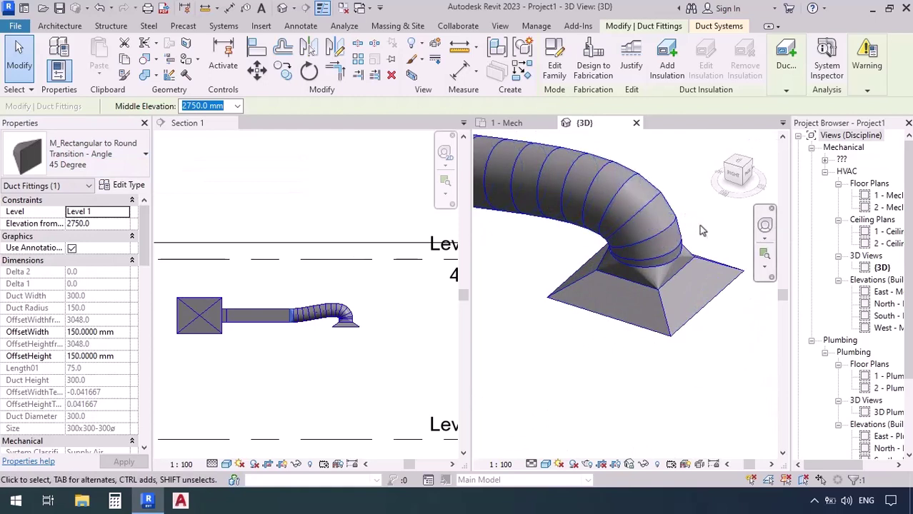
pyautogui.click(691, 262)
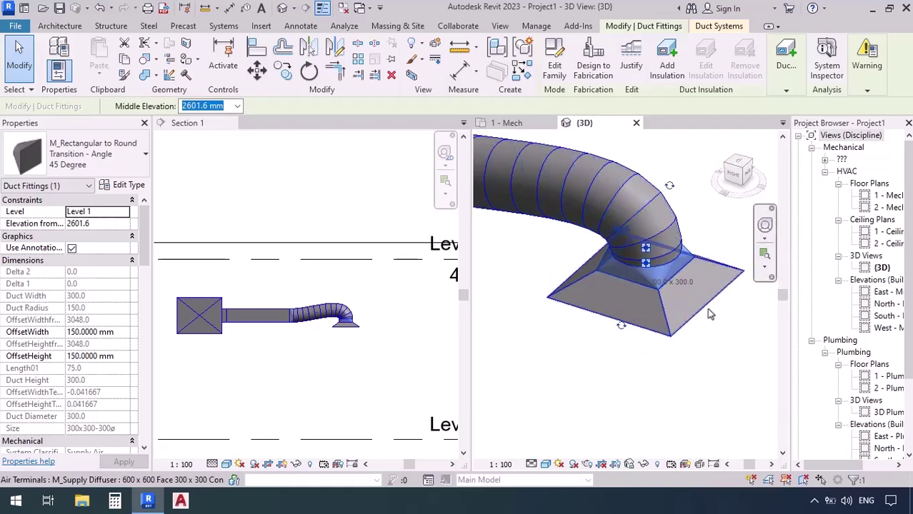
pyautogui.scroll(-3, 701, 313)
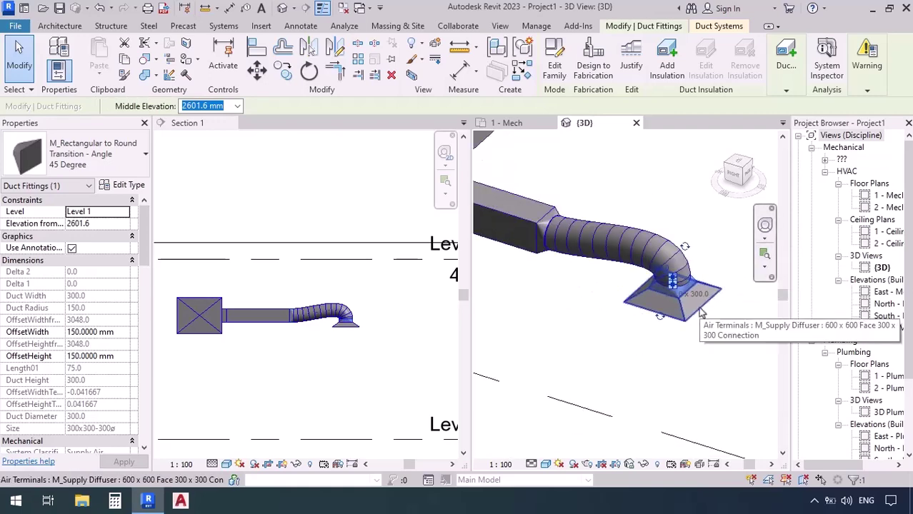
pyautogui.scroll(-3, 701, 312)
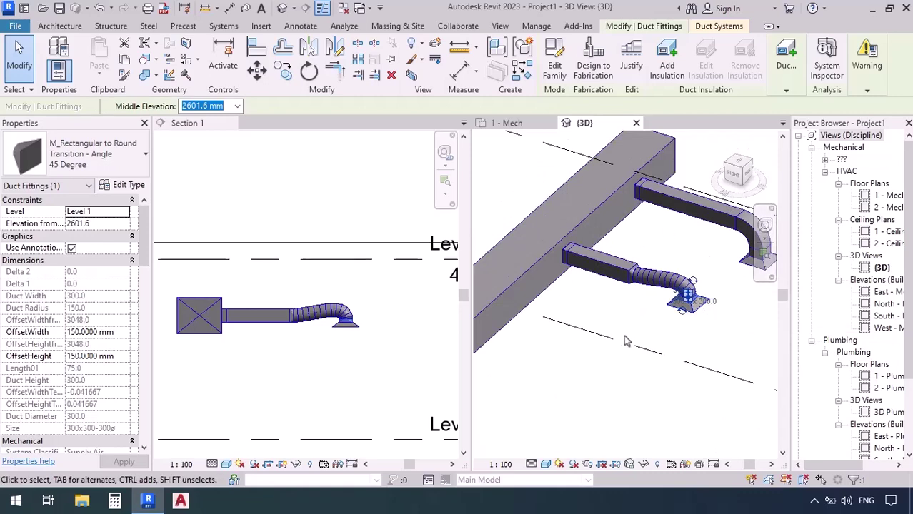
pyautogui.press('Escape')
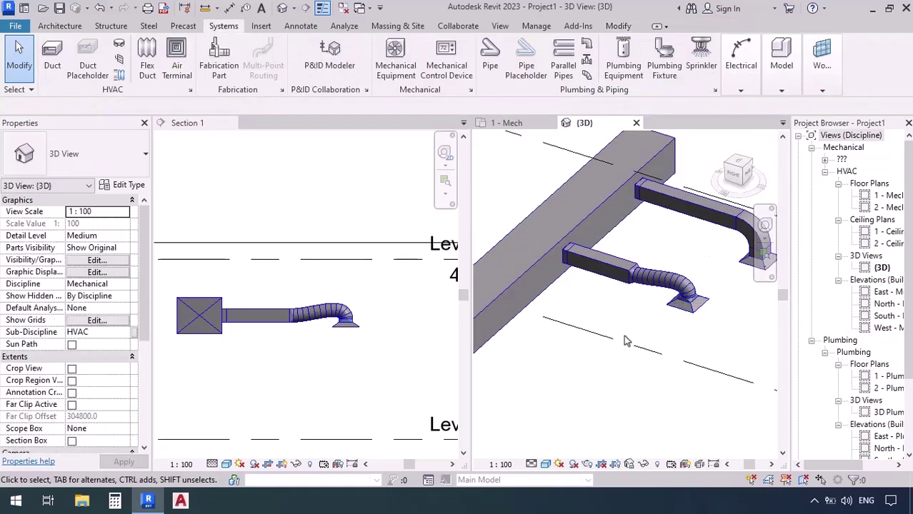
# In the 1 - Mech plan, place a third 600 x 600 supply diffuser at 2000 mm, aligned with the others, and move the section line beyond it
pyautogui.click(498, 122)
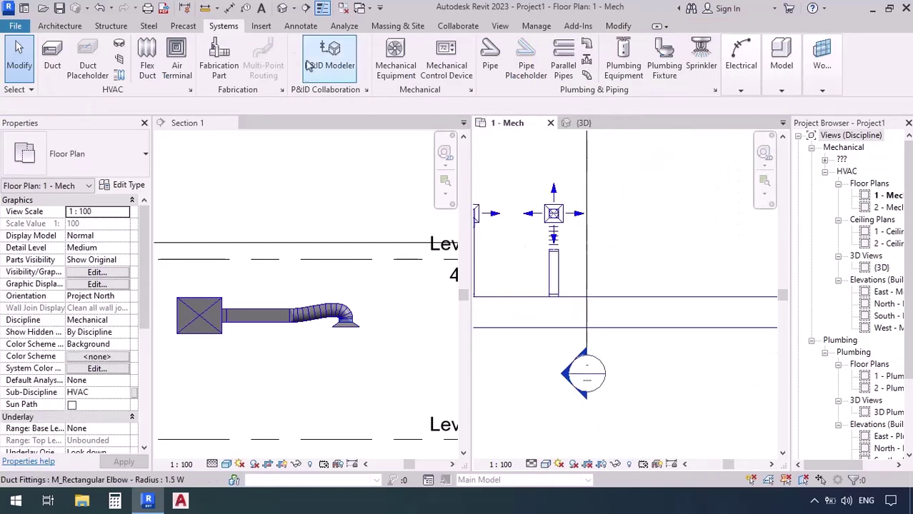
pyautogui.click(177, 54)
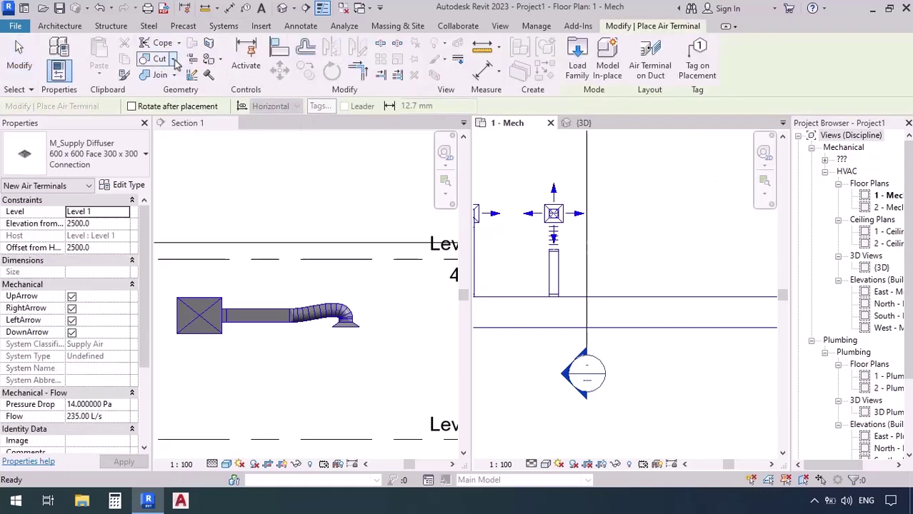
pyautogui.click(119, 225)
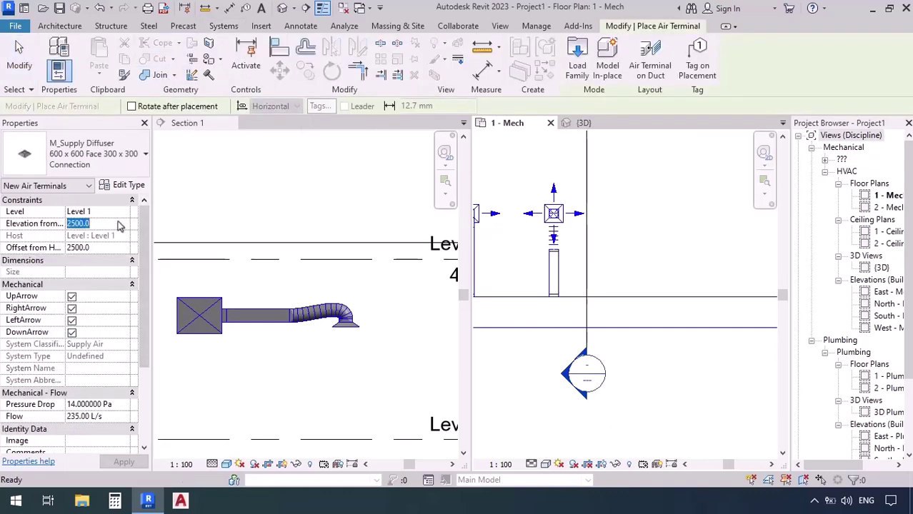
pyautogui.write('200')
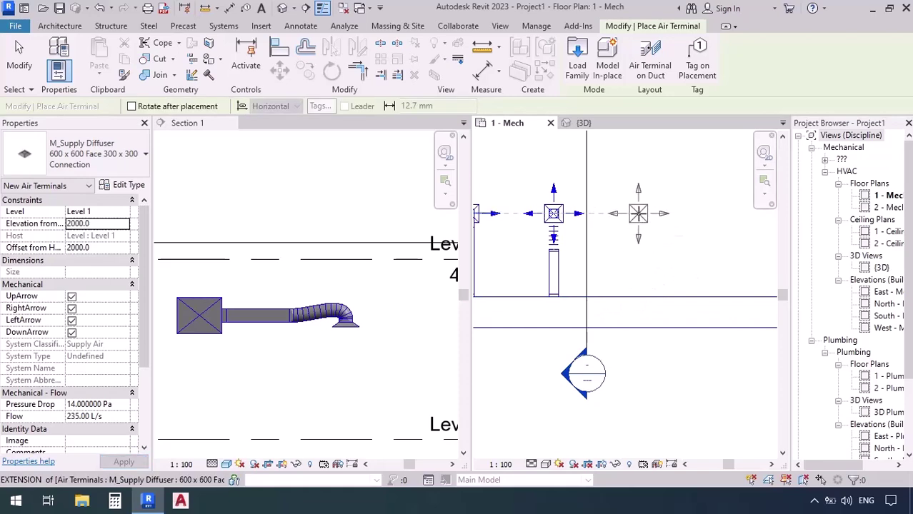
pyautogui.click(638, 212)
pyautogui.press('Escape')
pyautogui.press('Escape')
pyautogui.click(585, 265)
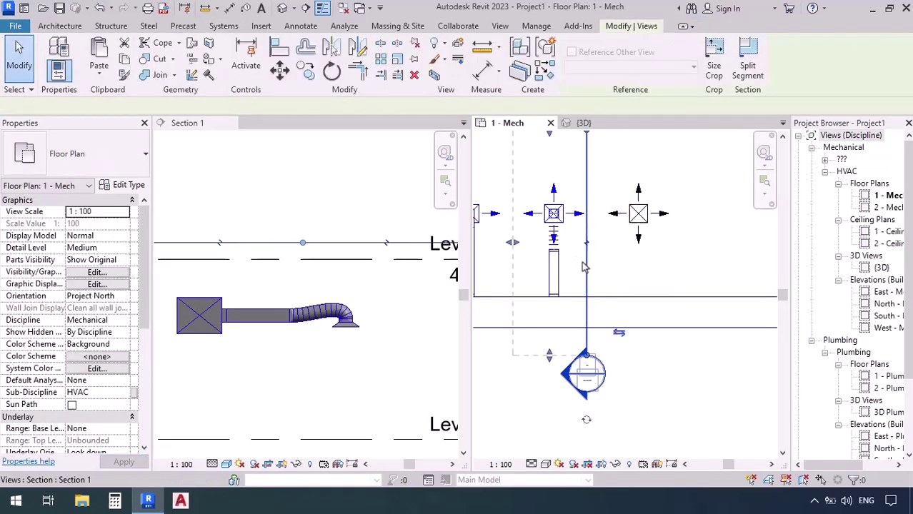
pyautogui.moveTo(584, 267); pyautogui.dragTo(677, 267)
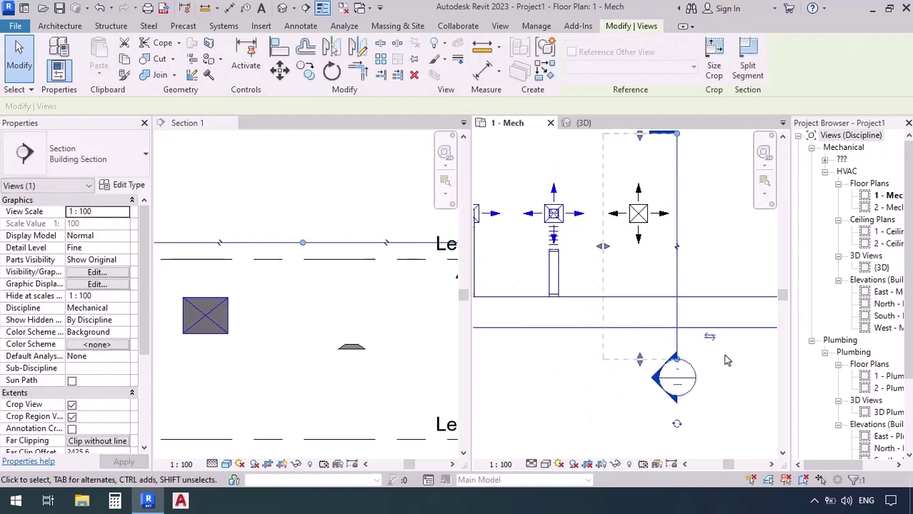
# Draw a Round Duct - Taps branch, 300 mm in diameter at 2750 mm middle elevation, from the main duct's centerline to the third diffuser
pyautogui.click(223, 26)
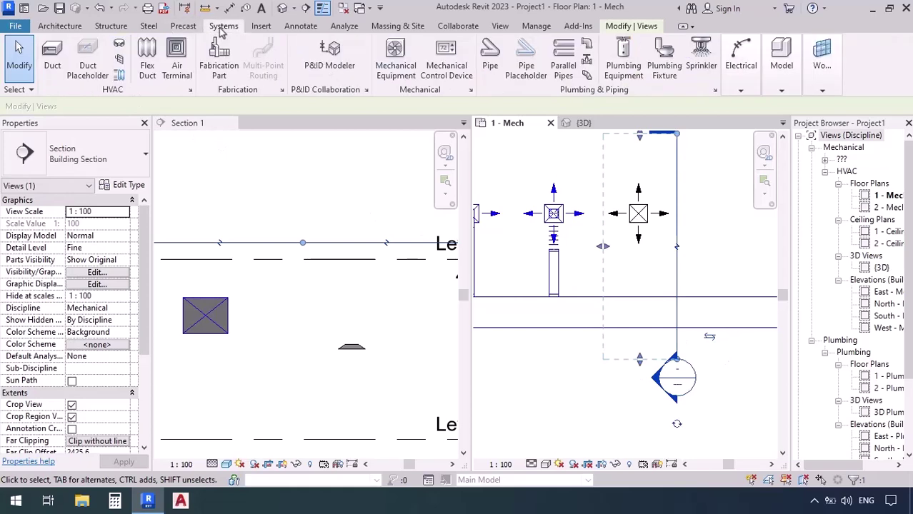
pyautogui.click(52, 57)
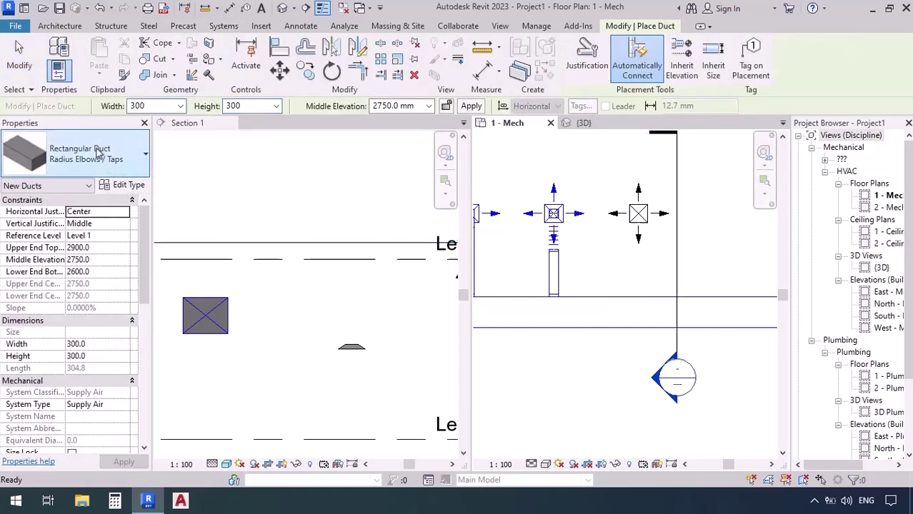
pyautogui.click(98, 155)
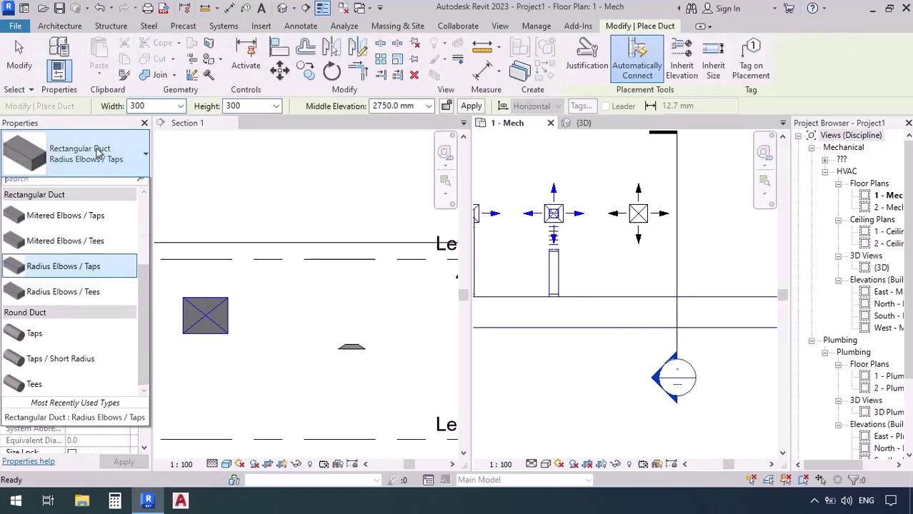
pyautogui.click(33, 342)
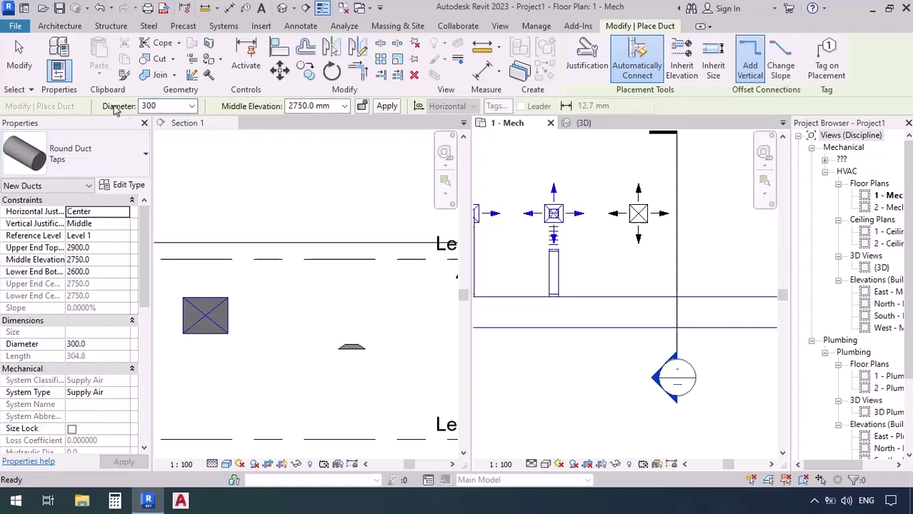
pyautogui.click(637, 313)
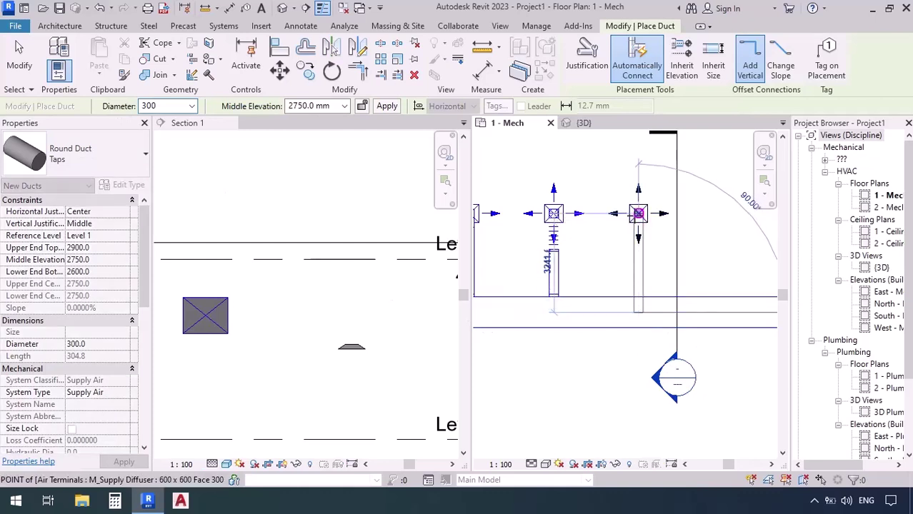
pyautogui.click(583, 310)
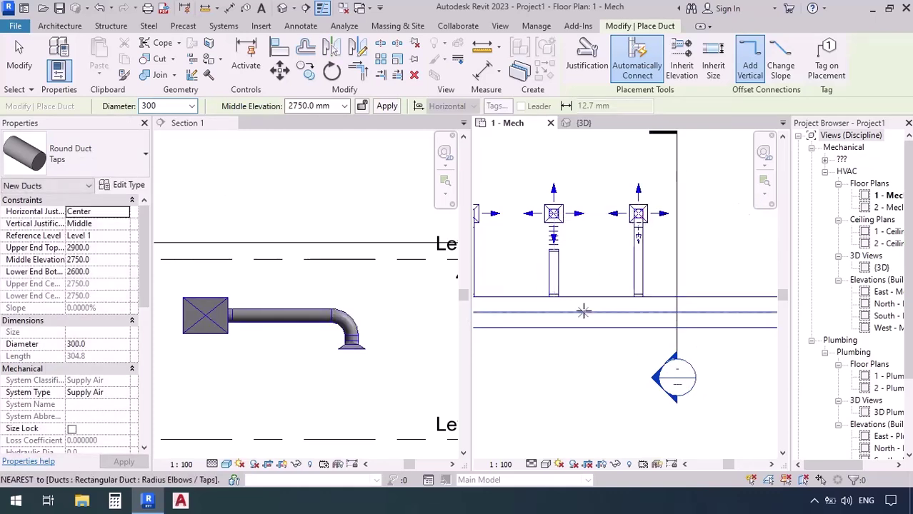
pyautogui.press('Escape')
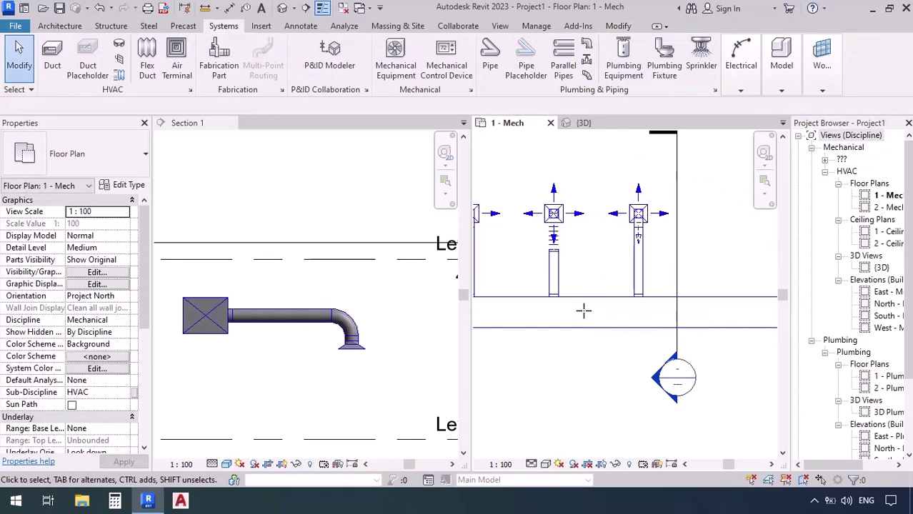
# Inspect the round branch in 3D, including its elbow and the rectangular-to-round transition at the third diffuser
pyautogui.click(582, 123)
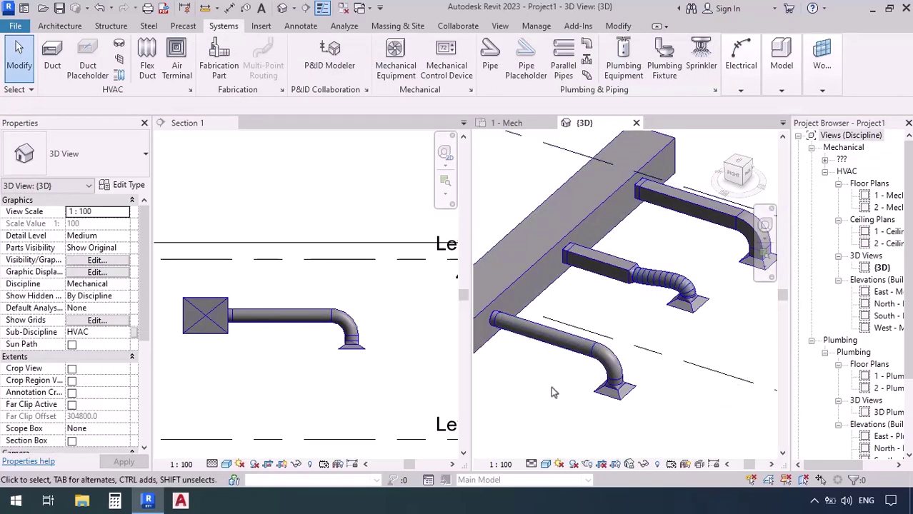
pyautogui.moveTo(556, 400); pyautogui.dragTo(607, 365, button='middle')
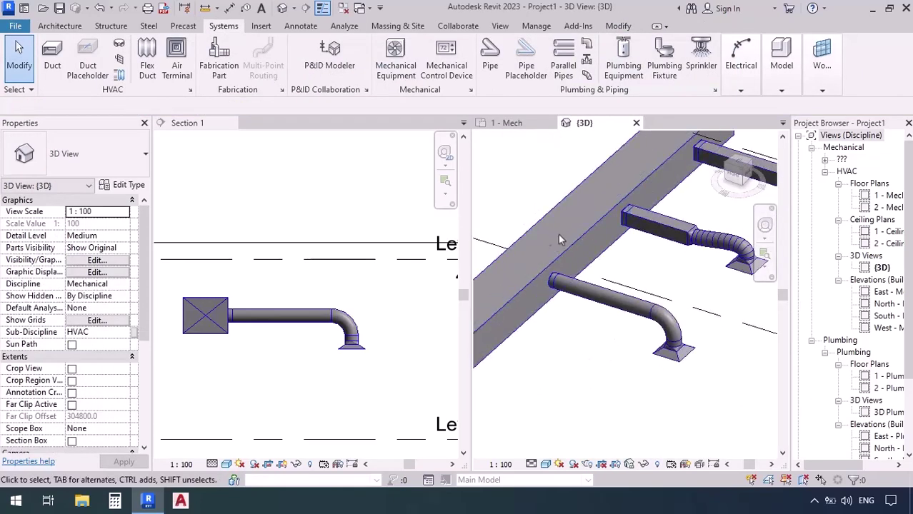
pyautogui.keyDown('shift'); pyautogui.moveTo(562, 301); pyautogui.dragTo(560, 287, button='middle'); pyautogui.keyUp('shift')
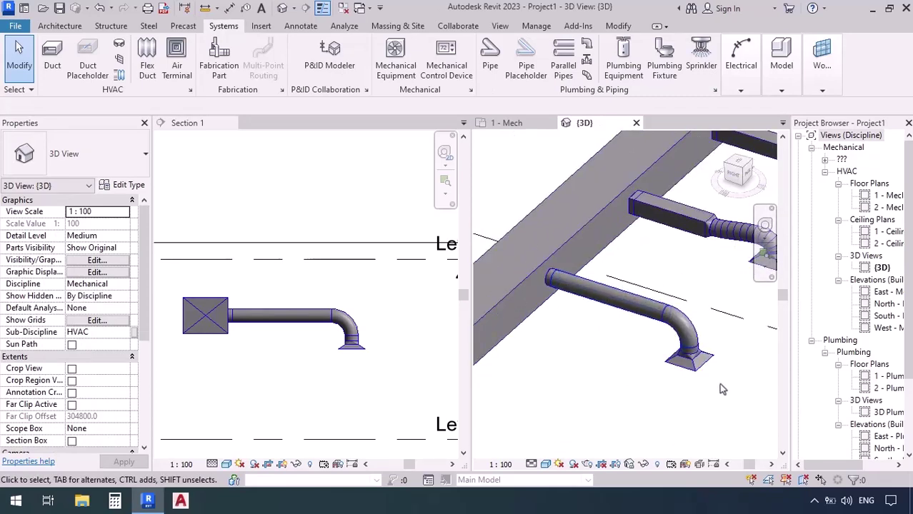
pyautogui.scroll(4, 718, 383)
pyautogui.scroll(-2, 718, 383)
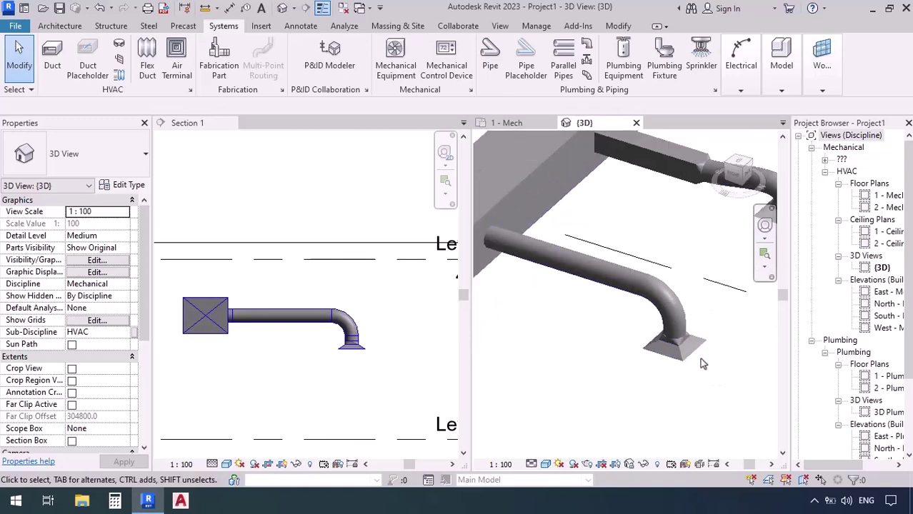
pyautogui.scroll(4, 698, 359)
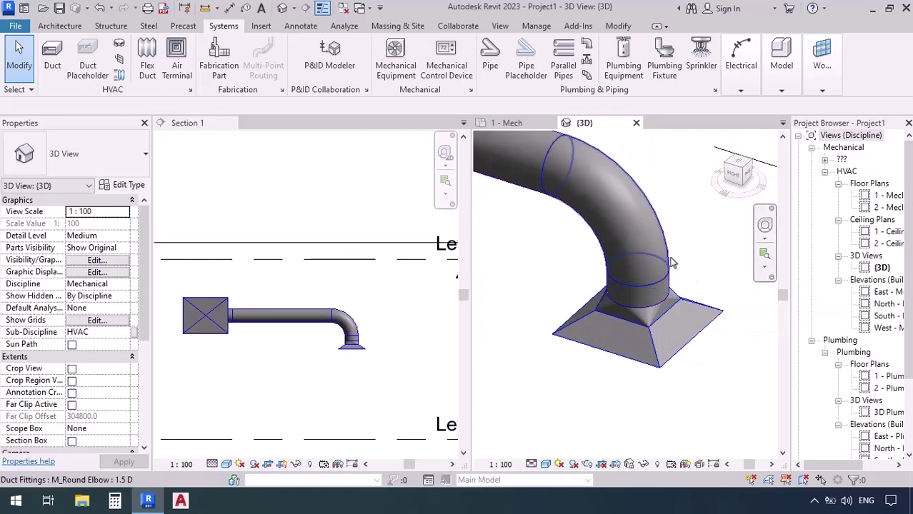
pyautogui.click(678, 295)
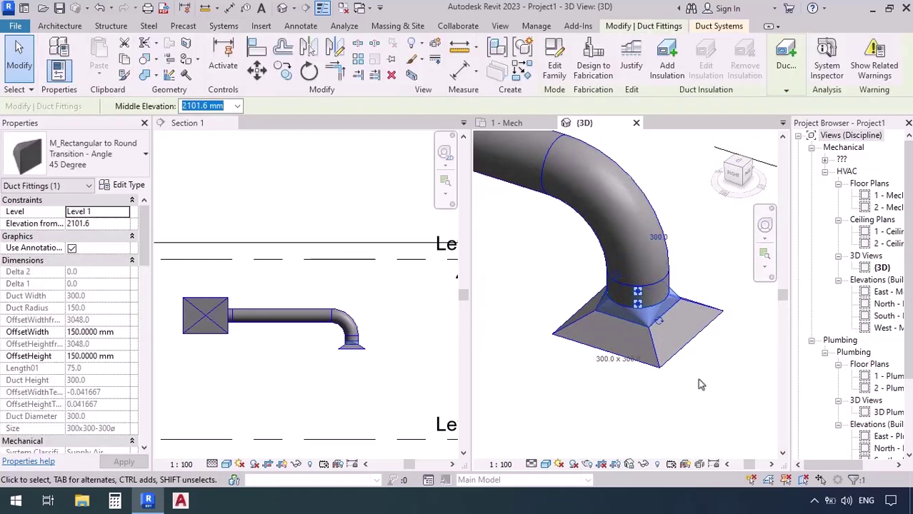
pyautogui.scroll(-4, 698, 365)
pyautogui.scroll(-3, 698, 365)
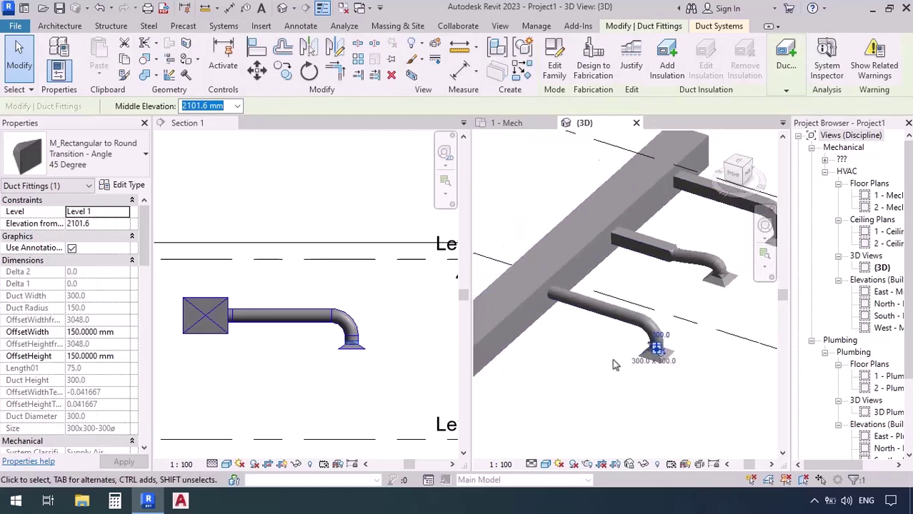
# Place a fourth supply diffuser at 2000 mm in the 1 - Mech plan, aligned with the others, and move the section line past it
pyautogui.click(507, 123)
pyautogui.scroll(-3, 508, 372)
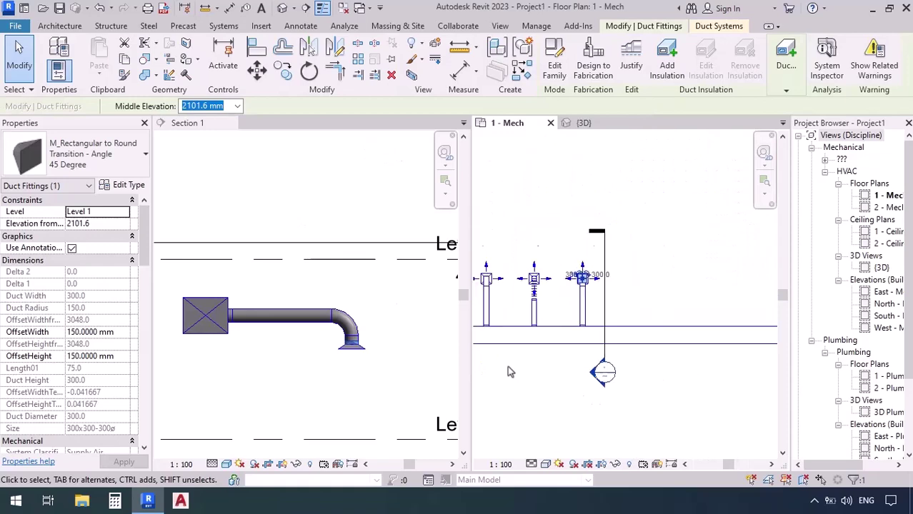
pyautogui.moveTo(656, 400); pyautogui.dragTo(626, 370, button='middle')
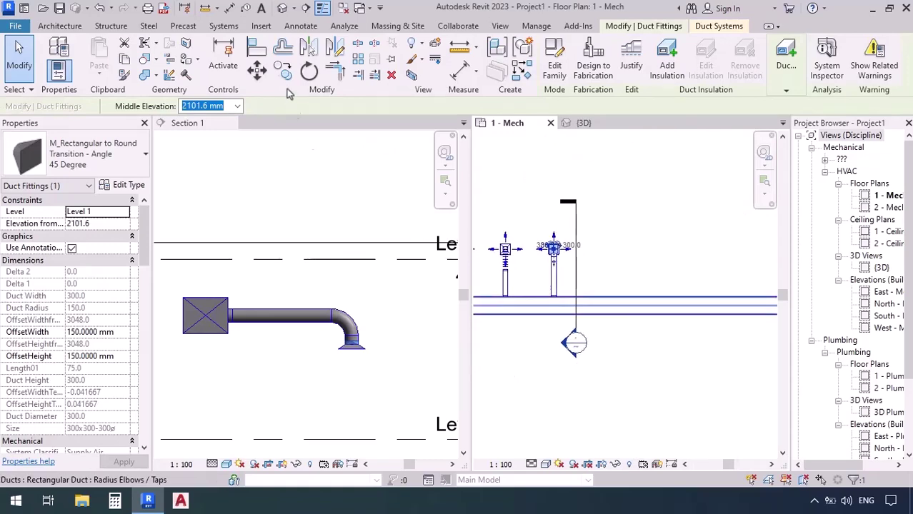
pyautogui.click(223, 26)
pyautogui.click(177, 59)
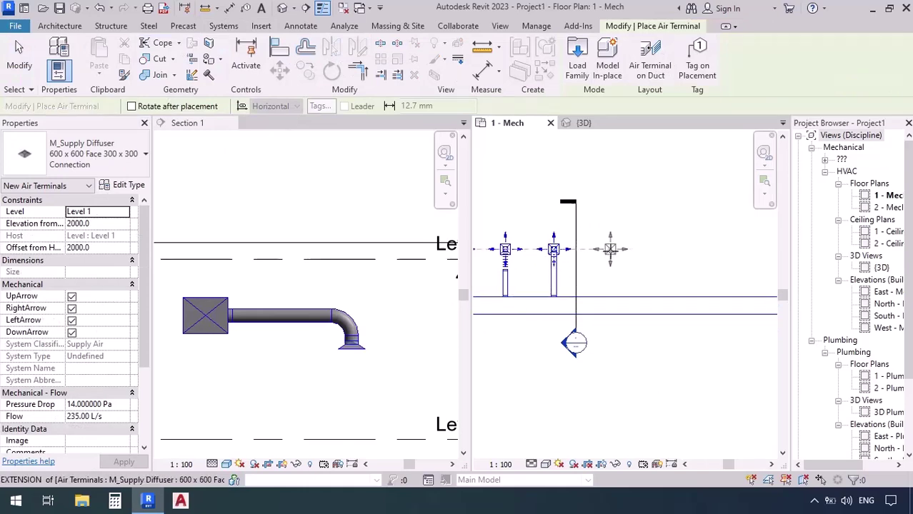
pyautogui.press('Escape')
pyautogui.scroll(2, 633, 280)
pyautogui.click(530, 286)
pyautogui.keyDown('ctrl'); pyautogui.moveTo(530, 286); pyautogui.dragTo(627, 274); pyautogui.keyUp('ctrl')
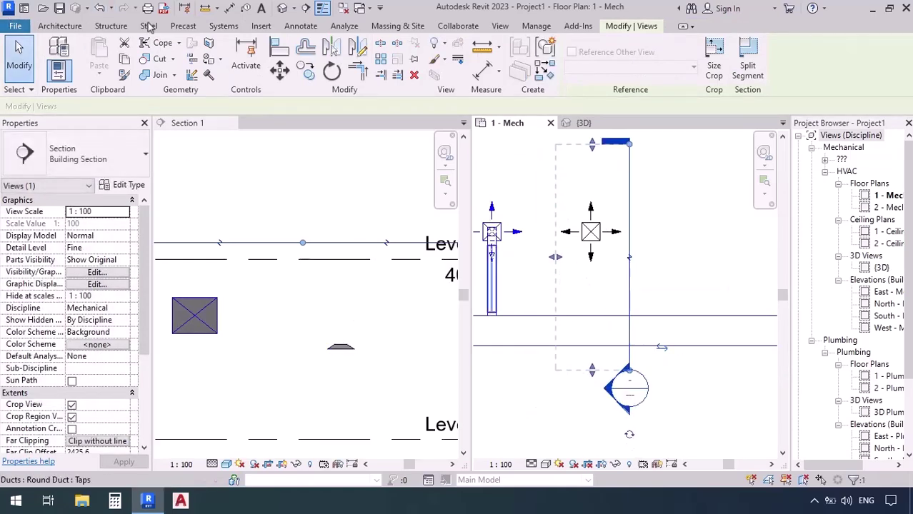
# Connect the main duct directly to the fourth diffuser with a Flex - Round duct, 300 mm in diameter at 2750 mm
pyautogui.click(222, 27)
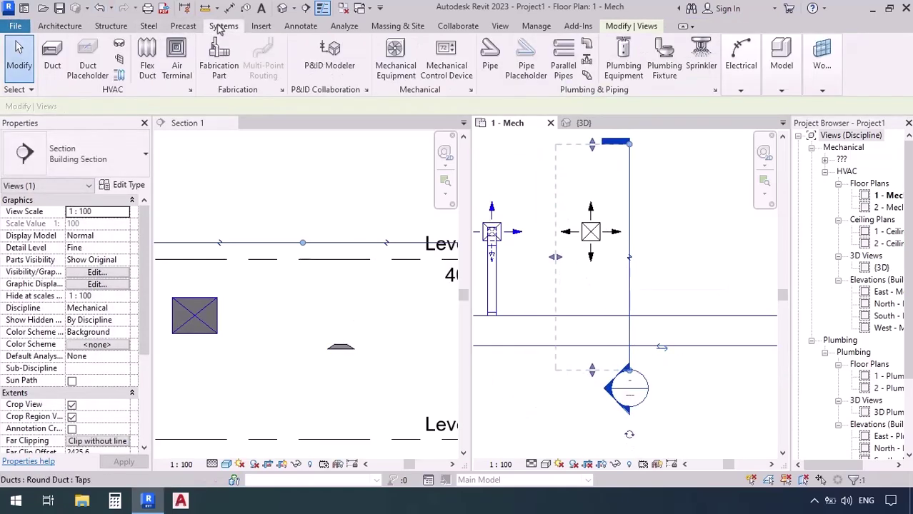
pyautogui.click(145, 77)
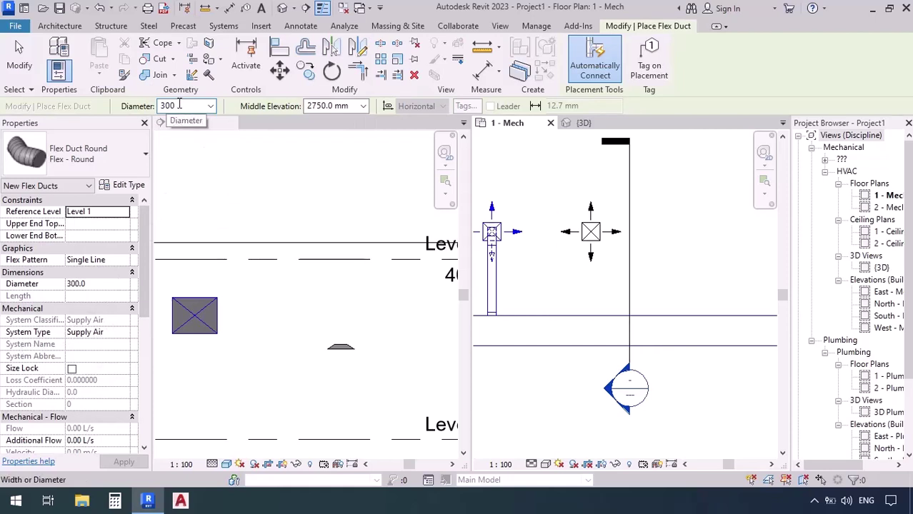
pyautogui.click(589, 329)
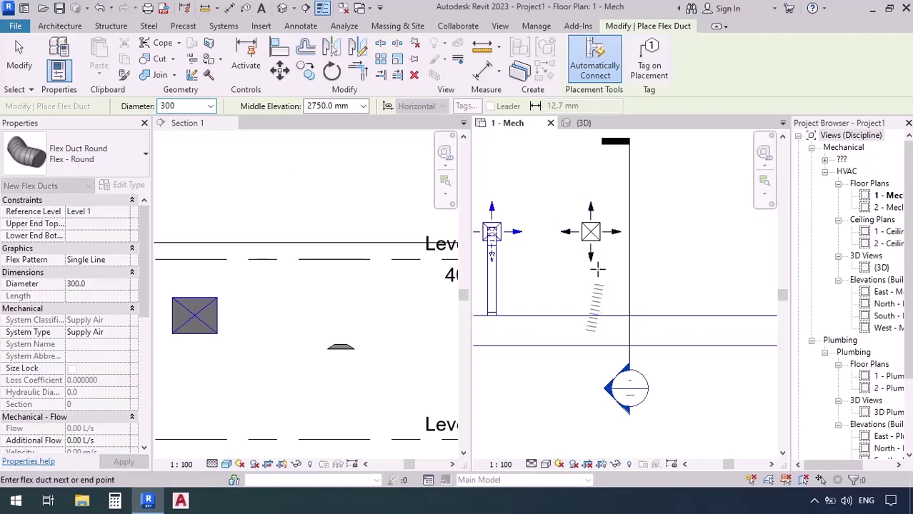
pyautogui.click(590, 232)
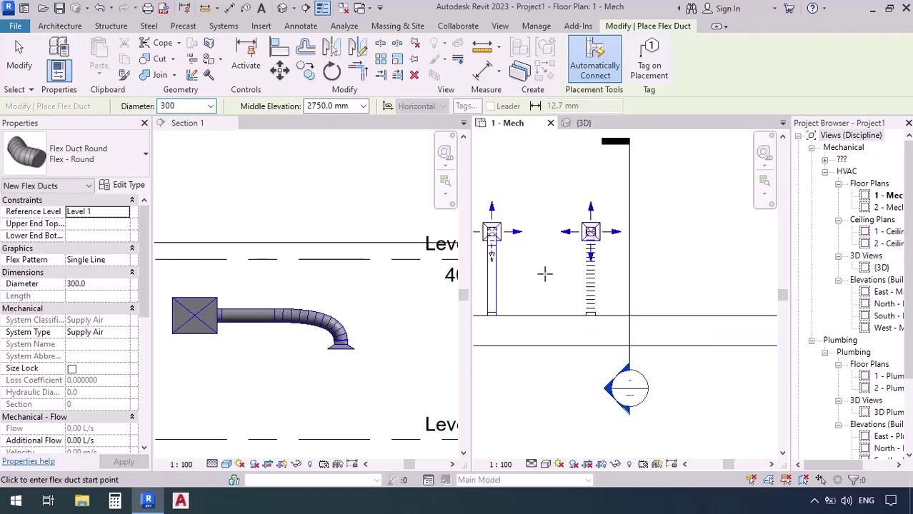
pyautogui.press('Escape')
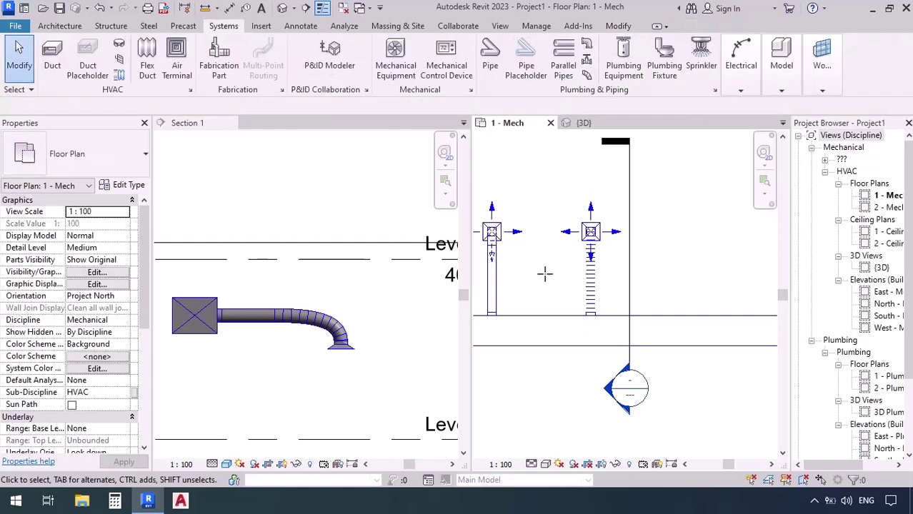
# Inspect the all-flex branch to the fourth diffuser in 3D and compare it with the rigid and mixed branches
pyautogui.click(583, 123)
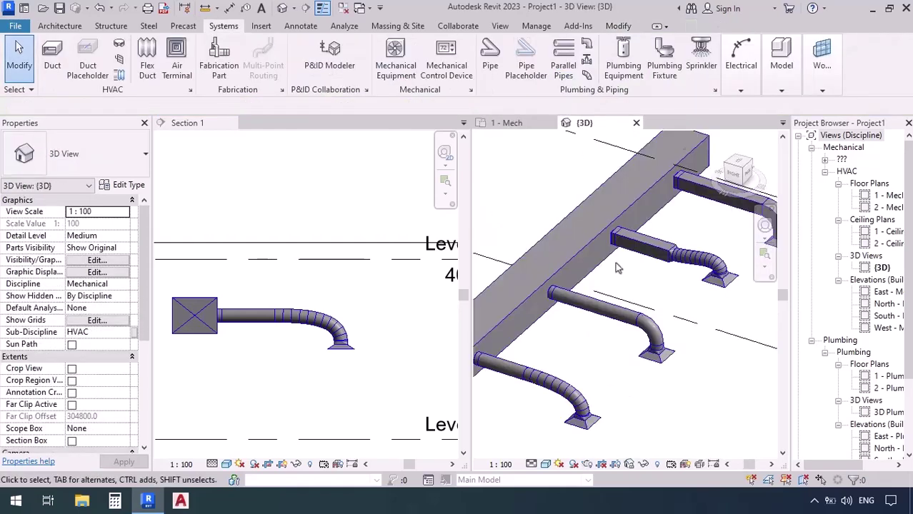
pyautogui.moveTo(528, 386); pyautogui.dragTo(596, 355, button='middle')
pyautogui.scroll(5, 596, 356)
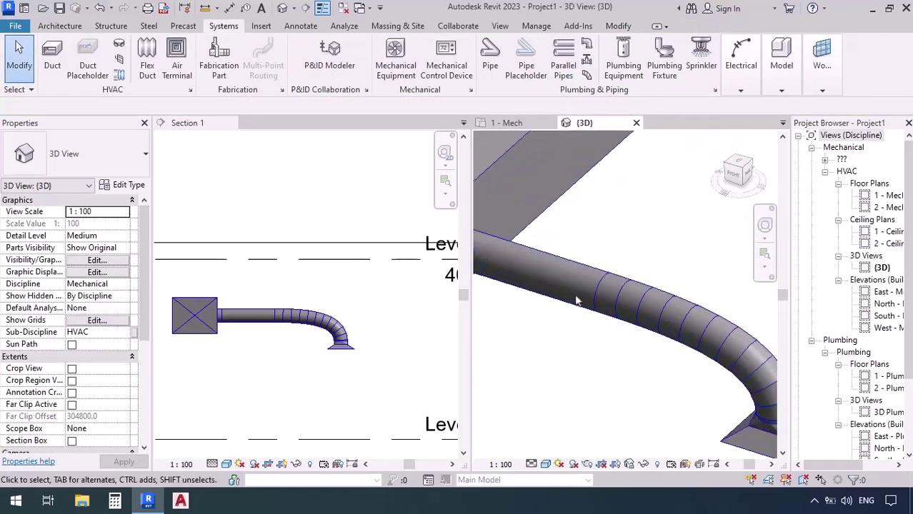
pyautogui.click(617, 333)
pyautogui.scroll(-4, 617, 333)
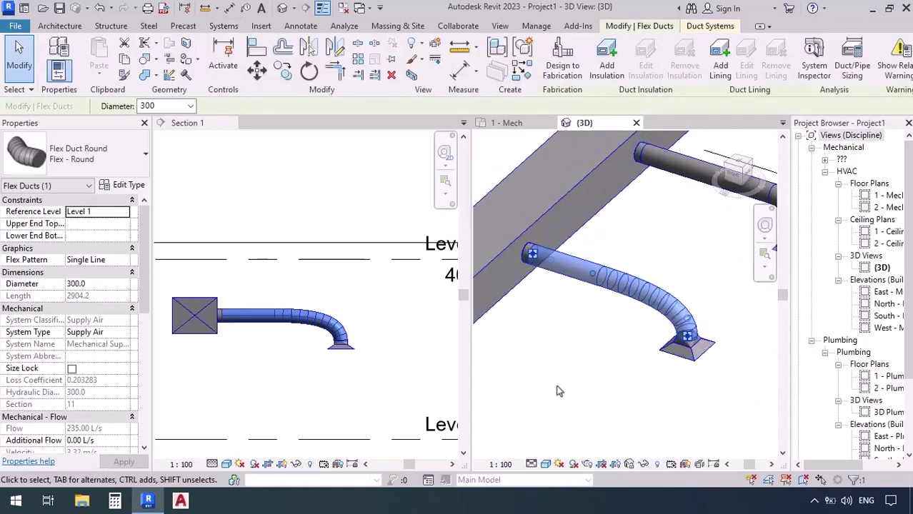
pyautogui.scroll(-3, 555, 385)
pyautogui.scroll(4, 632, 233)
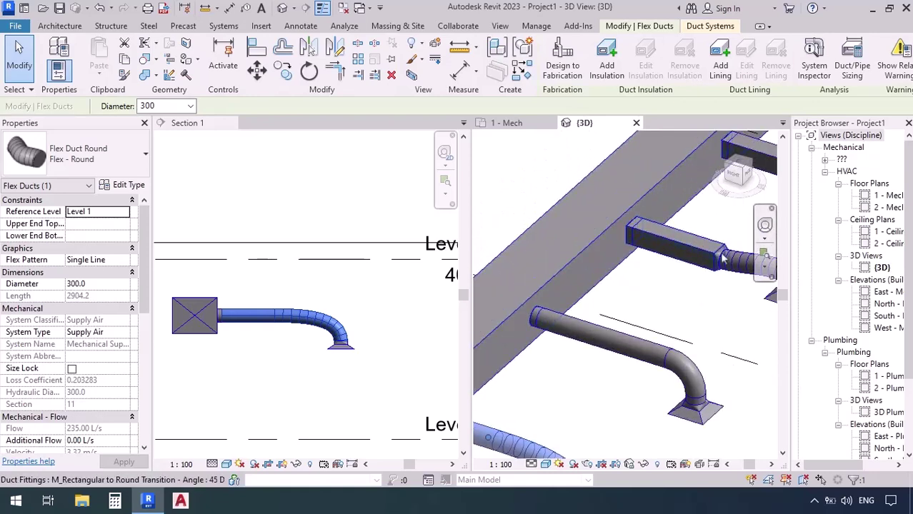
pyautogui.scroll(-3, 712, 264)
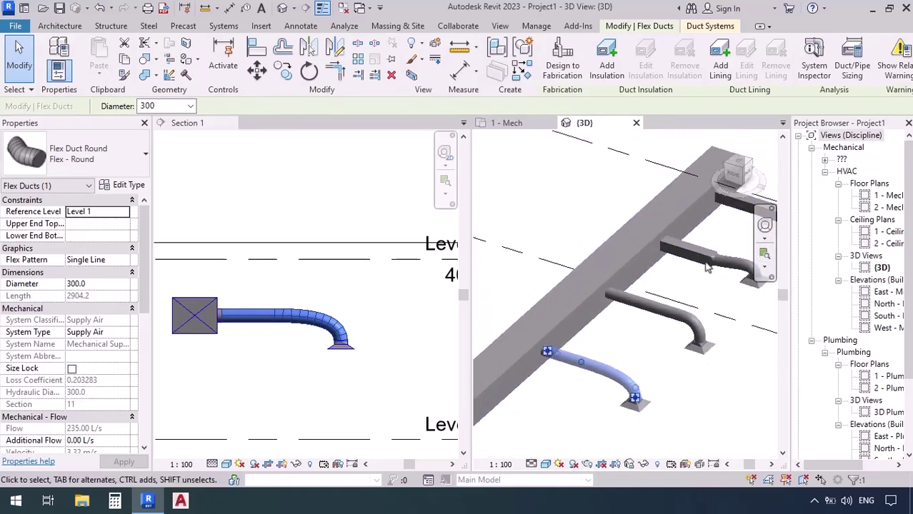
pyautogui.scroll(3, 602, 343)
pyautogui.scroll(-1, 602, 343)
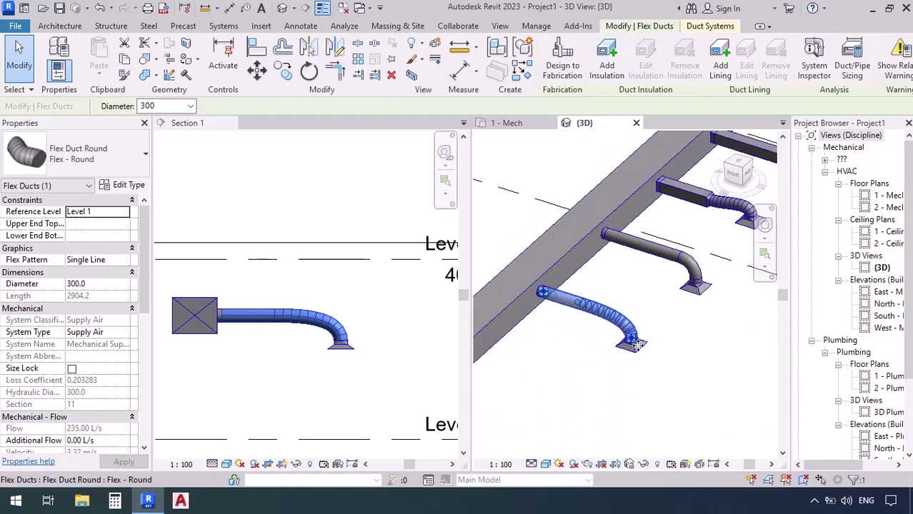
# Reshape the all-flex duct in Section 1 by adjusting its main-duct tangent and lifting its middle vertex into an upward arch
pyautogui.scroll(2, 584, 348)
pyautogui.scroll(1, 584, 348)
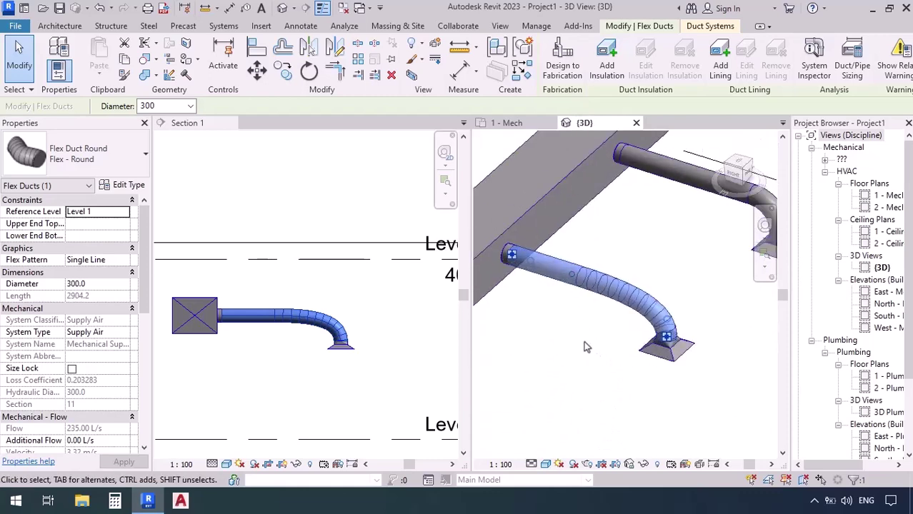
pyautogui.moveTo(582, 346); pyautogui.dragTo(593, 351, button='middle')
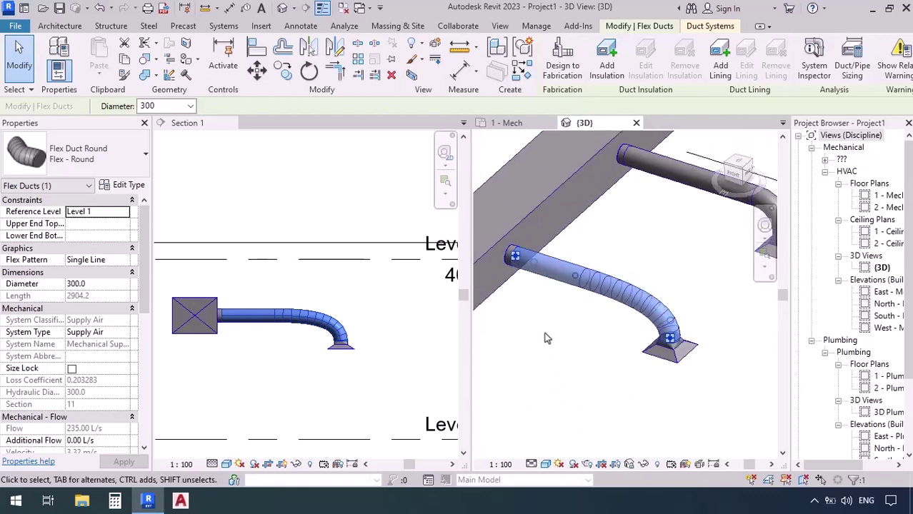
pyautogui.scroll(1, 547, 332)
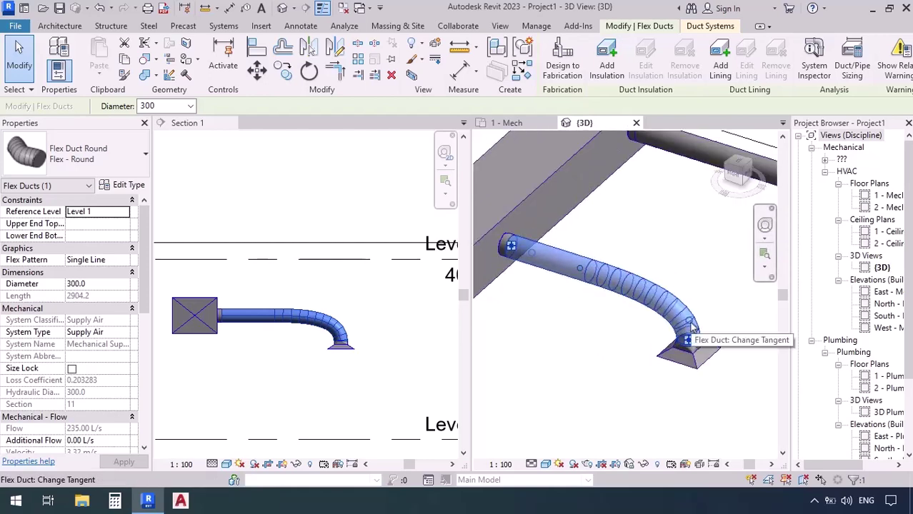
pyautogui.moveTo(691, 327); pyautogui.dragTo(666, 336)
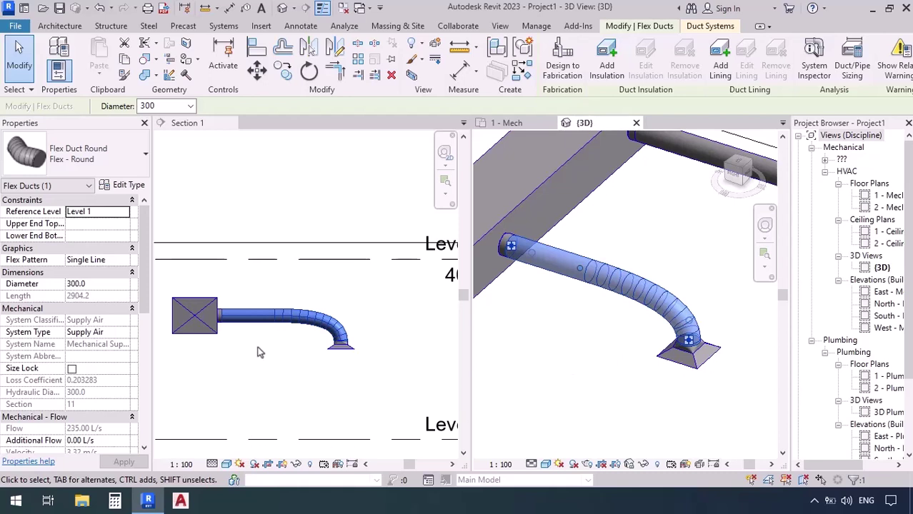
pyautogui.click(254, 323)
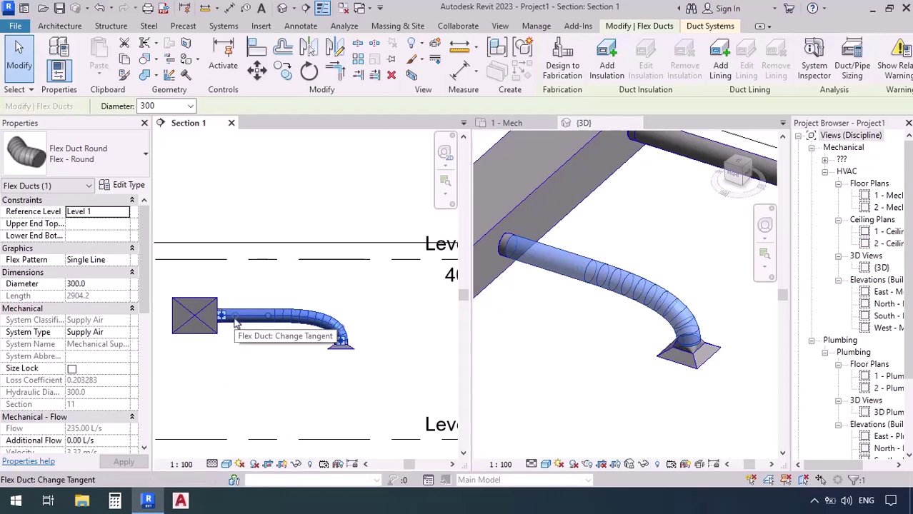
pyautogui.moveTo(236, 323); pyautogui.dragTo(270, 360)
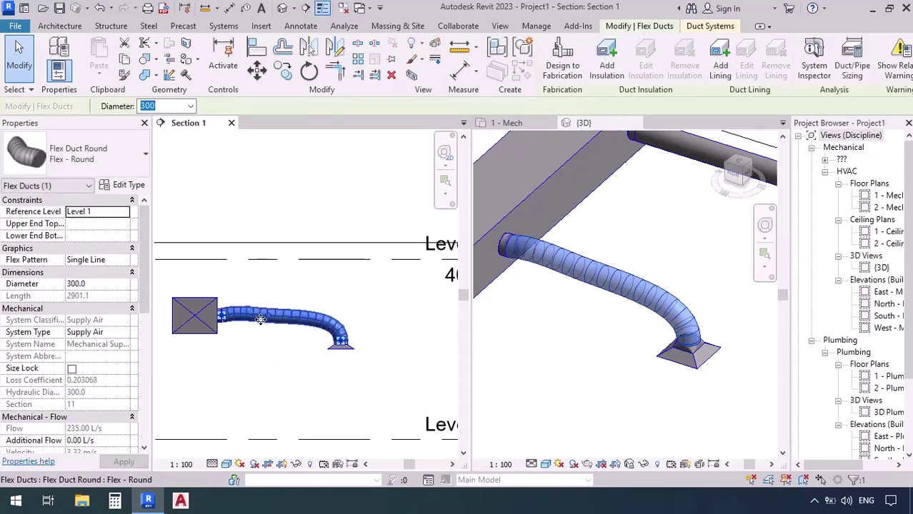
pyautogui.moveTo(261, 320); pyautogui.dragTo(353, 305)
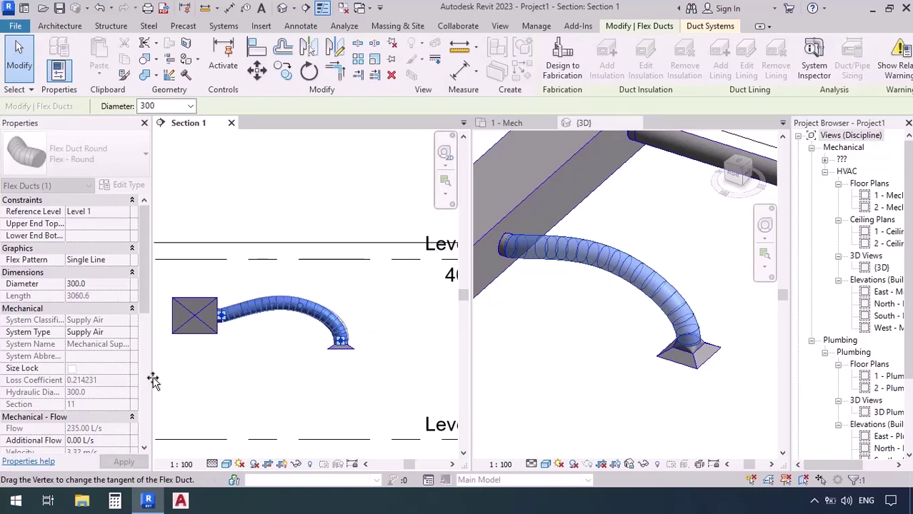
# Refine the flex duct's tangents at the main duct and at the diffuser in Section 1 to smooth its curve at both connections
pyautogui.scroll(3, 200, 305)
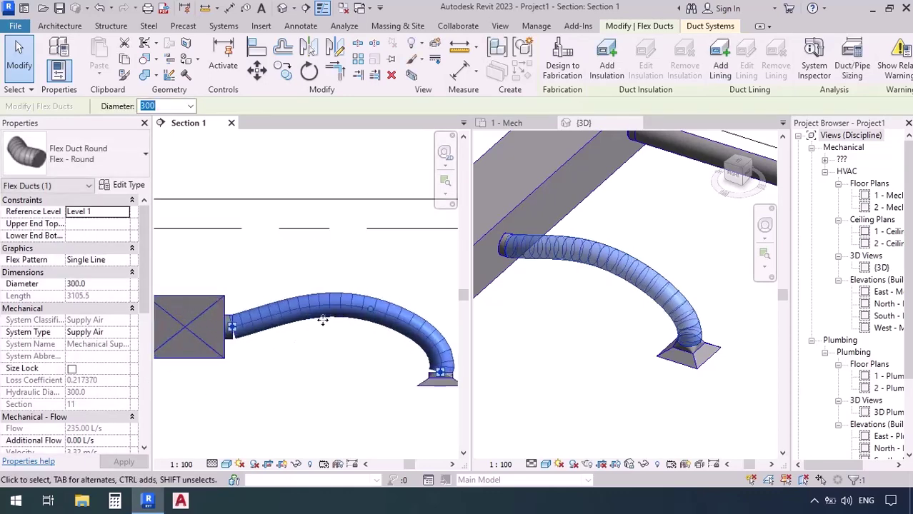
pyautogui.moveTo(280, 320); pyautogui.dragTo(277, 326)
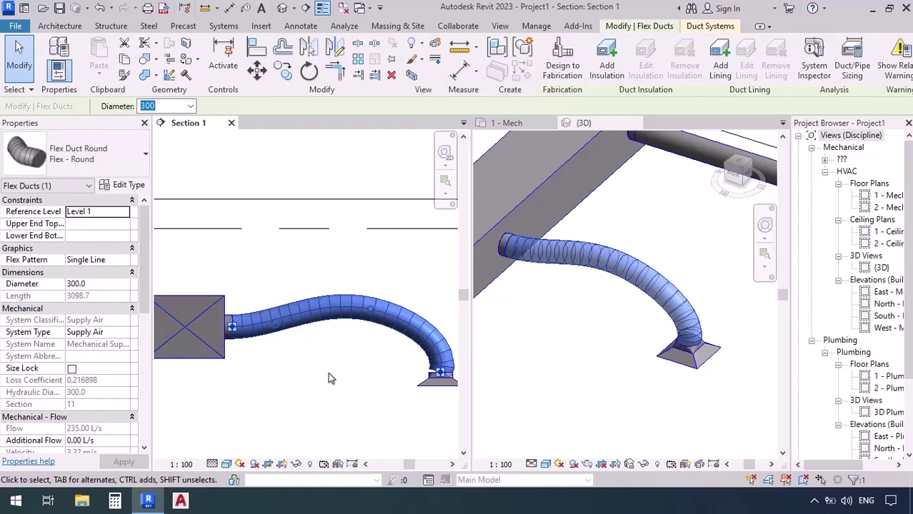
pyautogui.scroll(3, 442, 369)
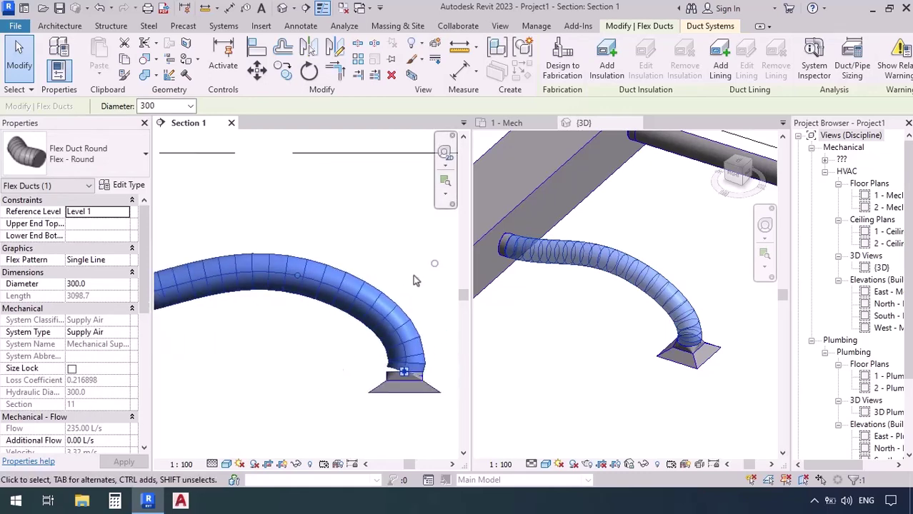
pyautogui.moveTo(414, 263); pyautogui.dragTo(407, 261)
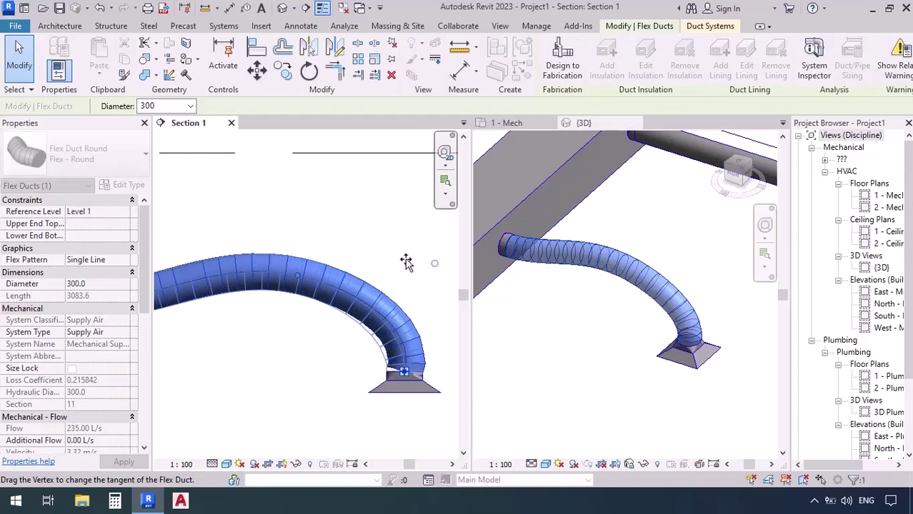
pyautogui.scroll(-2, 337, 326)
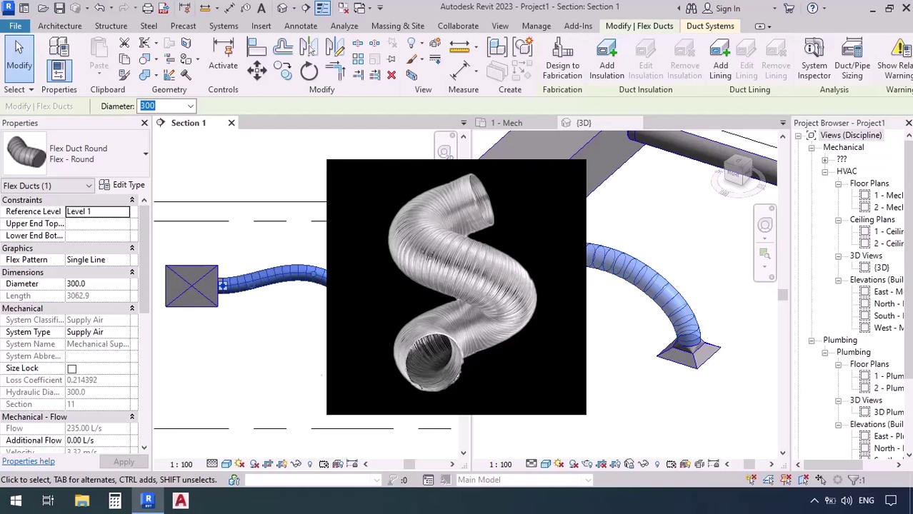
pyautogui.scroll(-5, 564, 279)
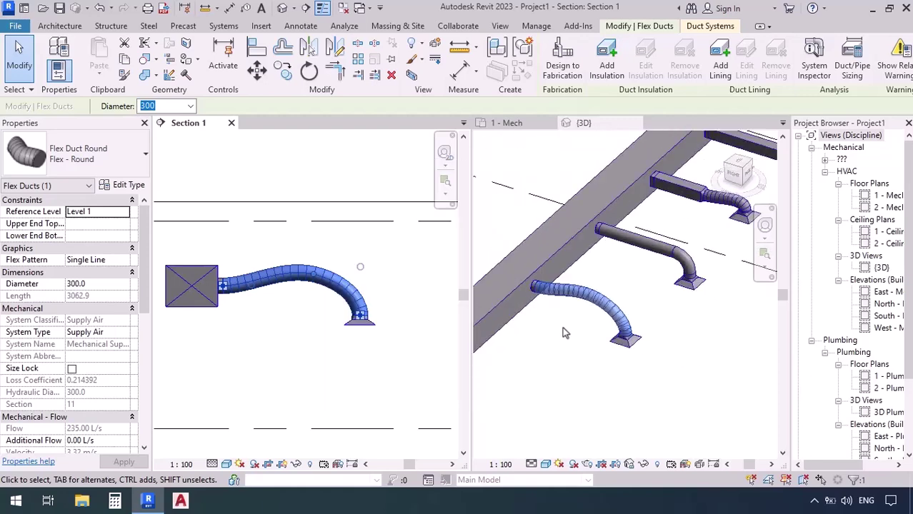
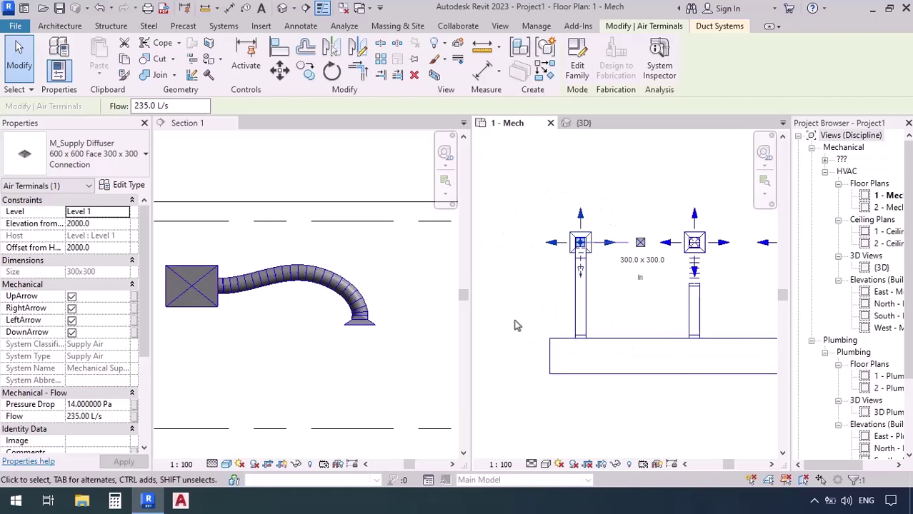
# Nudge the first diffuser back and forth along the main duct in the 1 - Mech plan, carrying its rigid rectangular branch along
pyautogui.press('Right')
pyautogui.press('Right')
pyautogui.press('Right')
pyautogui.press('Right')
pyautogui.press('Right')
pyautogui.press('Right')
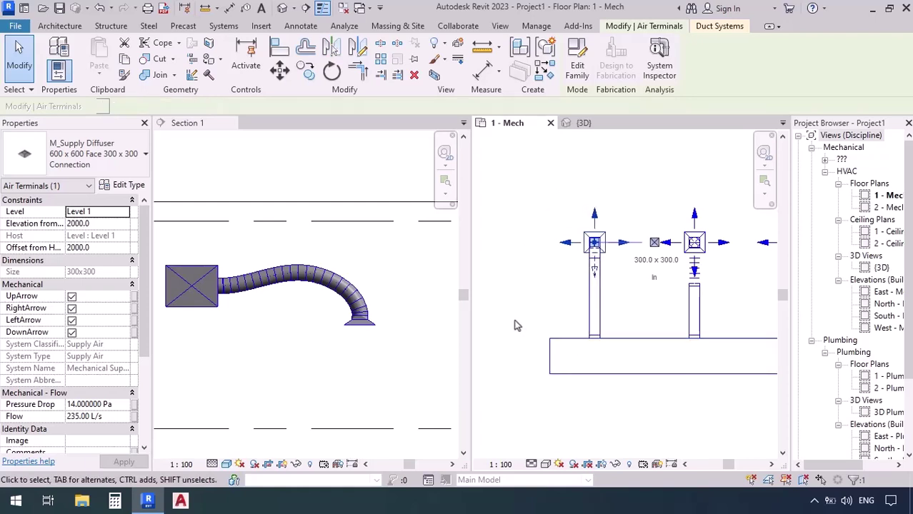
pyautogui.press('Left')
pyautogui.press('Left')
pyautogui.press('Left')
pyautogui.press('Left')
pyautogui.press('Right')
pyautogui.press('Right')
pyautogui.press('Right')
pyautogui.press('Right')
pyautogui.press('Left')
pyautogui.press('Left')
pyautogui.press('Left')
pyautogui.press('Left')
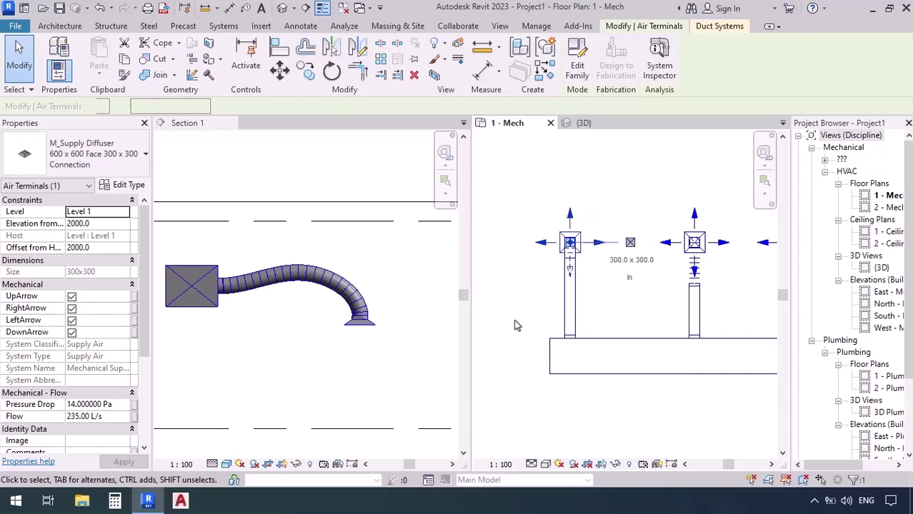
# Nudge the second diffuser toward the first one in the plan so that only its flex duct bends sideways
pyautogui.moveTo(770, 404); pyautogui.dragTo(691, 419, button='middle')
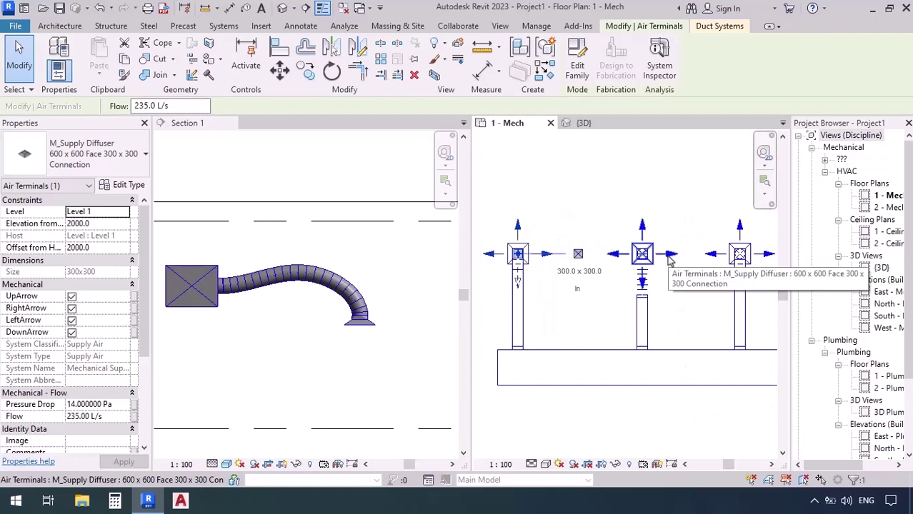
pyautogui.hotkey('ctrl', 'z')
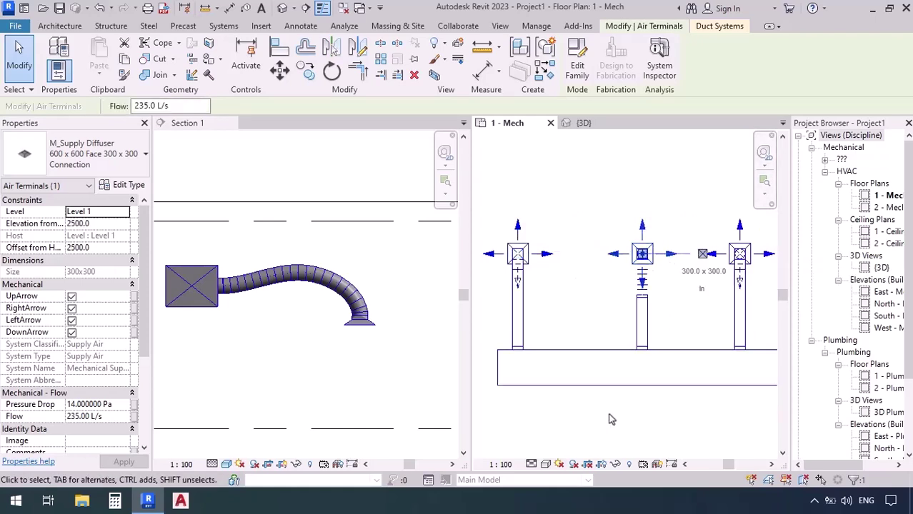
pyautogui.press('Left')
pyautogui.press('Left')
pyautogui.press('Left')
pyautogui.press('Left')
pyautogui.press('Left')
pyautogui.press('Left')
pyautogui.press('Left')
pyautogui.press('Left')
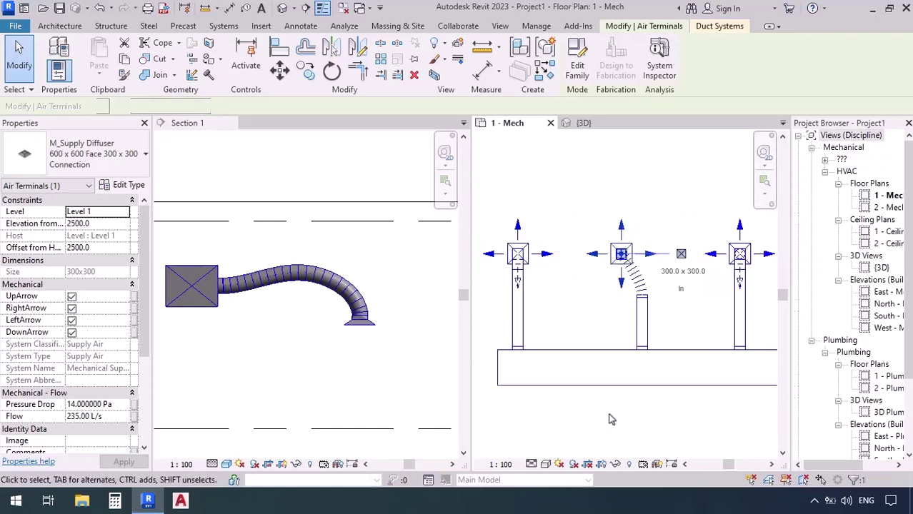
pyautogui.press('Left')
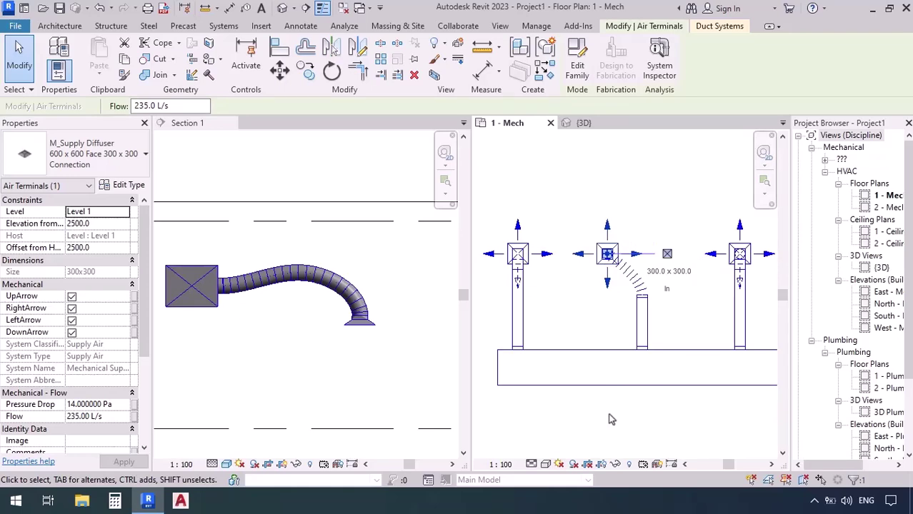
# Place the 3D view beside the 1 - Mech plan, in the same pane as Section 1, and frame the second branch
pyautogui.click(588, 126)
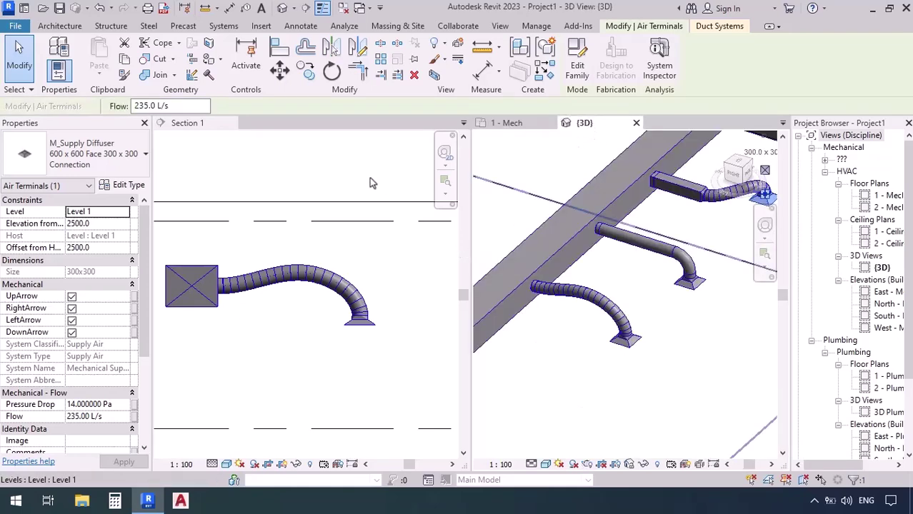
pyautogui.middleClick(571, 127)
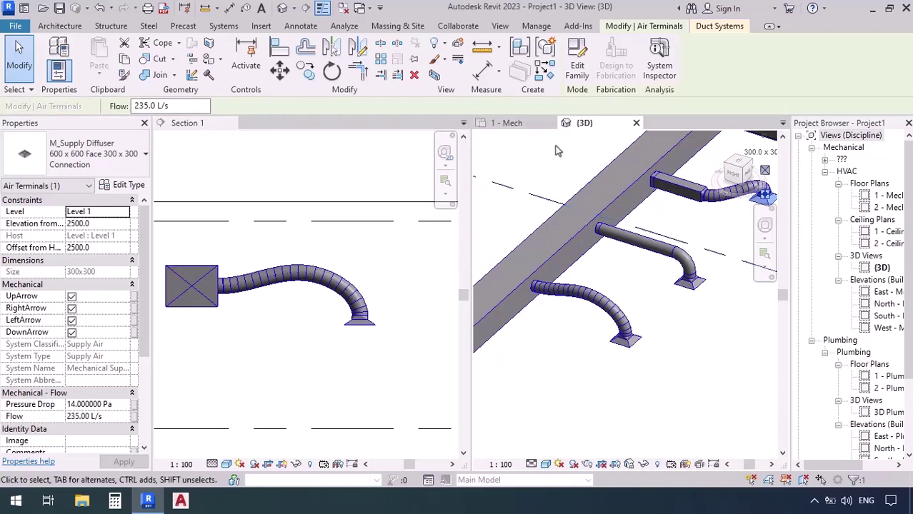
pyautogui.moveTo(408, 206); pyautogui.dragTo(275, 130)
pyautogui.scroll(-3, 266, 280)
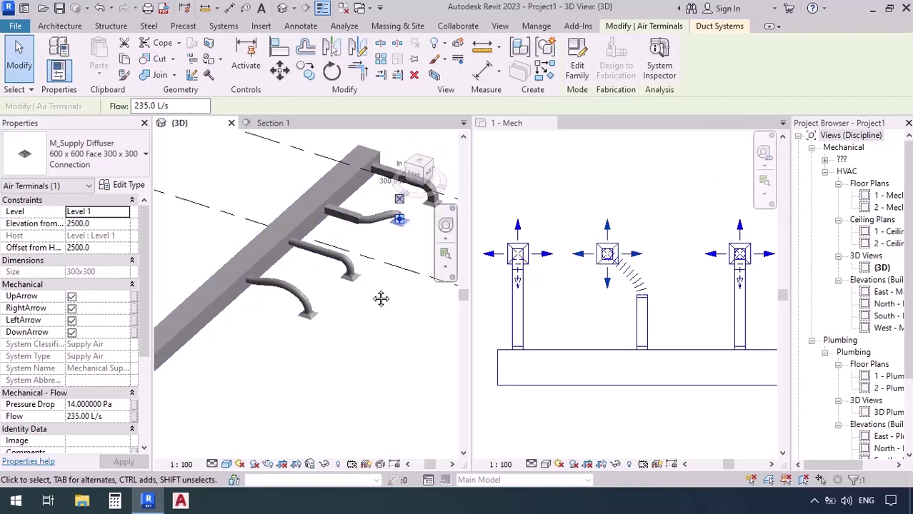
pyautogui.scroll(2, 273, 299)
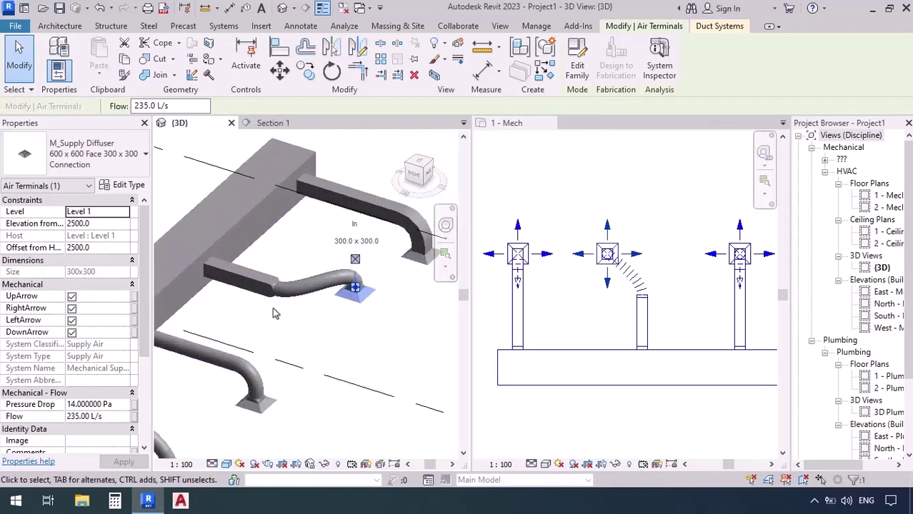
# Nudge the second diffuser in the plan past its branch toward the third diffuser, bending the flex duct the other way
pyautogui.click(606, 230)
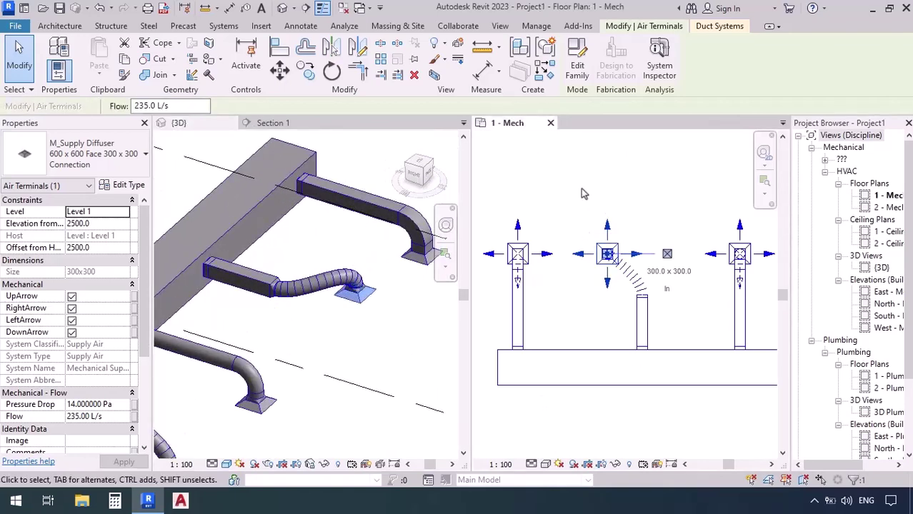
pyautogui.press('Right')
pyautogui.press('Right')
pyautogui.press('Right')
pyautogui.press('Right')
pyautogui.press('Right')
pyautogui.press('Right')
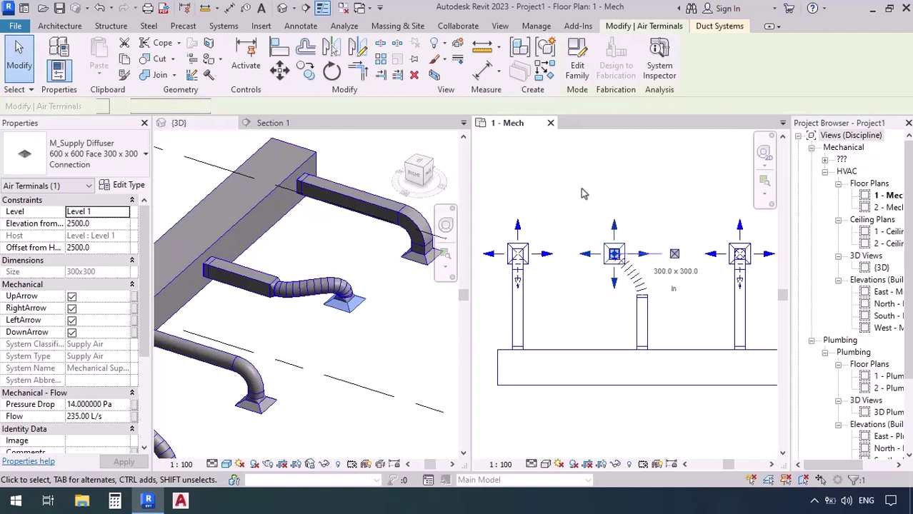
pyautogui.press('Right')
pyautogui.press('Right')
pyautogui.press('Right')
pyautogui.press('Right')
pyautogui.press('Right')
pyautogui.press('Right')
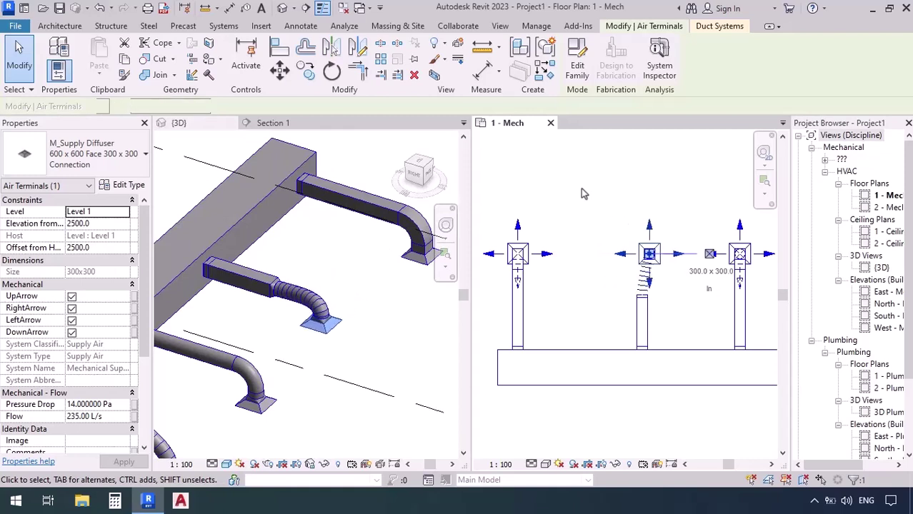
pyautogui.press('Right')
pyautogui.press('Right')
pyautogui.press('Right')
pyautogui.press('Right')
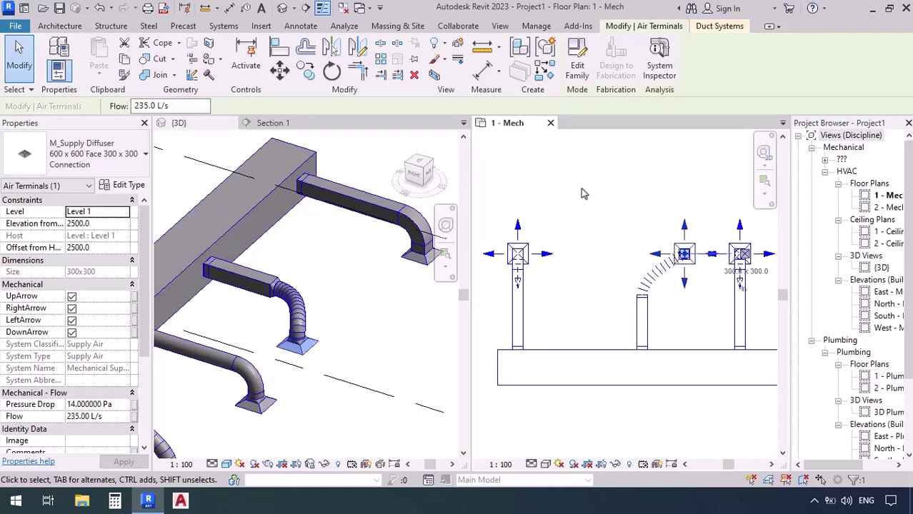
# Move the second diffuser farther from the main duct and bring it back in line with its branch, stretching the flex duct
pyautogui.press('Up')
pyautogui.press('Up')
pyautogui.press('Up')
pyautogui.press('Up')
pyautogui.press('Up')
pyautogui.press('Up')
pyautogui.press('Up')
pyautogui.press('Up')
pyautogui.press('Up')
pyautogui.press('Up')
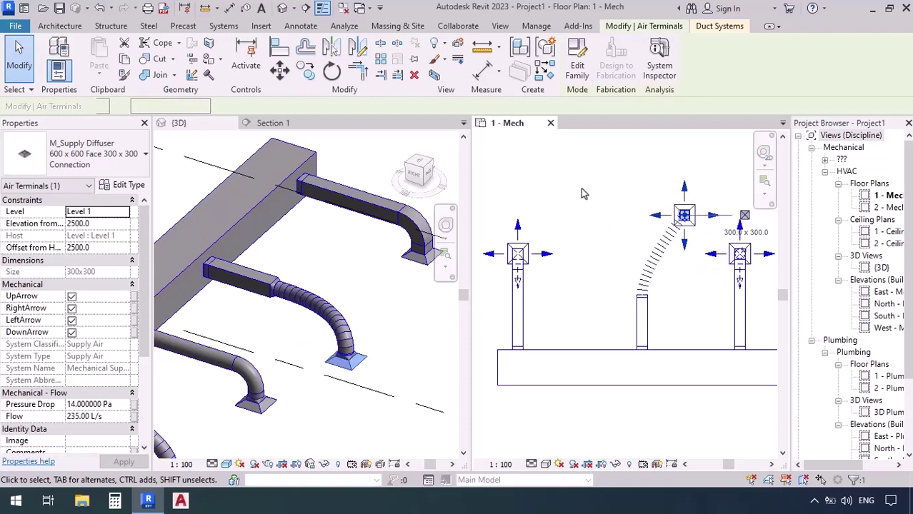
pyautogui.press('Left')
pyautogui.press('Left')
pyautogui.press('Left')
pyautogui.press('Left')
pyautogui.press('Left')
pyautogui.press('Left')
pyautogui.press('Left')
pyautogui.press('Left')
pyautogui.press('Left')
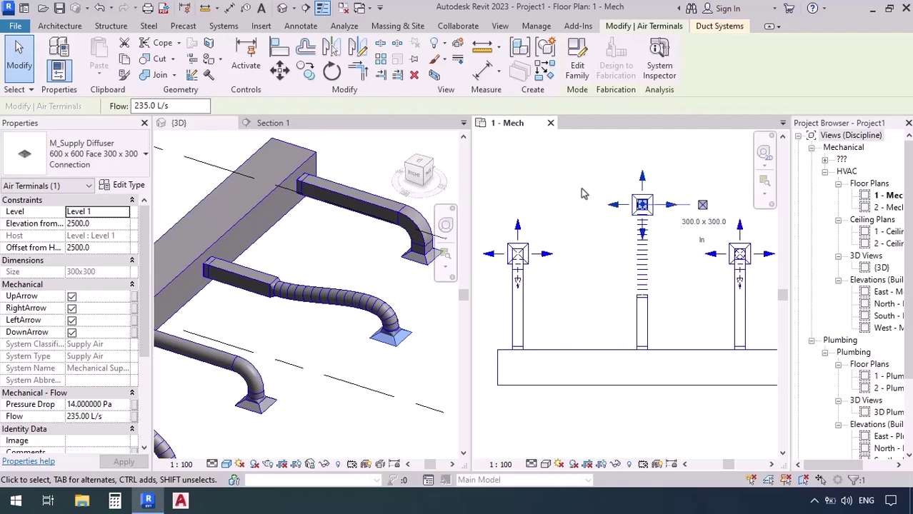
# Nudge the second branch's rectangular duct along the main duct toward the first branch, and return it nearly in line with its diffuser
pyautogui.click(646, 323)
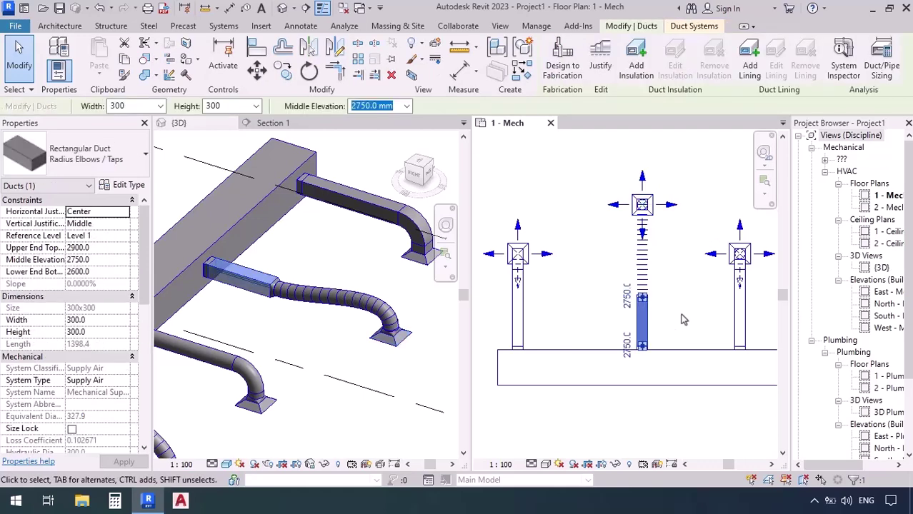
pyautogui.press('Left')
pyautogui.press('Left')
pyautogui.press('Left')
pyautogui.press('Left')
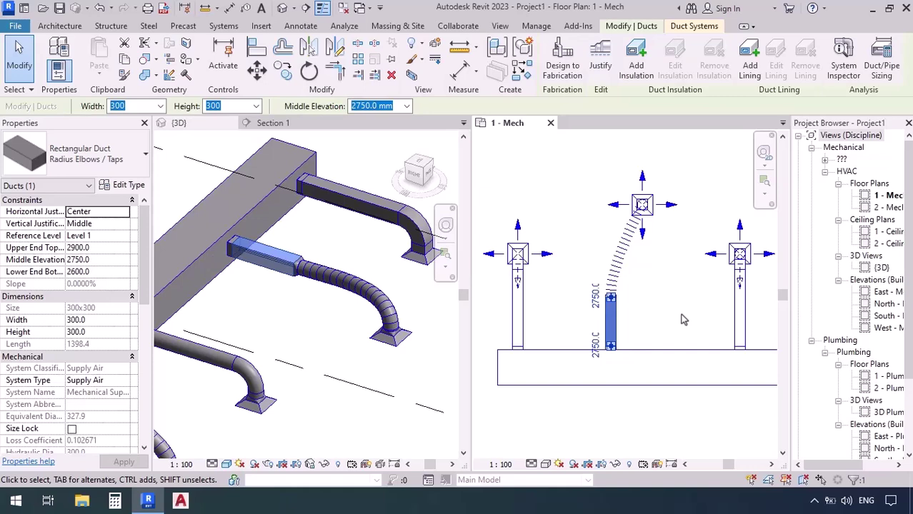
pyautogui.press('Right')
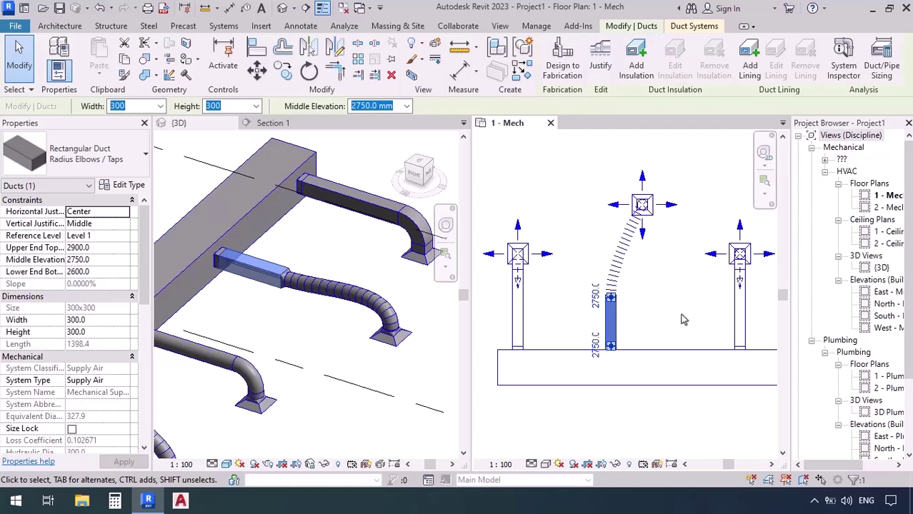
pyautogui.press('Right')
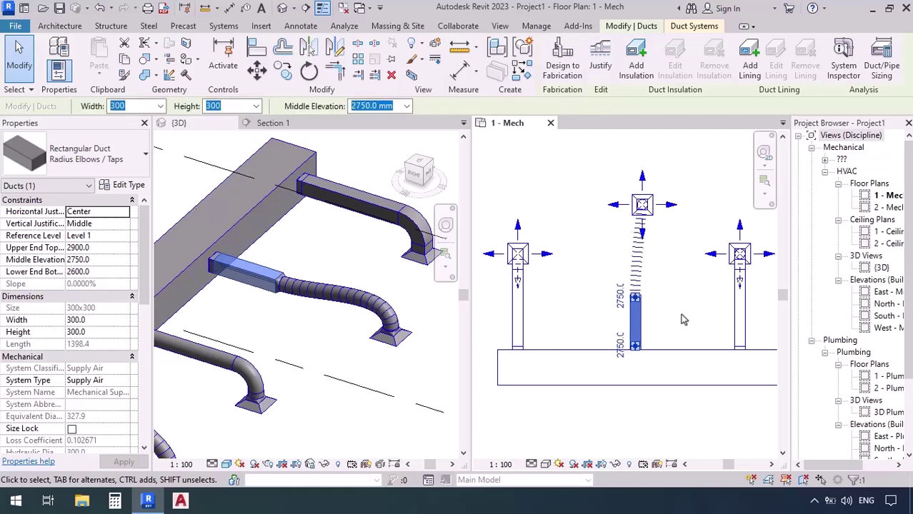
pyautogui.scroll(-3, 527, 299)
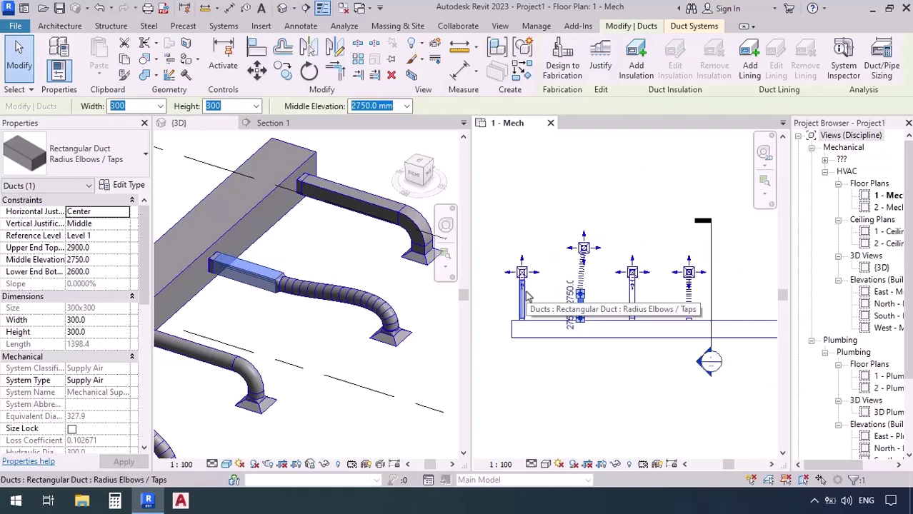
# Place a fifth M_Supply Diffuser, 600 x 600 Face 300 x 300 Connection, in the plan beyond the section line, aligned with the fourth diffuser
pyautogui.scroll(-2, 527, 299)
pyautogui.moveTo(752, 362); pyautogui.dragTo(621, 289, button='middle')
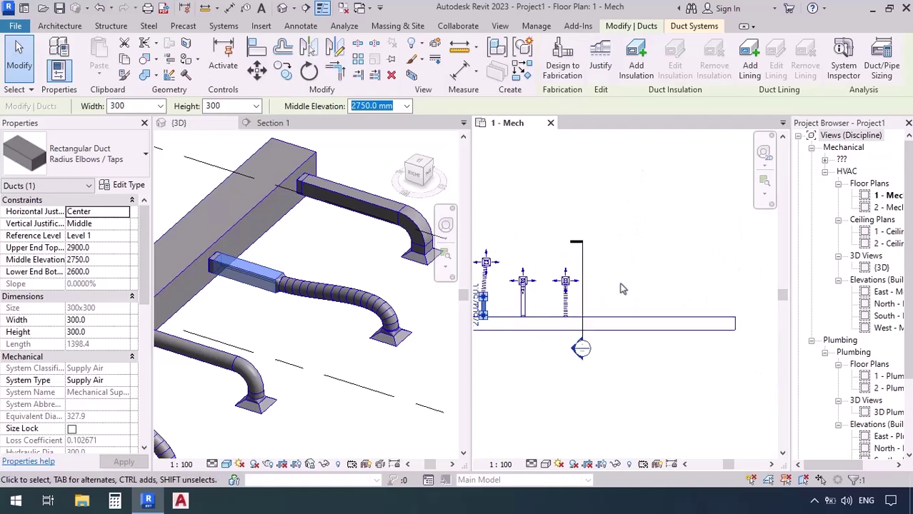
pyautogui.click(622, 287)
pyautogui.scroll(-2, 323, 168)
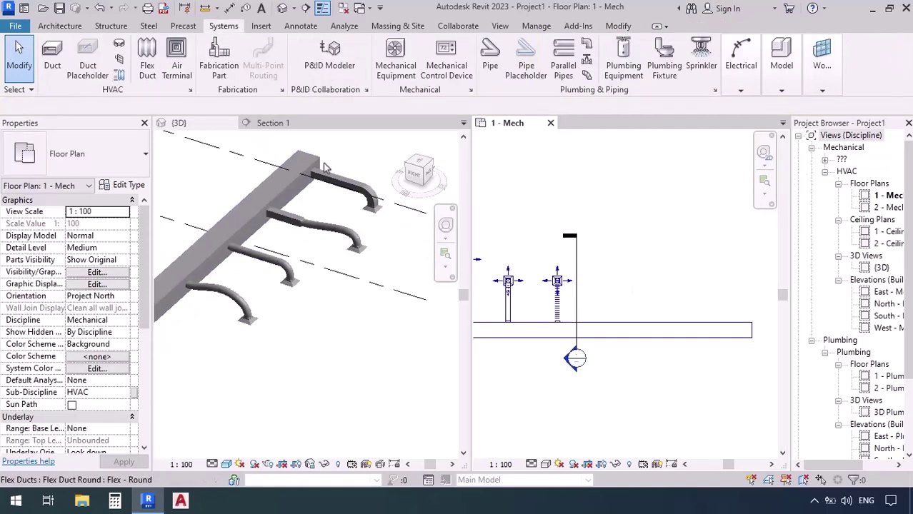
pyautogui.scroll(2, 177, 285)
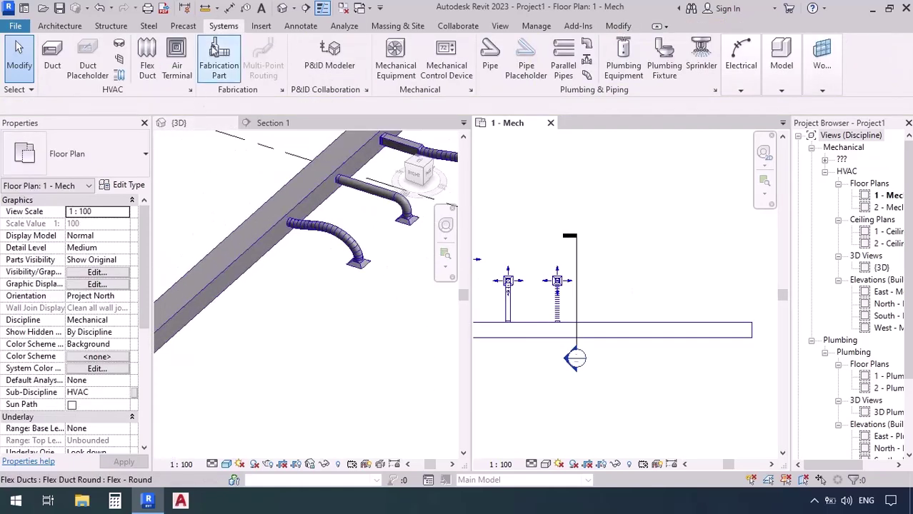
pyautogui.click(176, 57)
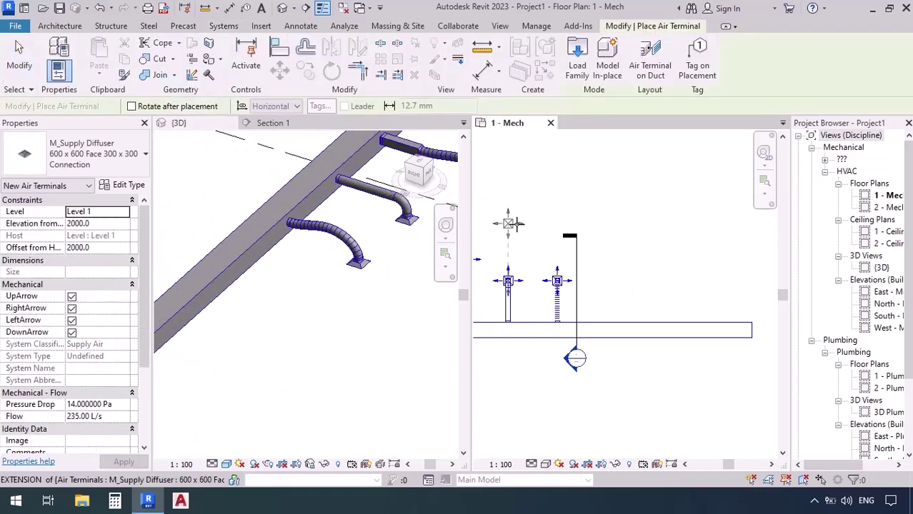
pyautogui.click(621, 281)
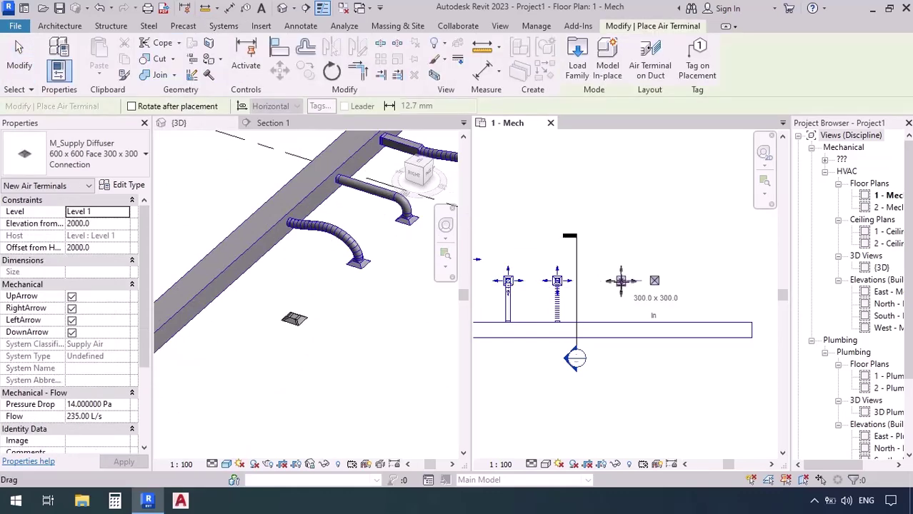
# Draw a 300 x 300 rectangular duct, Radius Elbows / Taps, at 2750 mm elevation from the main duct to the fifth diffuser
pyautogui.click(224, 27)
pyautogui.press('d')
pyautogui.press('t')
pyautogui.click(87, 156)
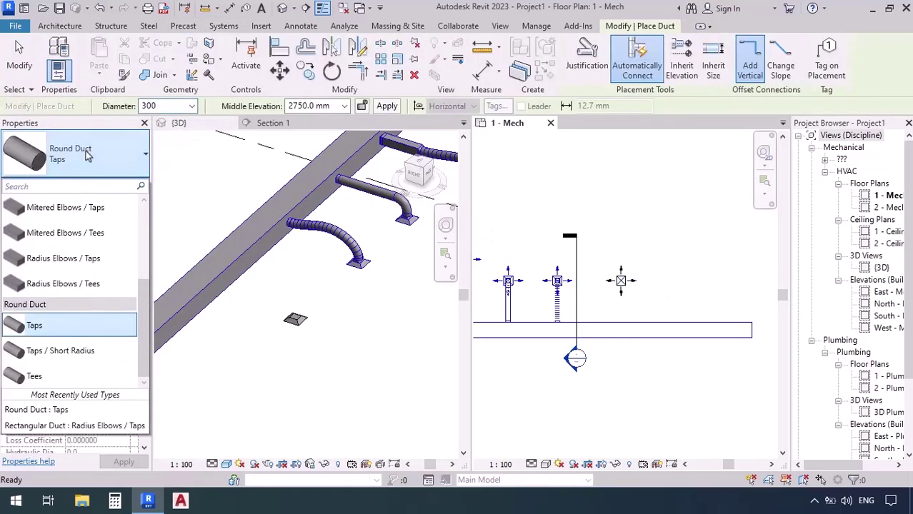
pyautogui.click(63, 258)
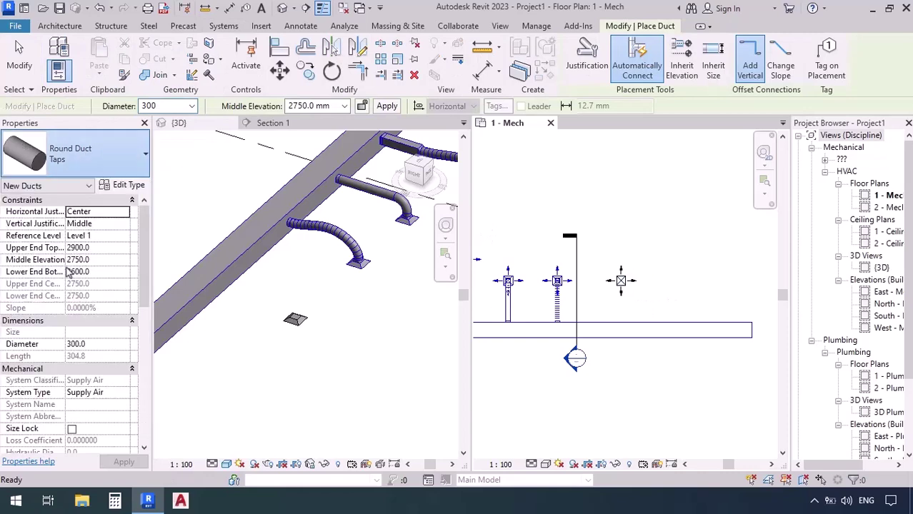
pyautogui.scroll(3, 586, 357)
pyautogui.click(587, 359)
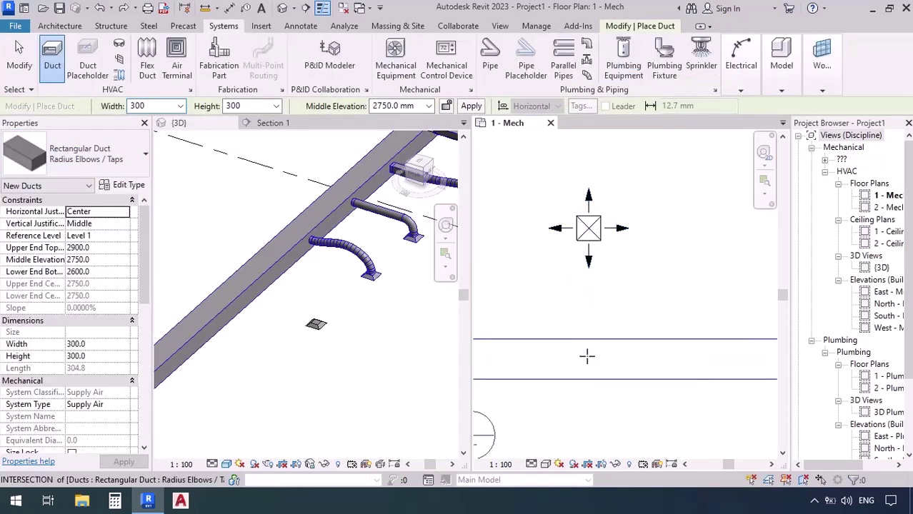
pyautogui.click(588, 227)
pyautogui.click(290, 391)
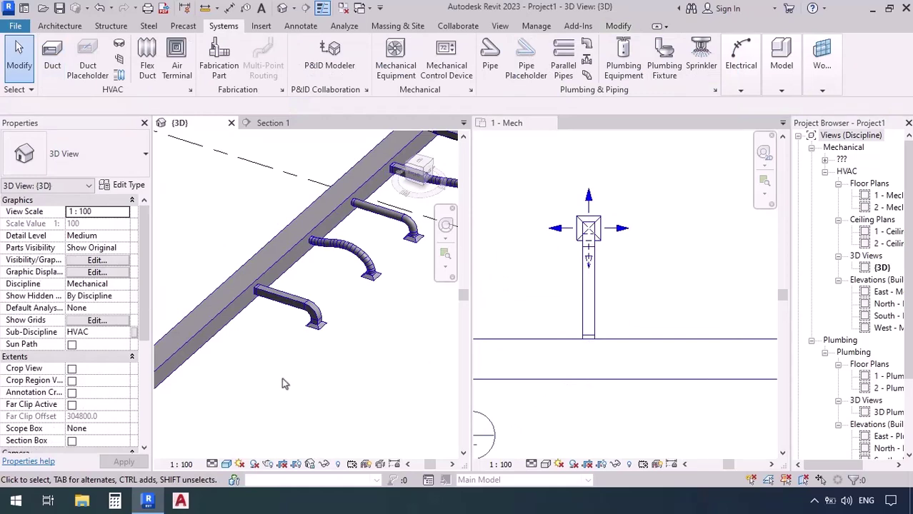
# Try converting the fifth diffuser's rigid connection to round flex duct with a 1828.8 mm maximum length, and undo the conversion
pyautogui.scroll(5, 260, 323)
pyautogui.moveTo(341, 398); pyautogui.dragTo(383, 444, button='middle')
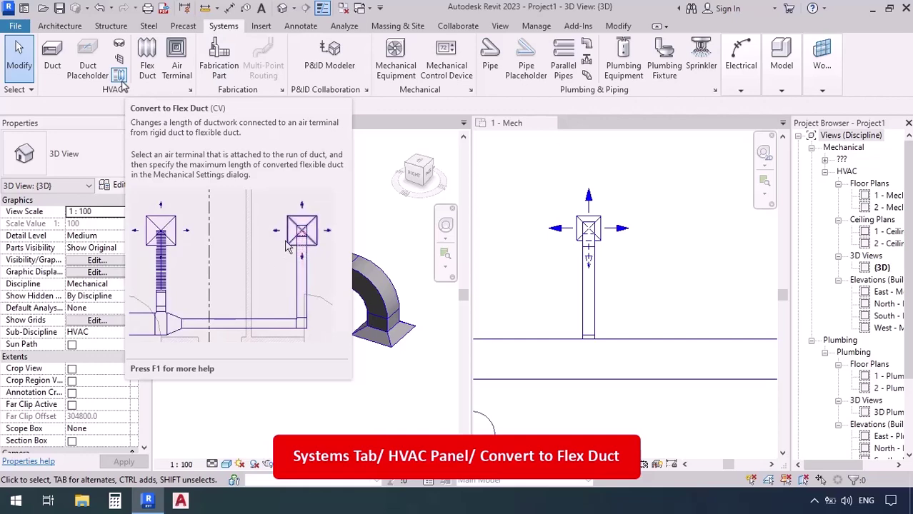
pyautogui.click(120, 80)
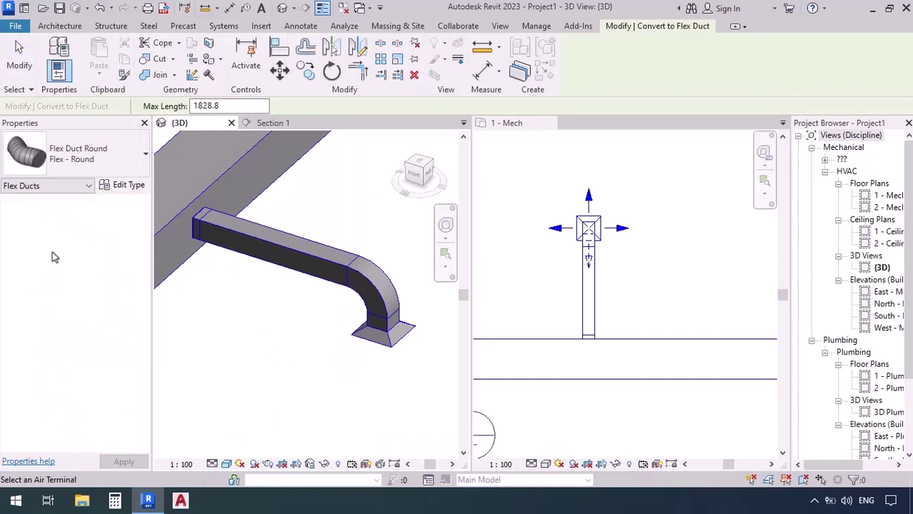
pyautogui.click(102, 157)
pyautogui.click(102, 158)
pyautogui.click(372, 349)
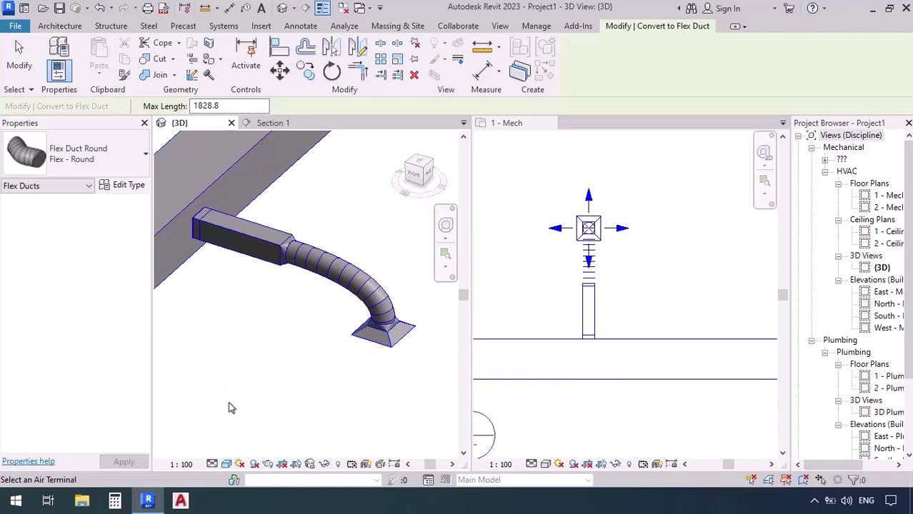
pyautogui.press('Escape')
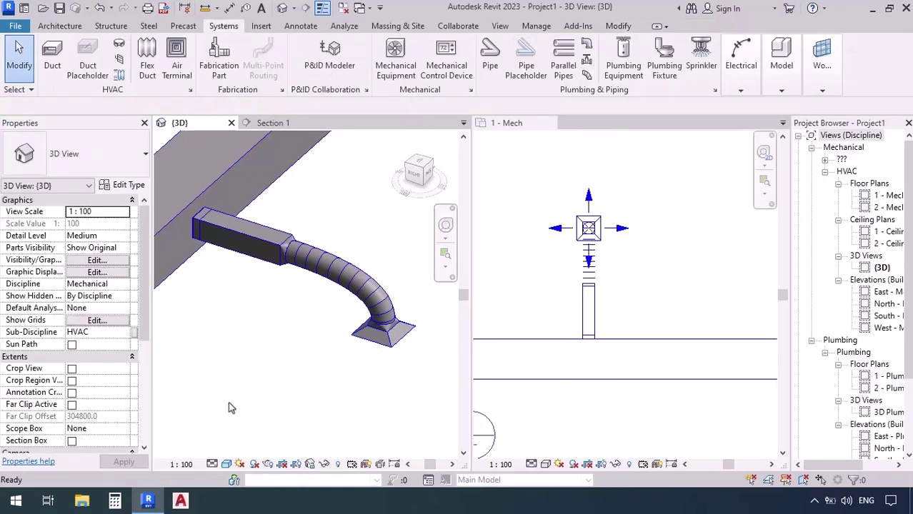
pyautogui.hotkey('ctrl', 'z')
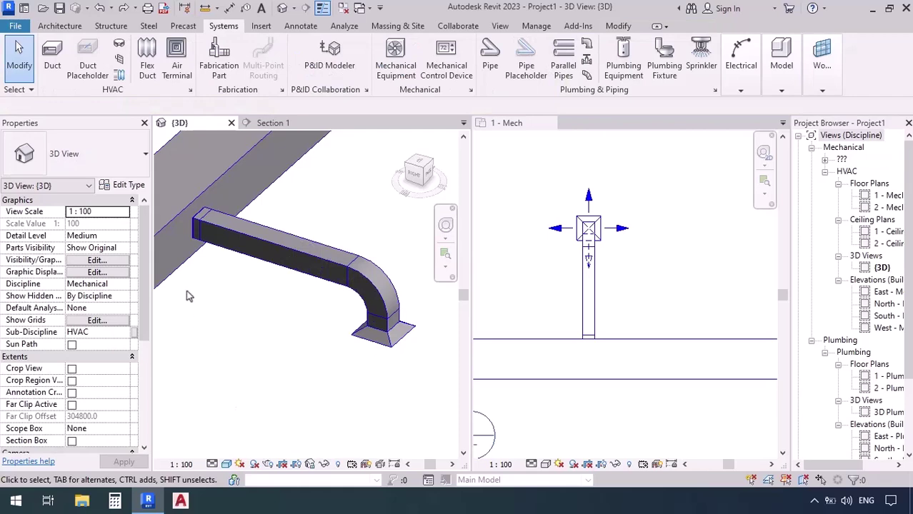
# Convert the fifth diffuser's rigid connection to Flex - Round duct with a maximum length of 1900 mm
pyautogui.click(119, 75)
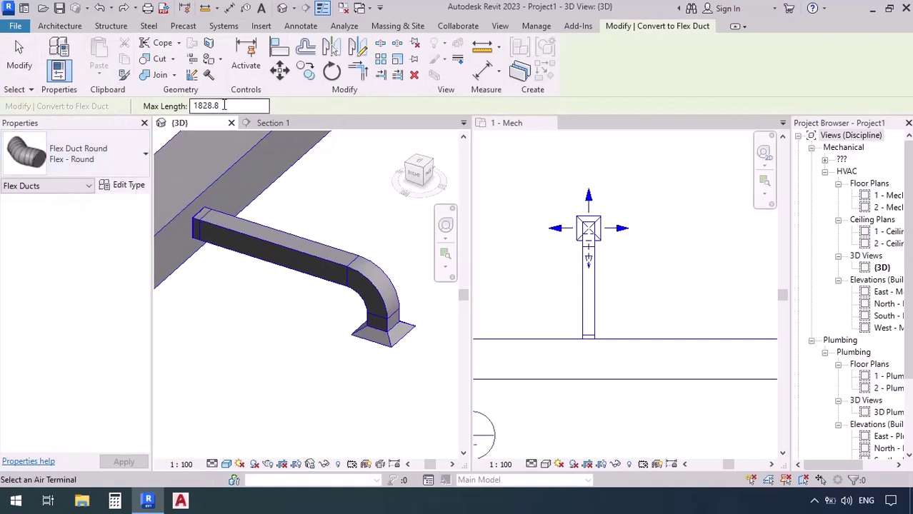
pyautogui.click(383, 354)
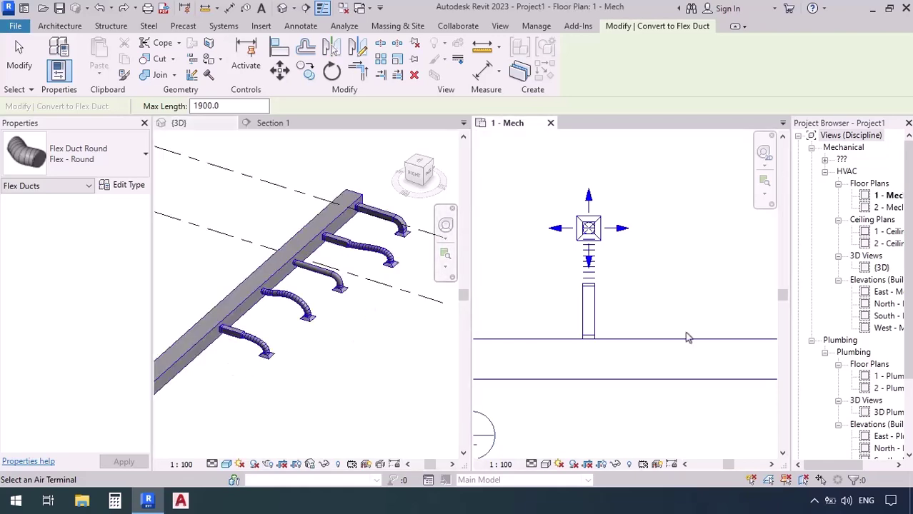
# Place a sixth 600 x 600 supply diffuser in the plan beyond the fifth, aligned with it, and show it in the 3D view
pyautogui.click(222, 26)
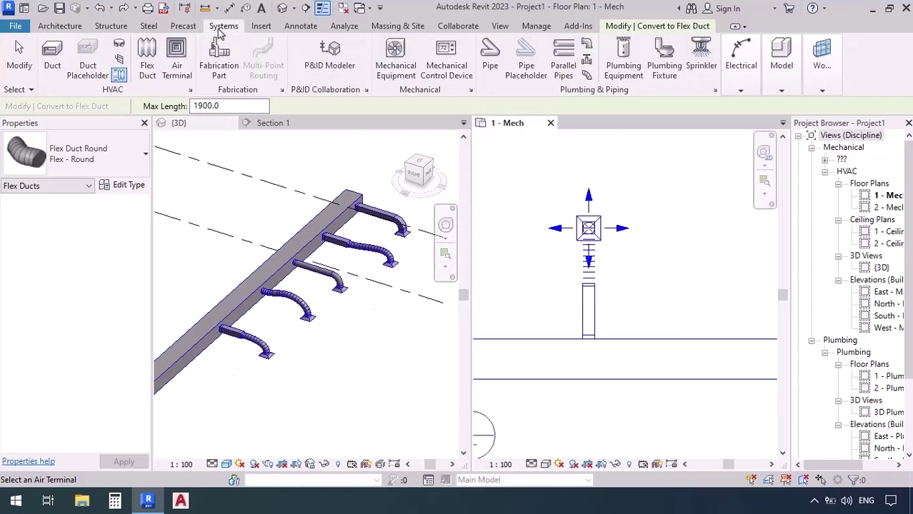
pyautogui.click(176, 58)
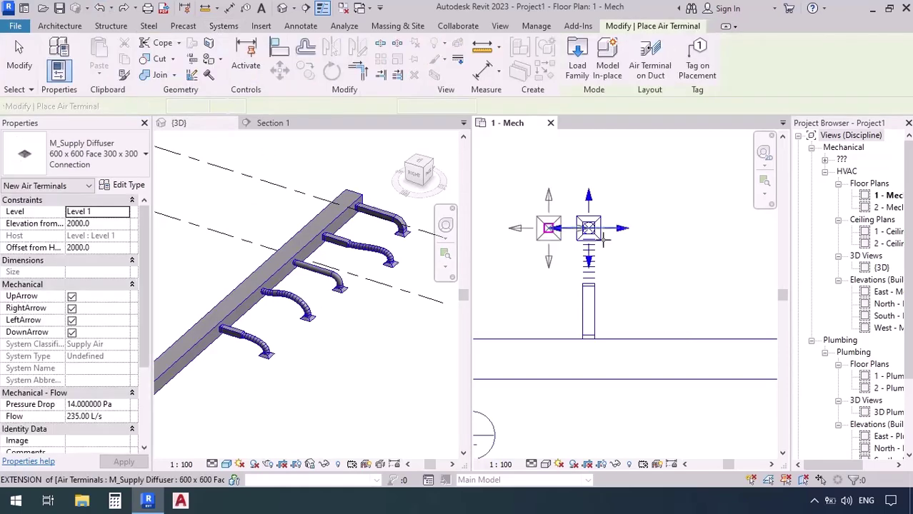
pyautogui.moveTo(637, 253); pyautogui.dragTo(537, 235, button='middle')
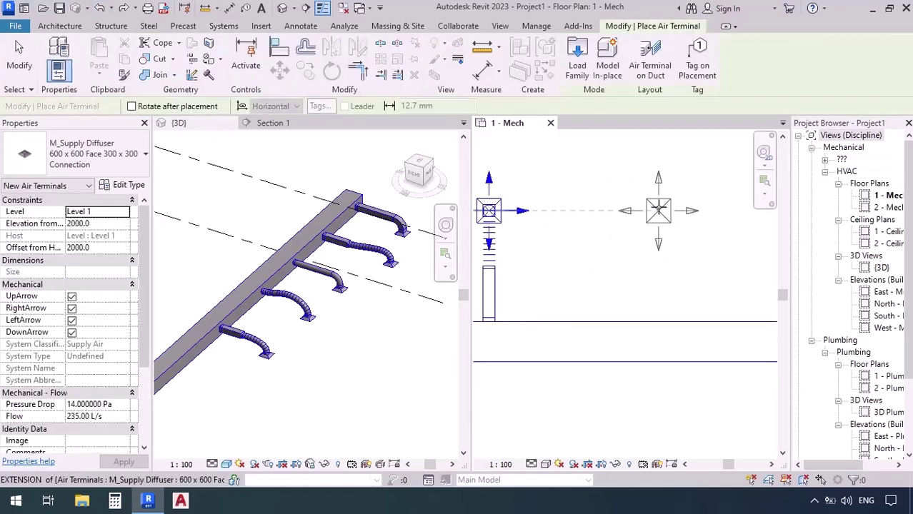
pyautogui.click(659, 209)
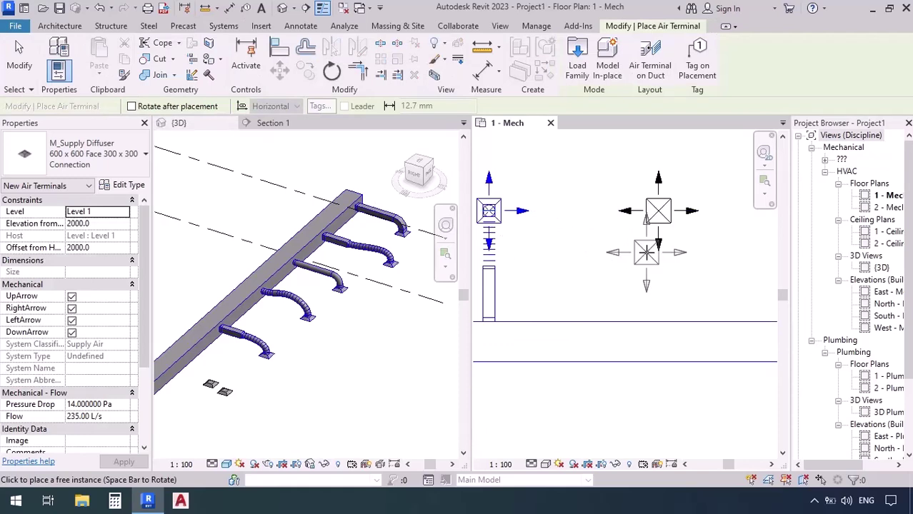
pyautogui.press('Escape')
pyautogui.press('Escape')
pyautogui.scroll(-2, 207, 378)
pyautogui.click(205, 380)
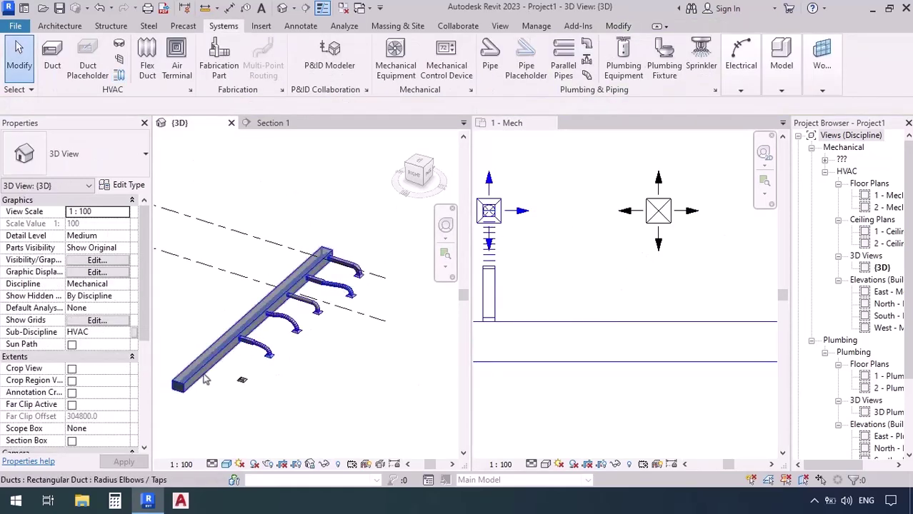
pyautogui.scroll(5, 254, 313)
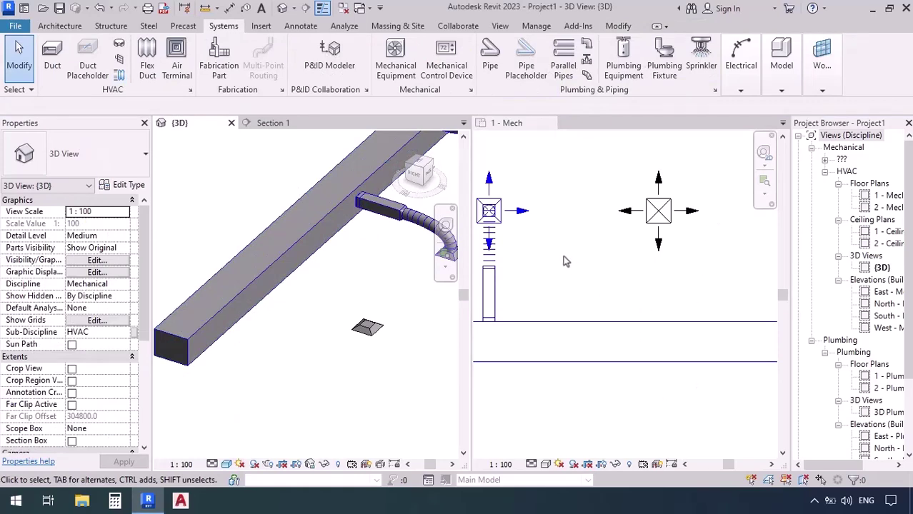
# Try linking the sixth diffuser to the main duct with Connect Into, and undo the generated branch
pyautogui.click(657, 231)
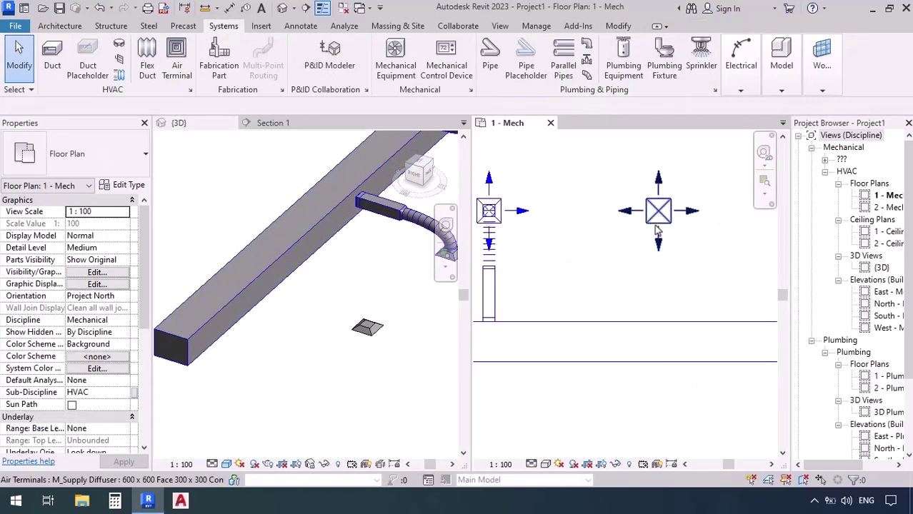
pyautogui.click(657, 231)
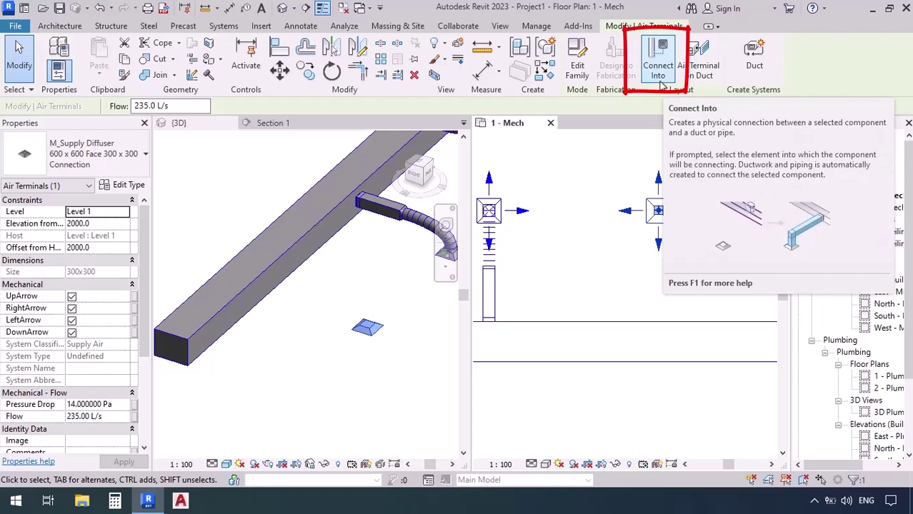
pyautogui.click(663, 85)
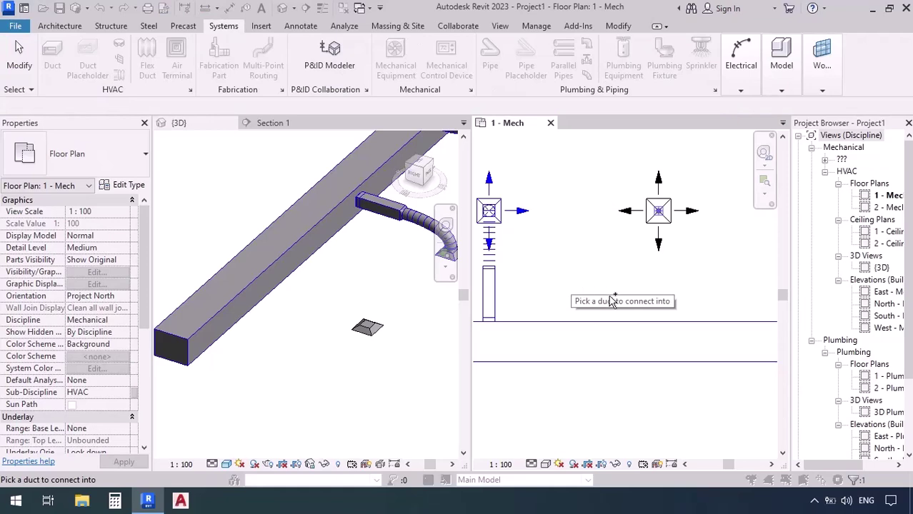
pyautogui.click(646, 320)
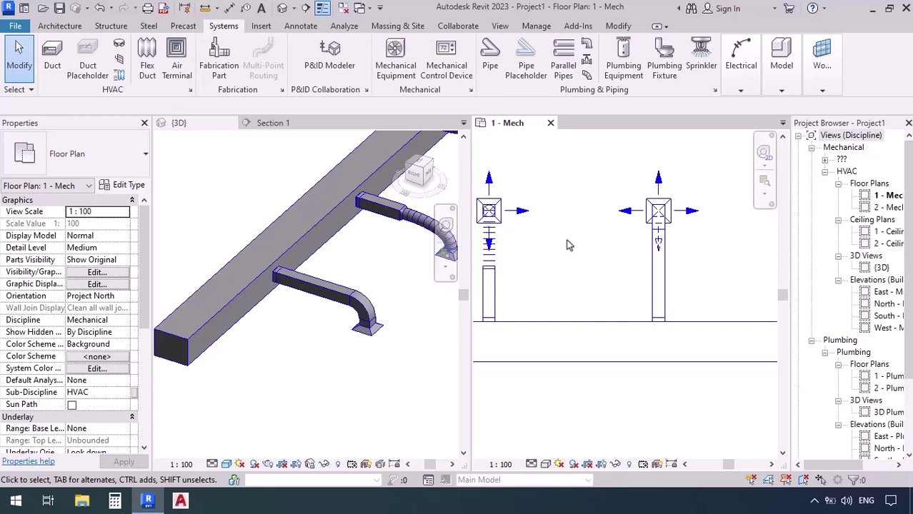
pyautogui.hotkey('ctrl', 'z')
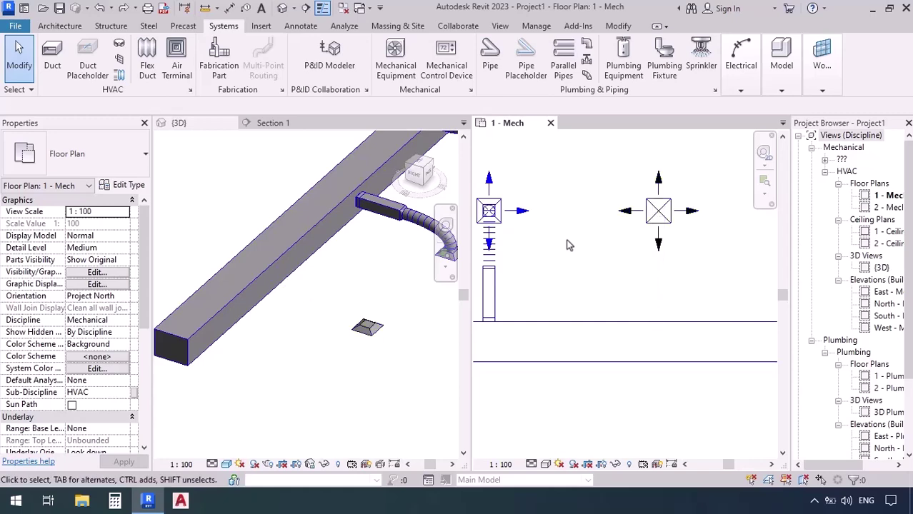
# Repeat Connect Into from the sixth diffuser to the main duct, and remove the resulting branch again
pyautogui.click(636, 221)
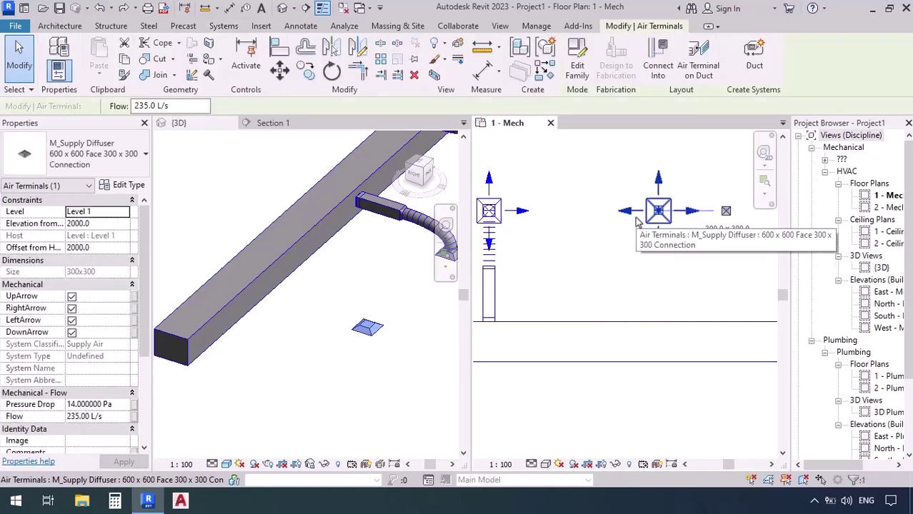
pyautogui.press('Escape')
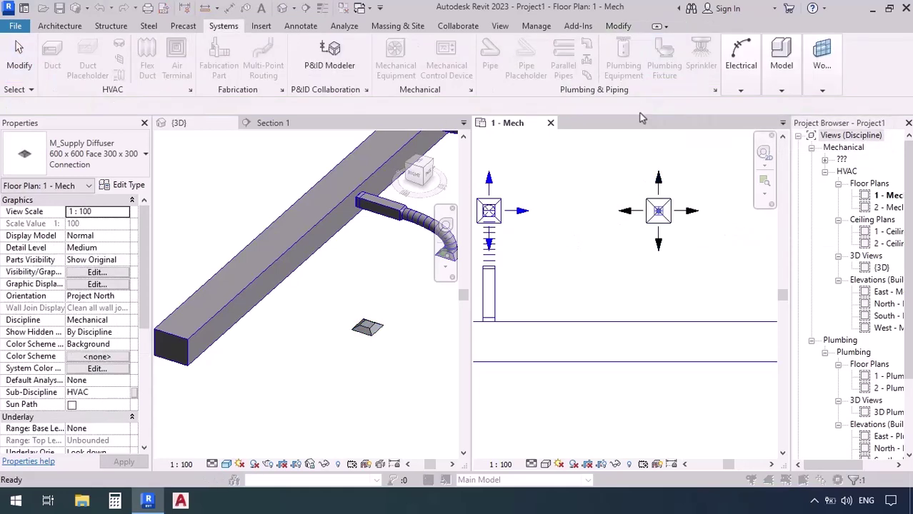
pyautogui.hotkey('ctrl', 'y')
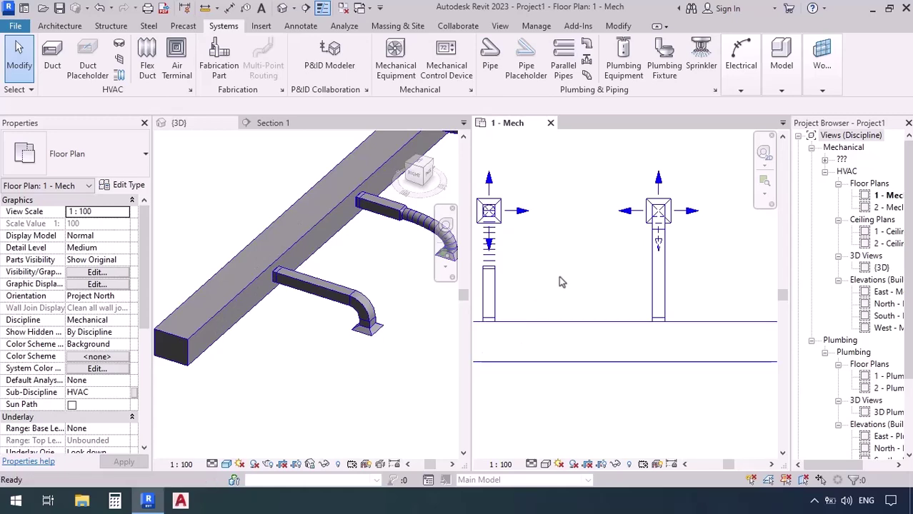
pyautogui.press('Delete')
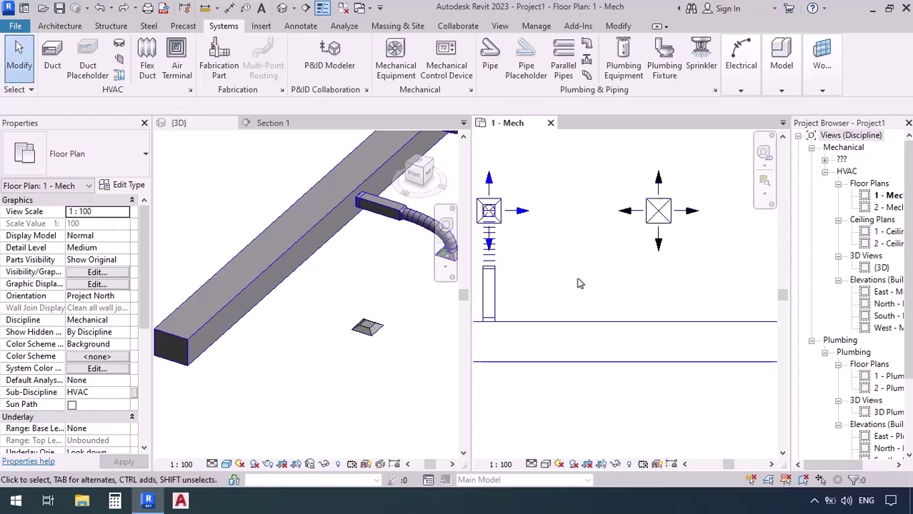
# Change the main rectangular duct's type to Mitered Elbows / Tees
pyautogui.click(641, 330)
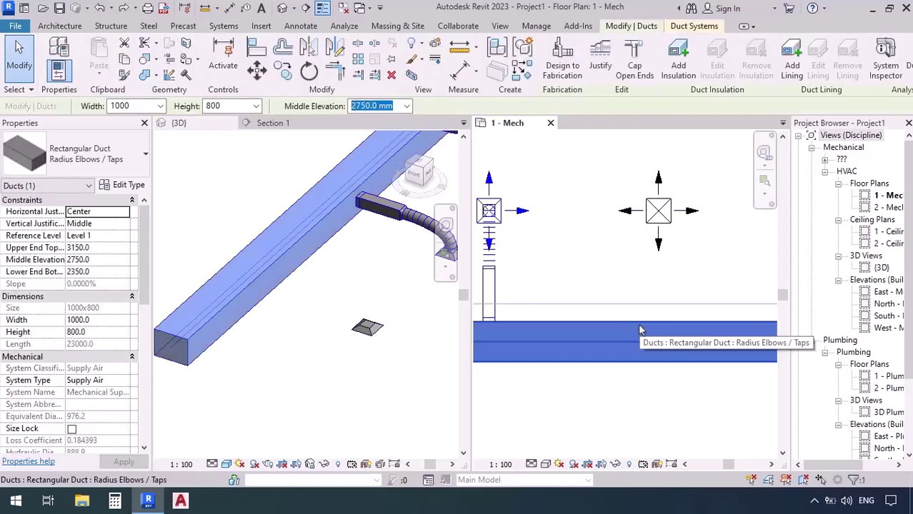
pyautogui.click(92, 169)
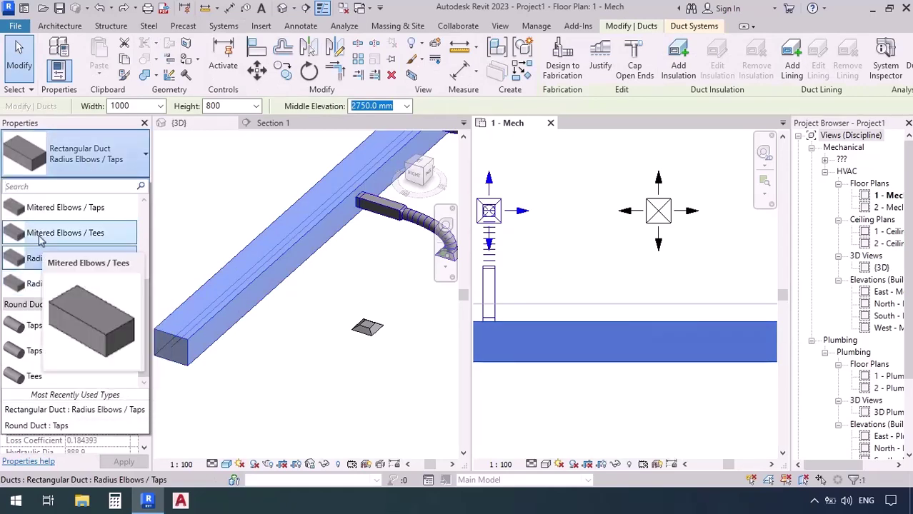
pyautogui.click(65, 233)
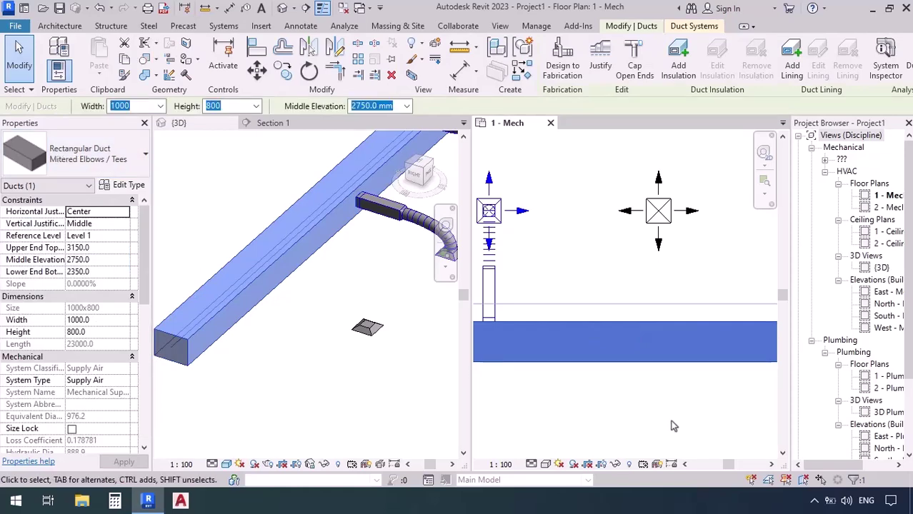
pyautogui.press('Escape')
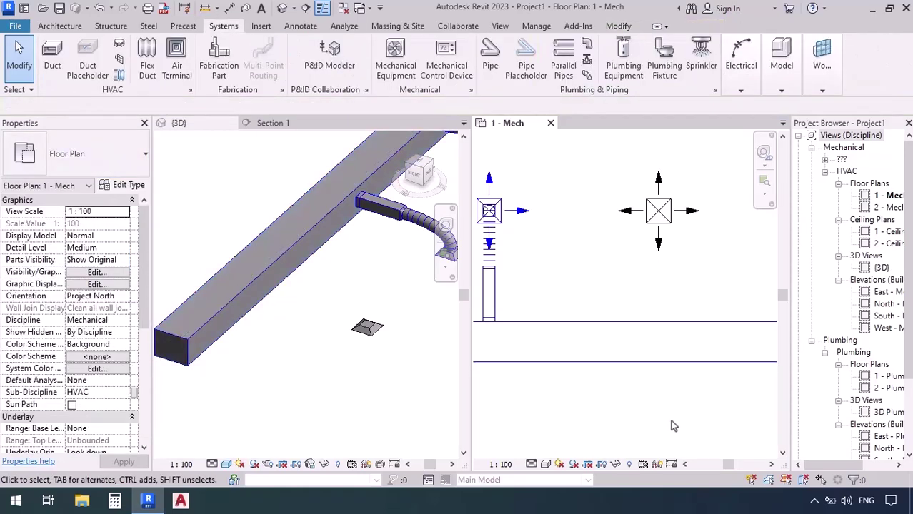
# Try Connect Into from the sixth diffuser to the Mitered Elbows / Tees main duct, examine the junction in 3D, and undo the branch
pyautogui.click(645, 225)
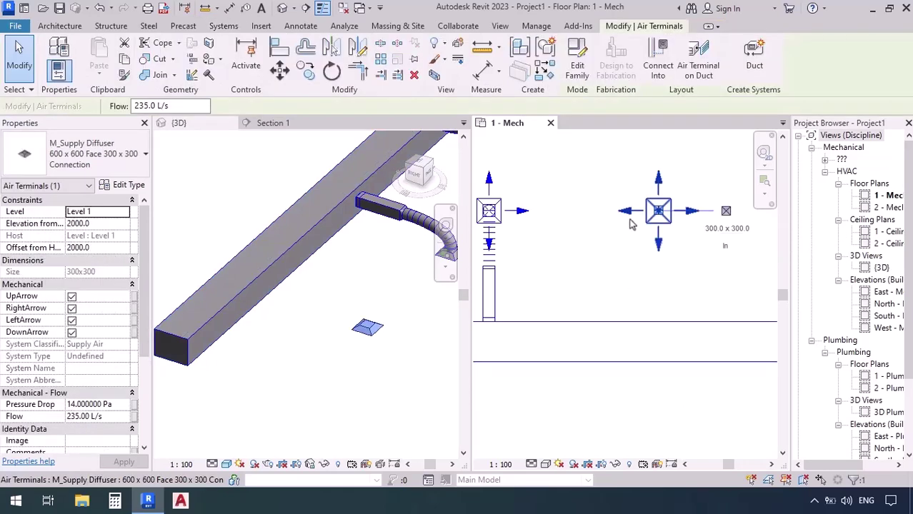
pyautogui.click(658, 75)
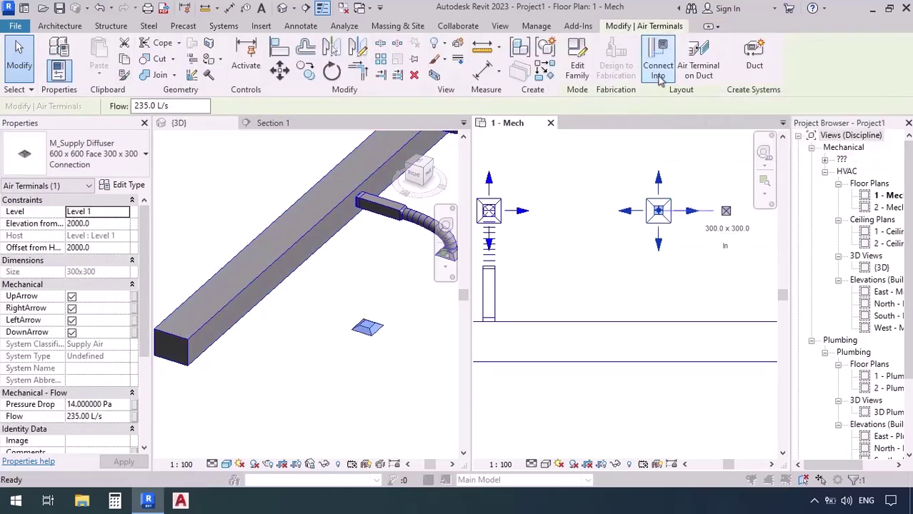
pyautogui.click(626, 321)
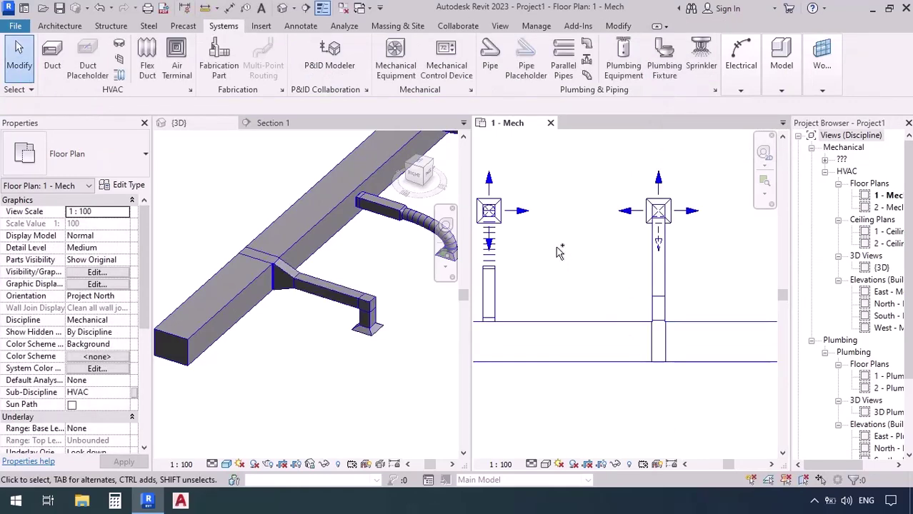
pyautogui.scroll(5, 398, 308)
pyautogui.scroll(-5, 344, 322)
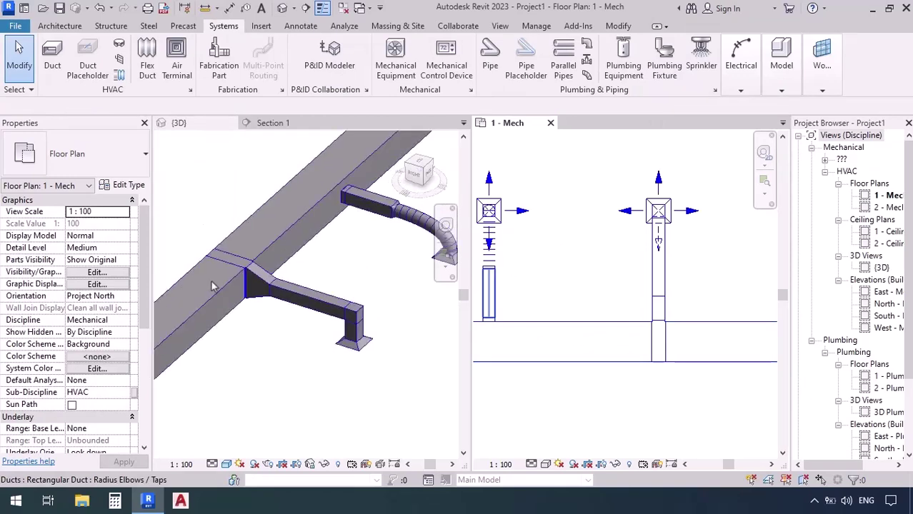
pyautogui.scroll(5, 211, 284)
pyautogui.scroll(3, 284, 265)
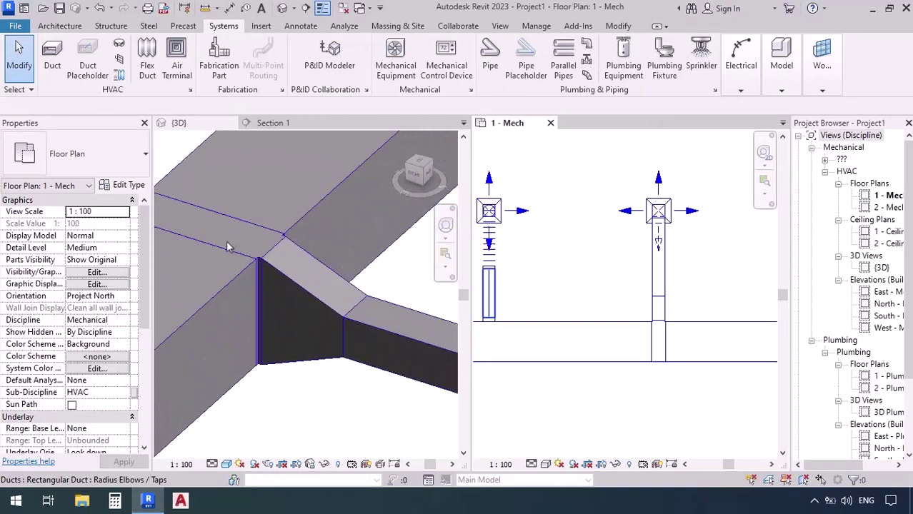
pyautogui.scroll(-2, 194, 241)
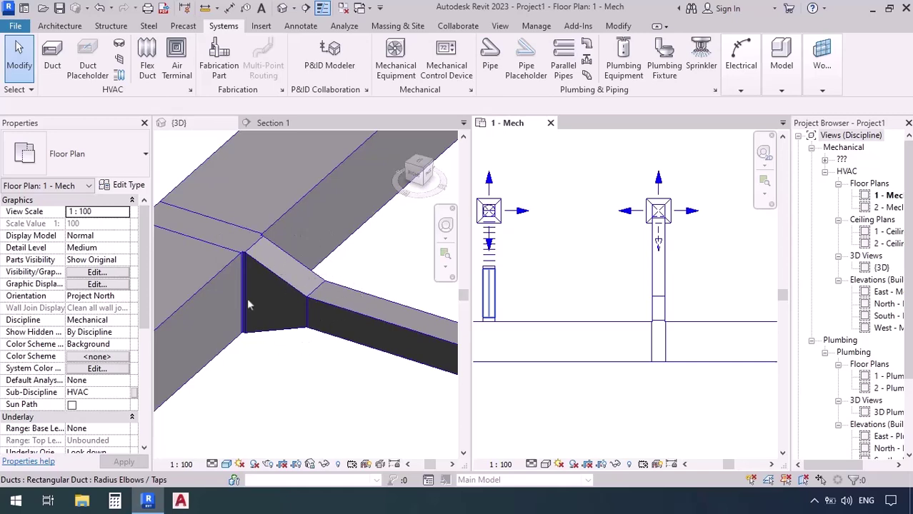
pyautogui.scroll(-3, 234, 263)
pyautogui.scroll(-2, 234, 263)
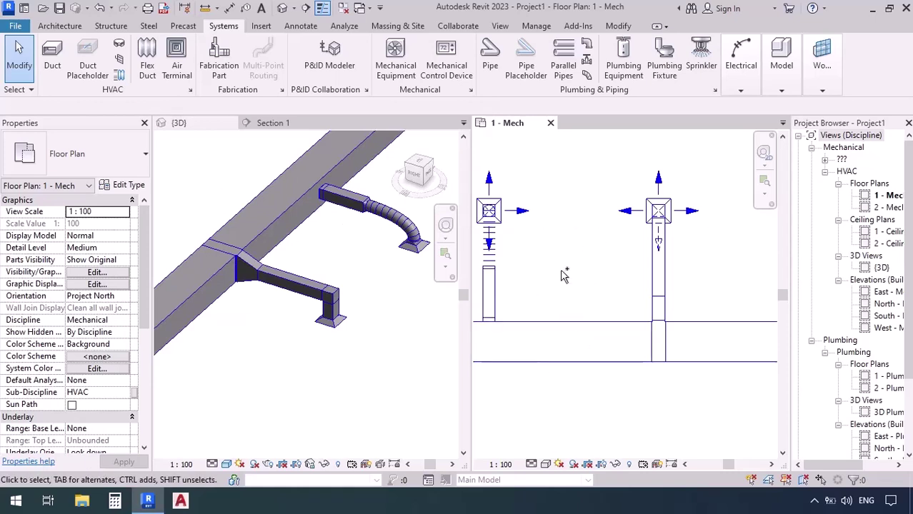
pyautogui.hotkey('ctrl', 'z')
# Change the main rectangular duct's type to Radius Elbows / Taps
pyautogui.click(612, 332)
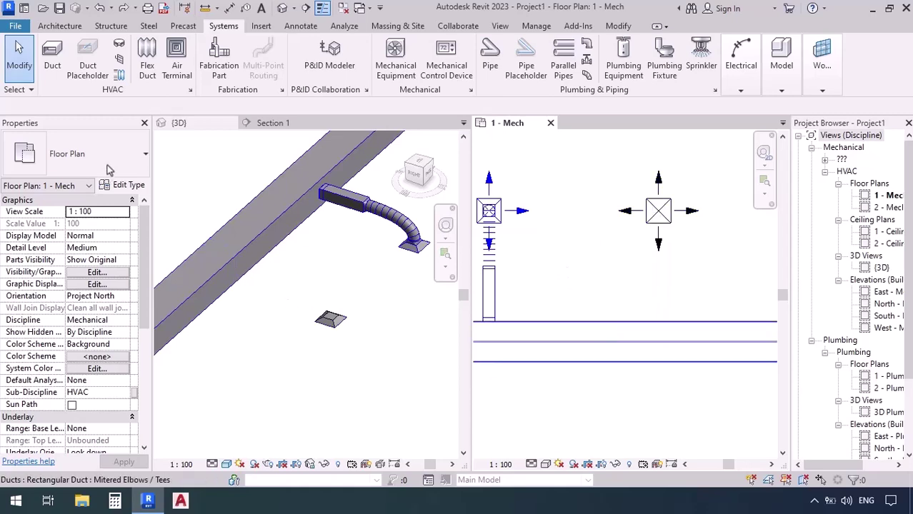
pyautogui.click(111, 164)
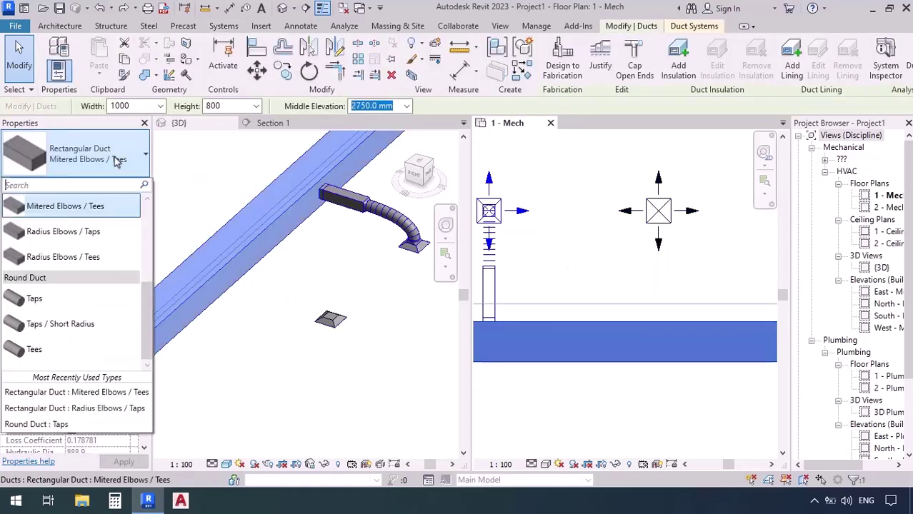
pyautogui.click(74, 233)
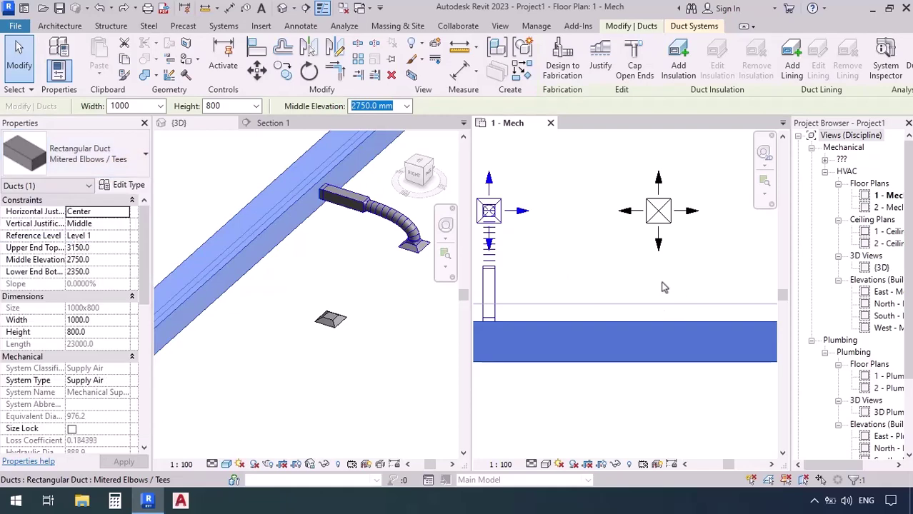
# Link the sixth diffuser to the main duct with Connect Into
pyautogui.click(656, 235)
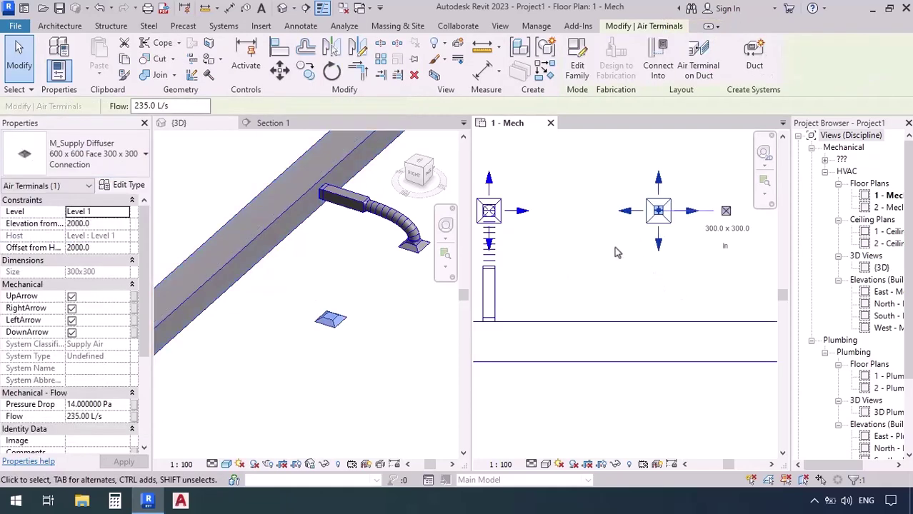
pyautogui.click(658, 57)
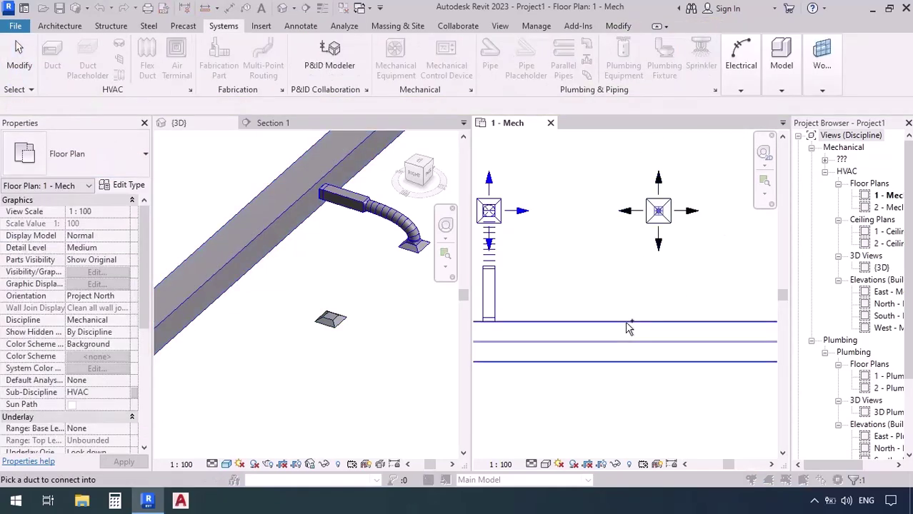
pyautogui.click(628, 323)
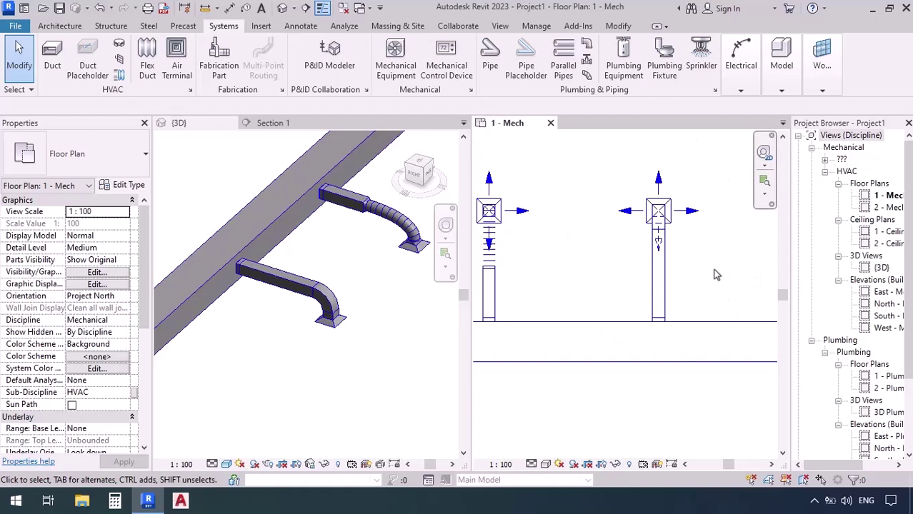
# Start placing another air terminal in the plan and open the type properties of the 600 x 600 supply diffuser
pyautogui.scroll(-5, 717, 275)
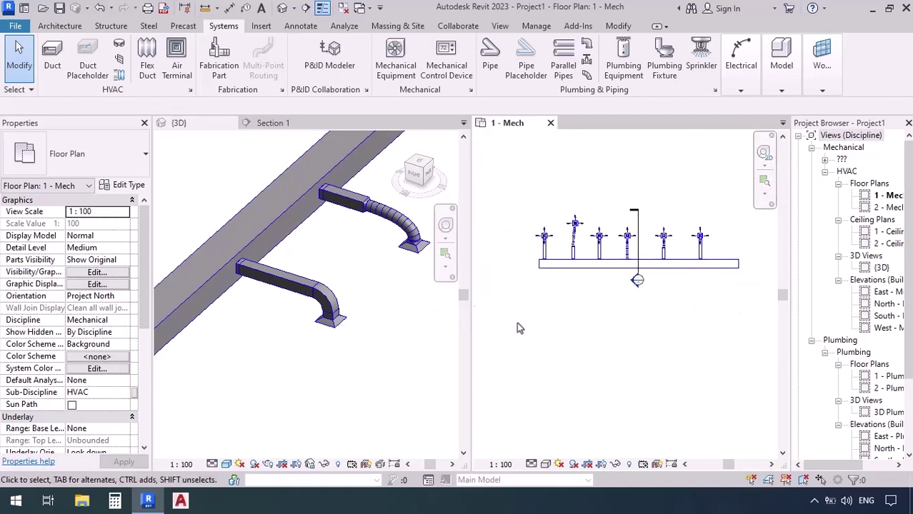
pyautogui.scroll(5, 552, 312)
pyautogui.moveTo(588, 298); pyautogui.dragTo(593, 317, button='middle')
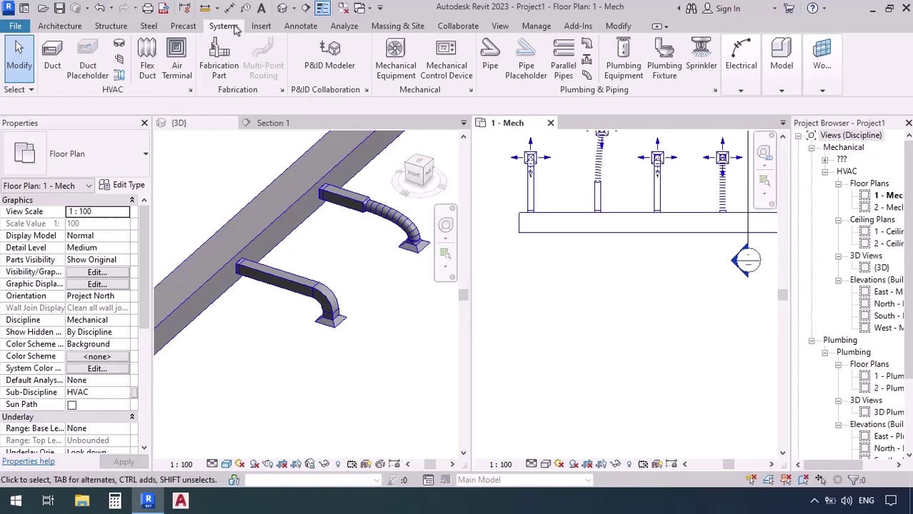
pyautogui.click(177, 57)
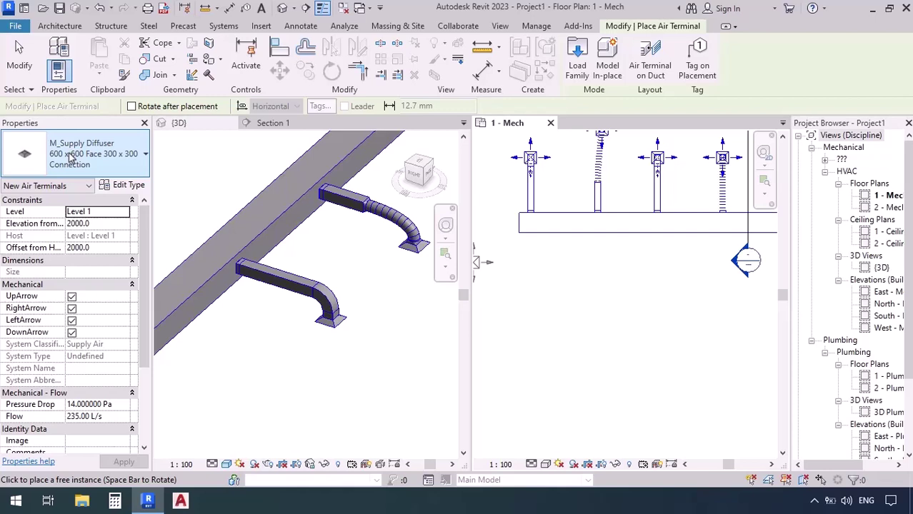
pyautogui.click(128, 186)
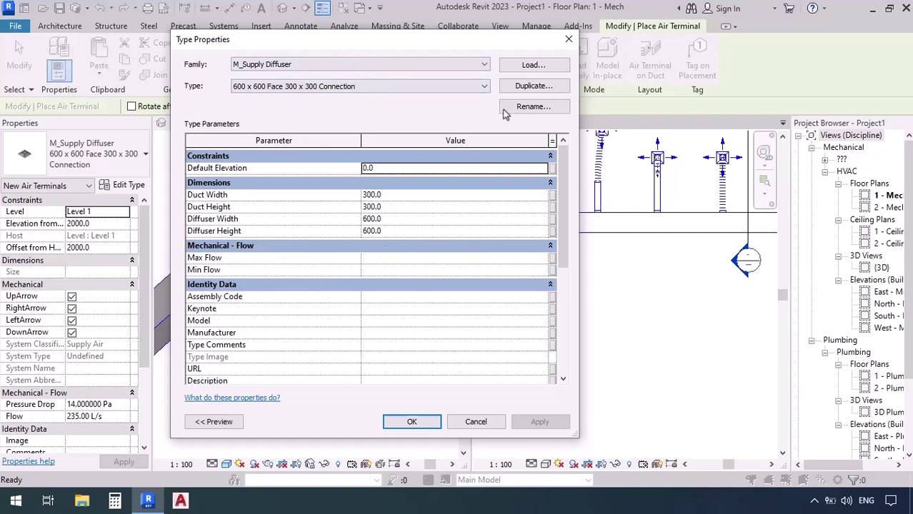
# Duplicate the diffuser type and name the copy 800 x 800 Face 500 x 500 Connection
pyautogui.click(533, 86)
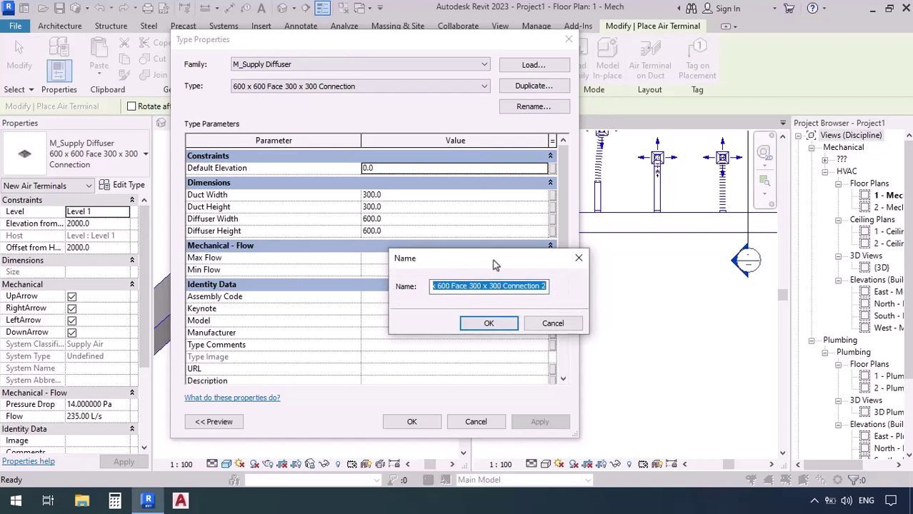
pyautogui.doubleClick(543, 286)
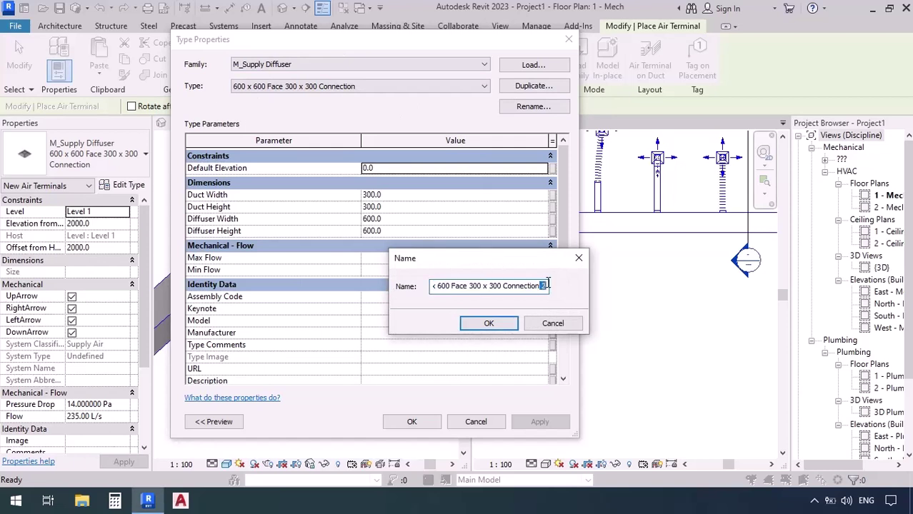
pyautogui.press('BackSpace')
pyautogui.click(473, 285)
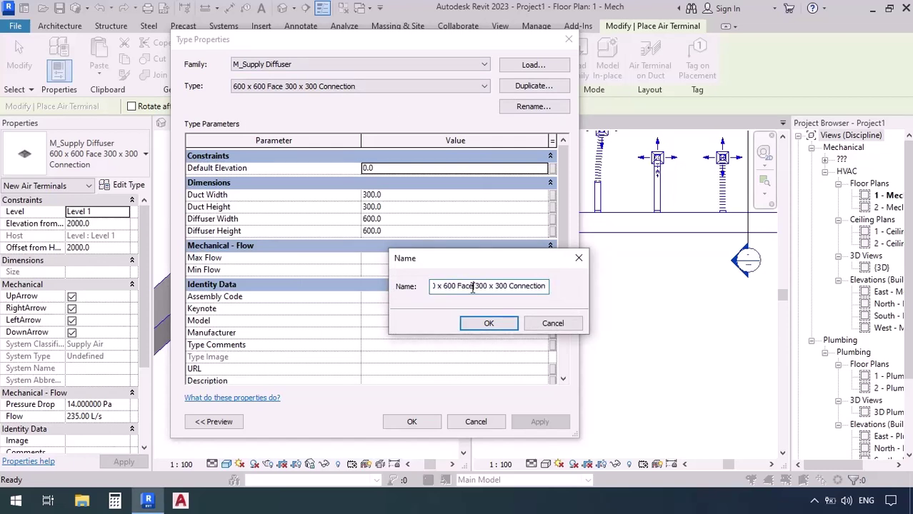
pyautogui.press('Home')
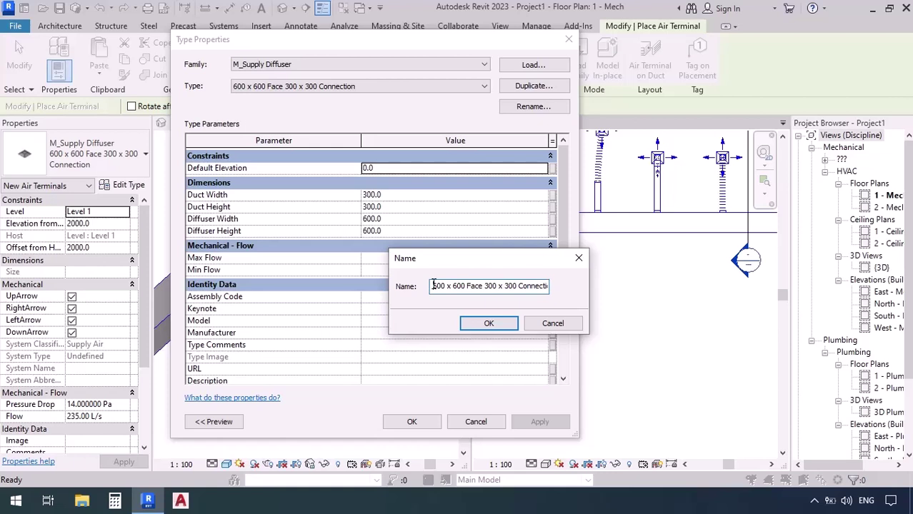
pyautogui.moveTo(432, 286); pyautogui.dragTo(438, 286)
pyautogui.write('8')
pyautogui.write('8')
pyautogui.write('5')
pyautogui.moveTo(505, 286); pyautogui.dragTo(509, 286)
pyautogui.write('5')
pyautogui.click(488, 323)
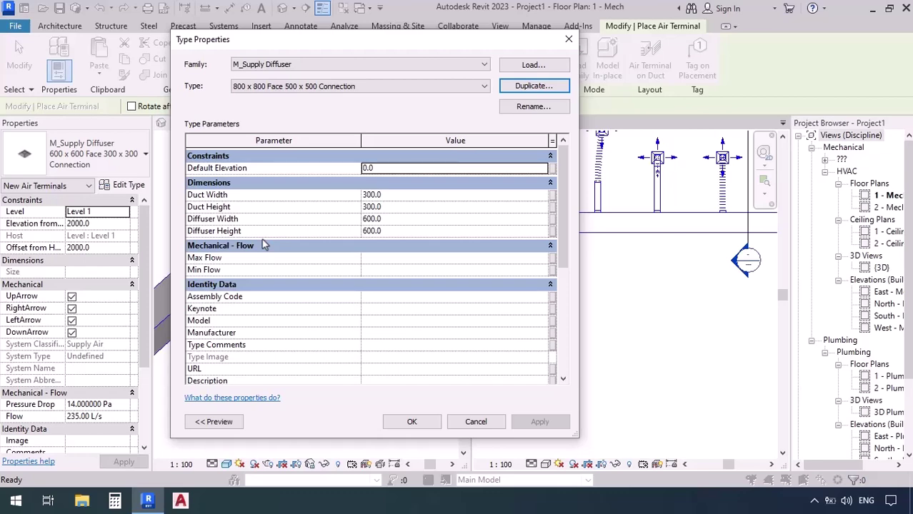
# Show the new diffuser type's preview and examine which dimension Duct Width controls
pyautogui.moveTo(282, 46); pyautogui.dragTo(435, 49)
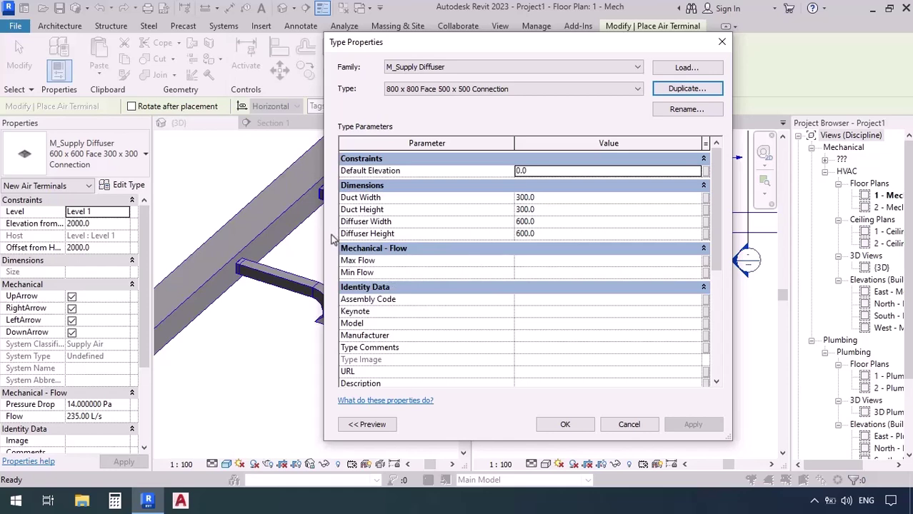
pyautogui.click(366, 426)
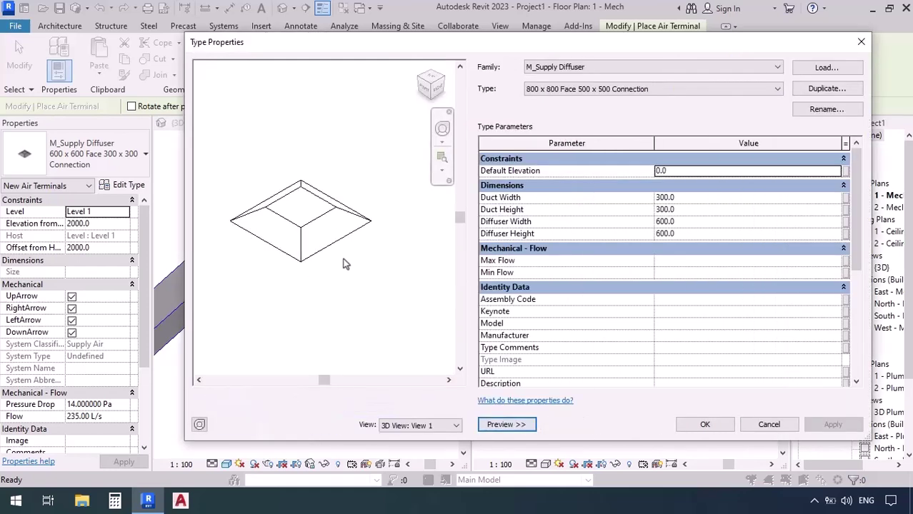
pyautogui.moveTo(296, 265); pyautogui.dragTo(333, 298, button='middle')
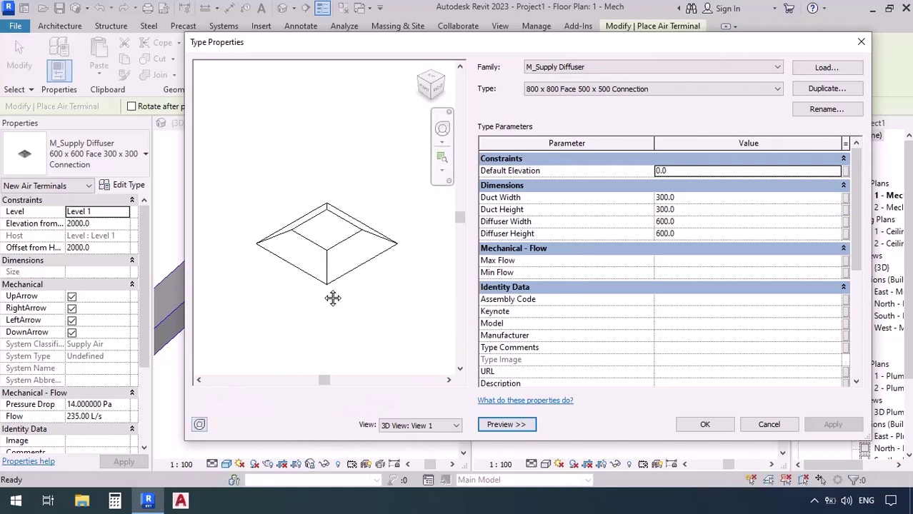
pyautogui.click(690, 199)
pyautogui.click(690, 199)
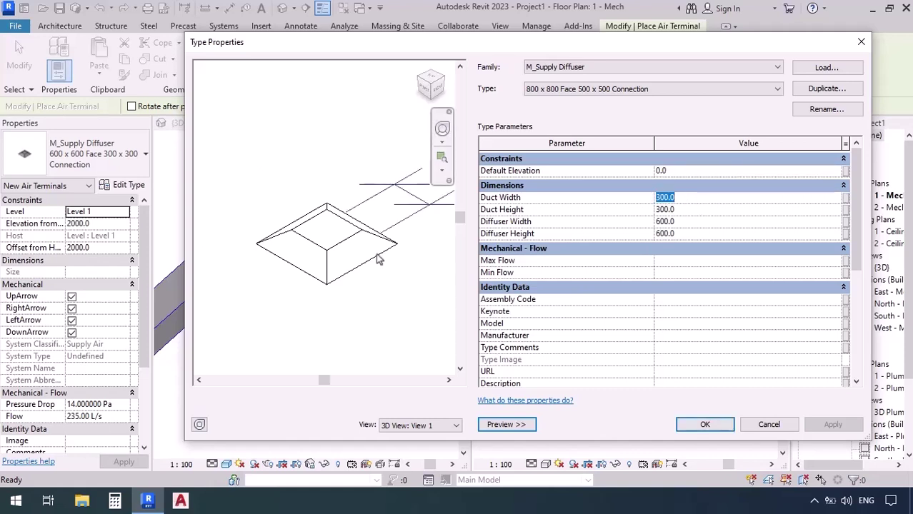
pyautogui.scroll(-2, 368, 222)
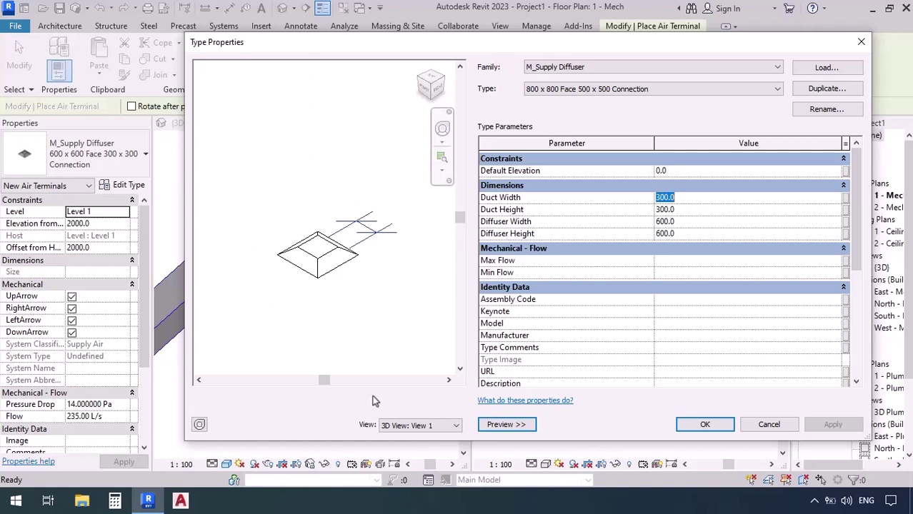
# Turn the diffuser type's 3D preview to a top view with the duct connection dimension pointing up
pyautogui.click(409, 427)
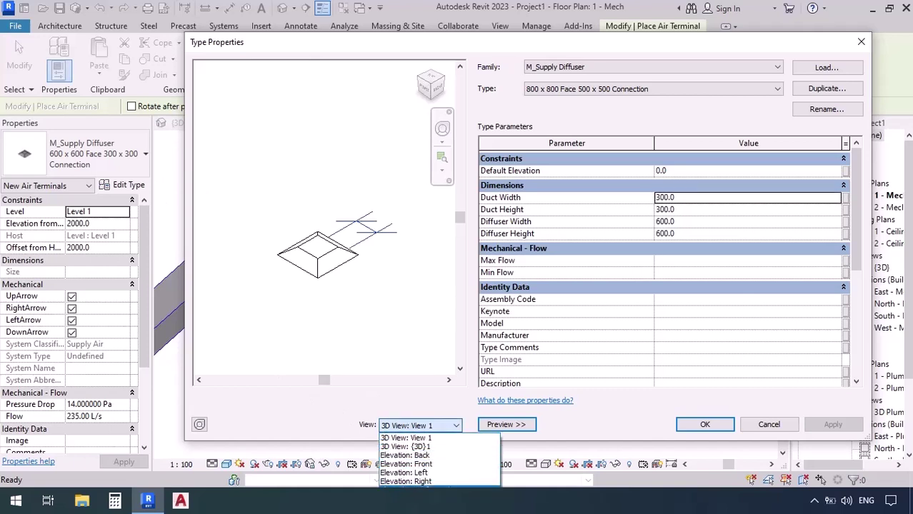
pyautogui.press('Return')
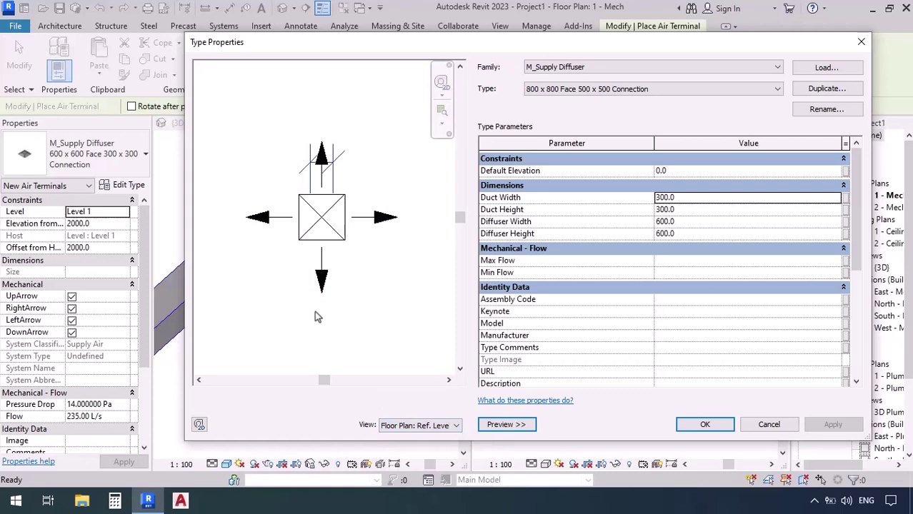
pyautogui.click(400, 425)
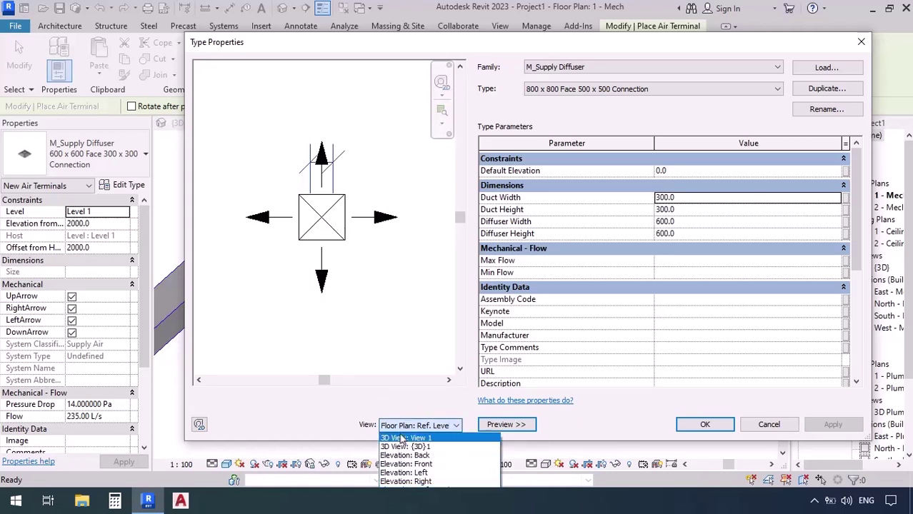
pyautogui.click(402, 439)
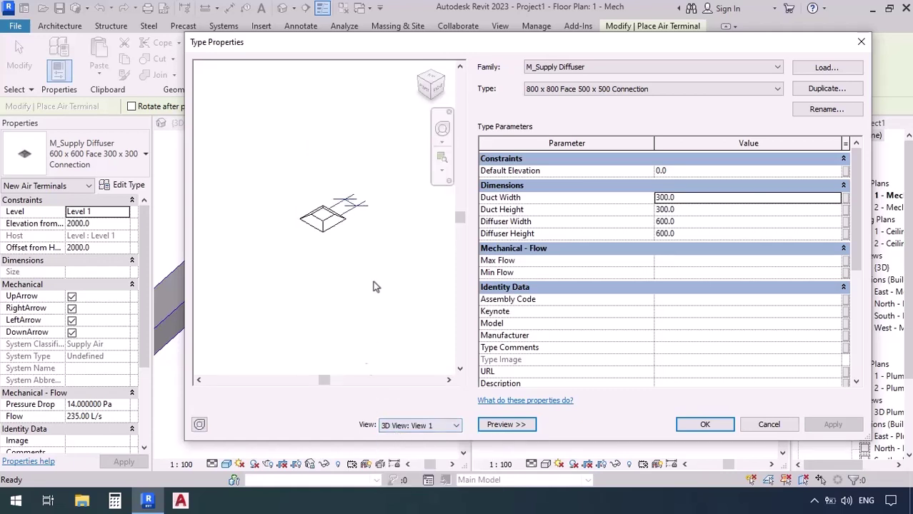
pyautogui.click(430, 80)
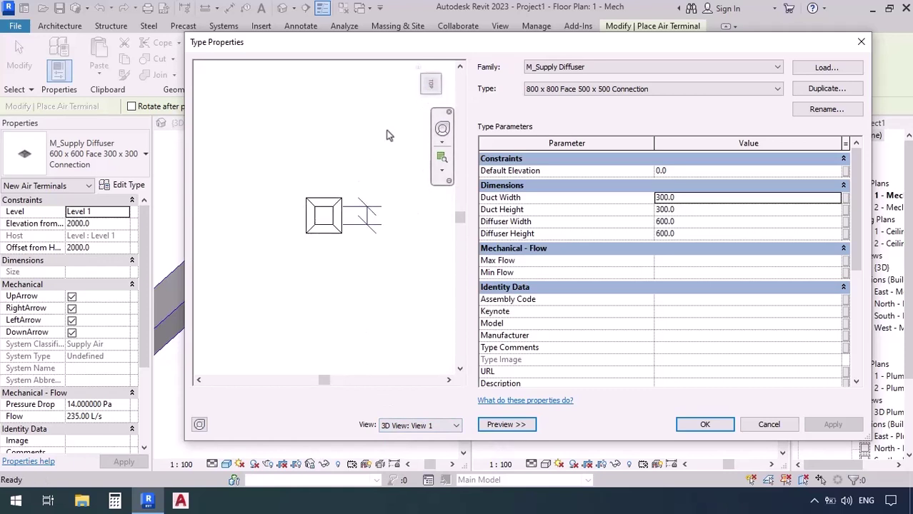
pyautogui.click(444, 69)
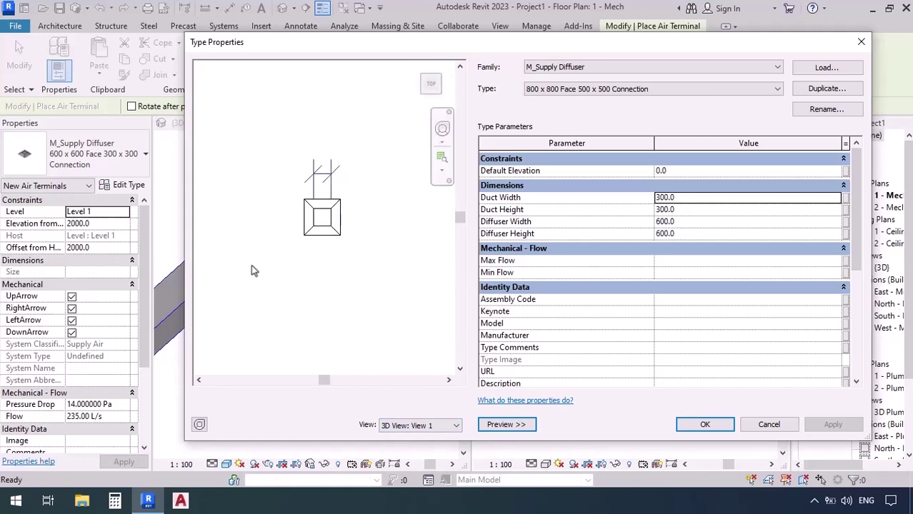
pyautogui.scroll(3, 311, 191)
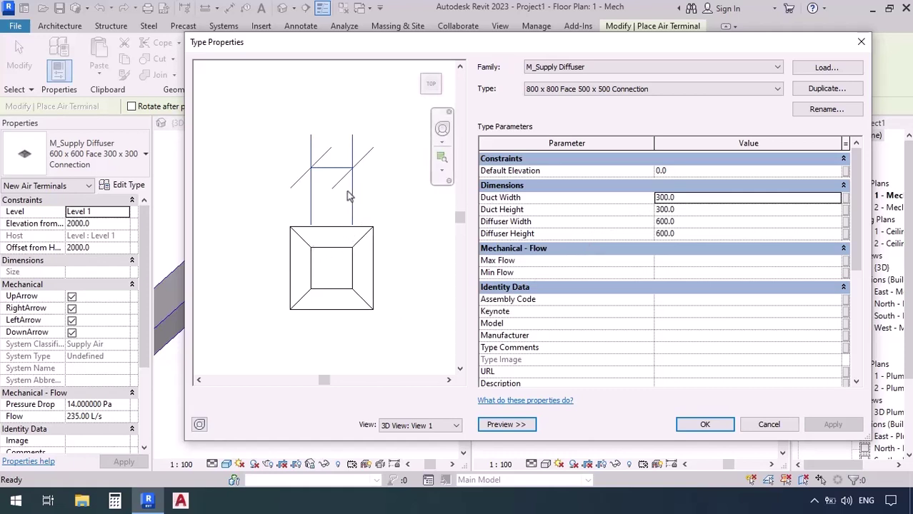
# Examine in the preview which dimensions Duct Height, Diffuser Width and Diffuser Height control
pyautogui.click(684, 209)
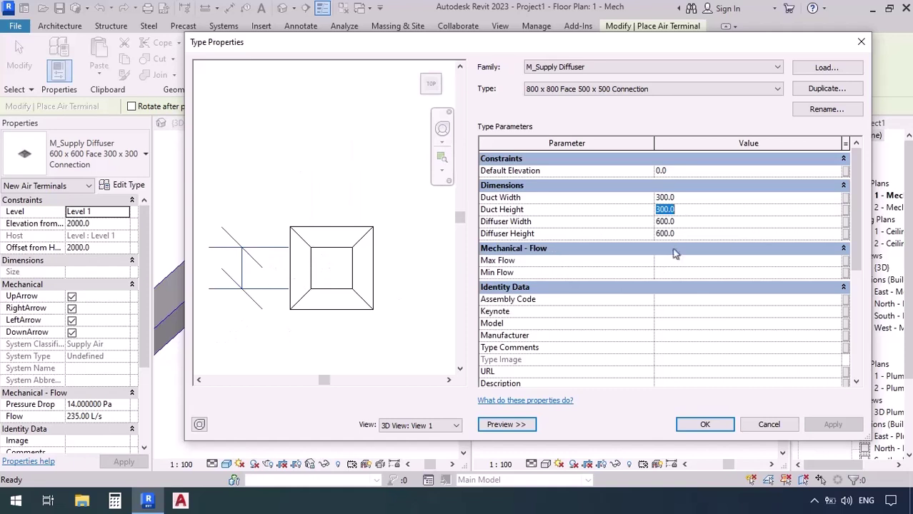
pyautogui.click(689, 224)
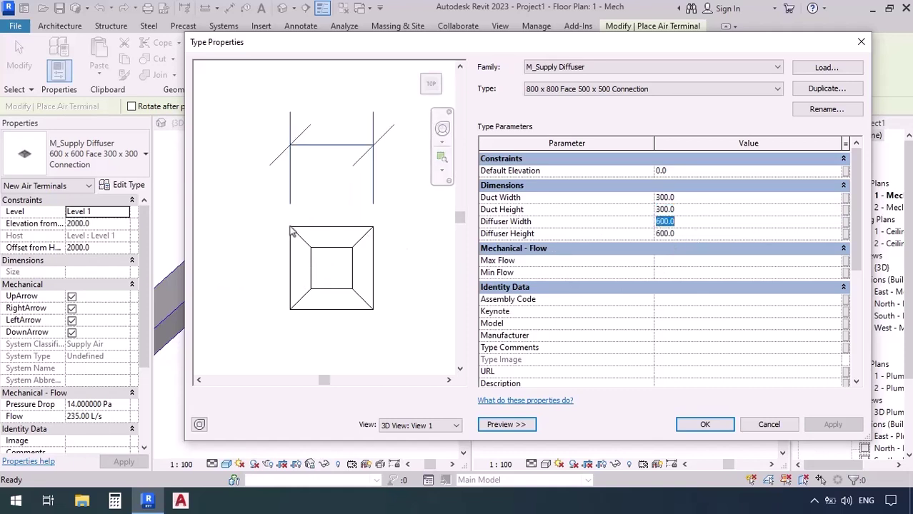
pyautogui.press('Tab')
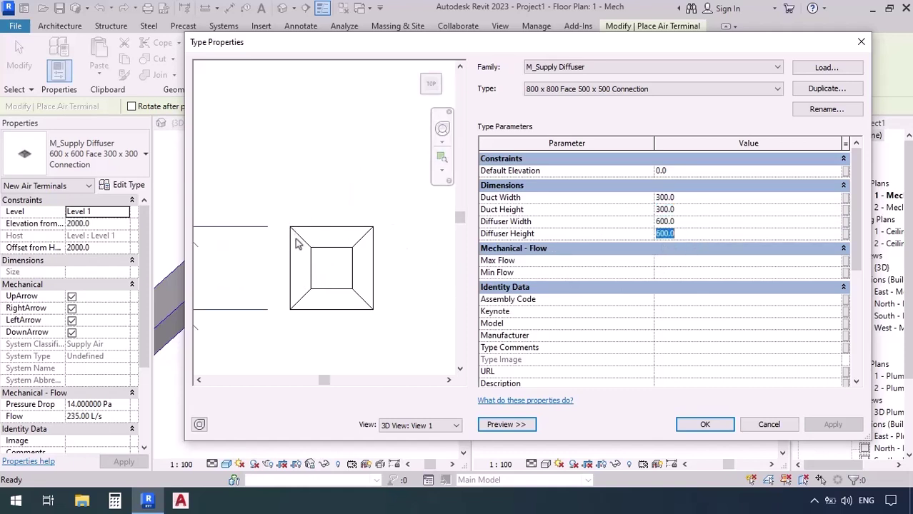
pyautogui.scroll(-3, 327, 297)
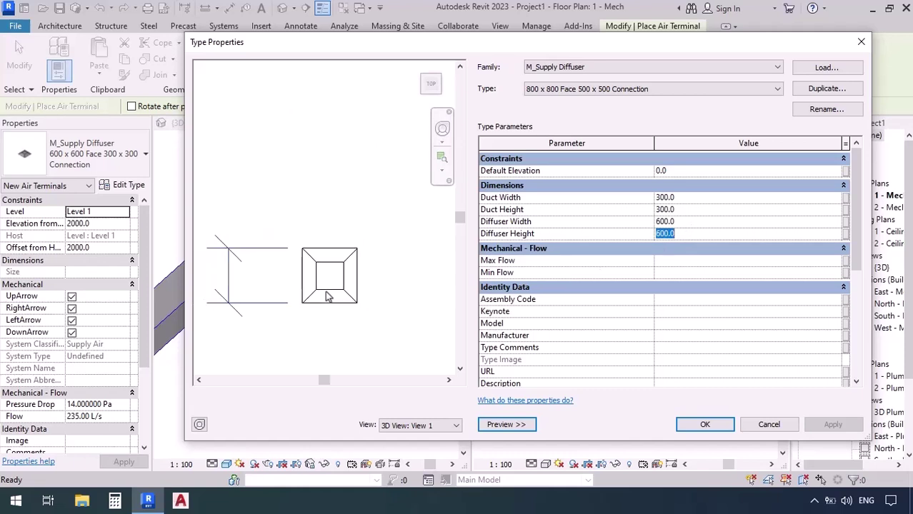
# Set the new diffuser type's duct width and height to 500 and its diffuser width and height to 800, and accept the type
pyautogui.click(684, 200)
pyautogui.write('500')
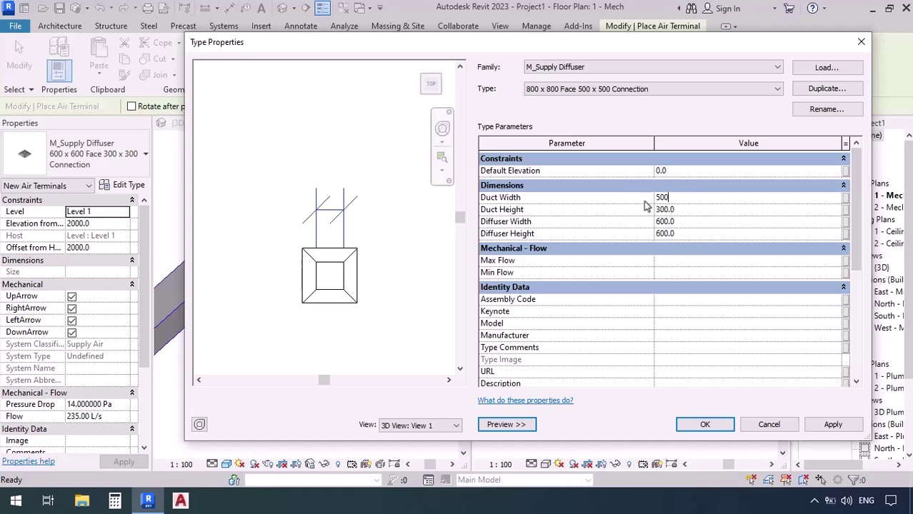
pyautogui.click(691, 223)
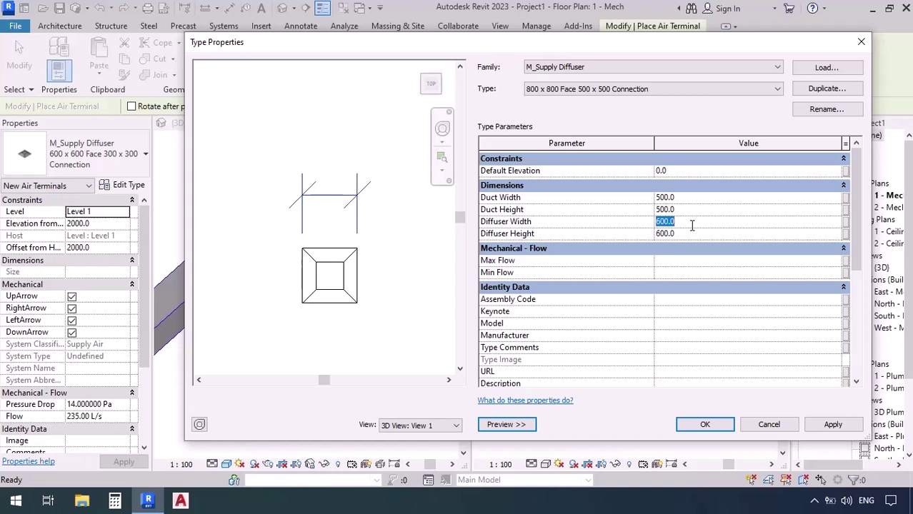
pyautogui.write('800')
pyautogui.click(692, 234)
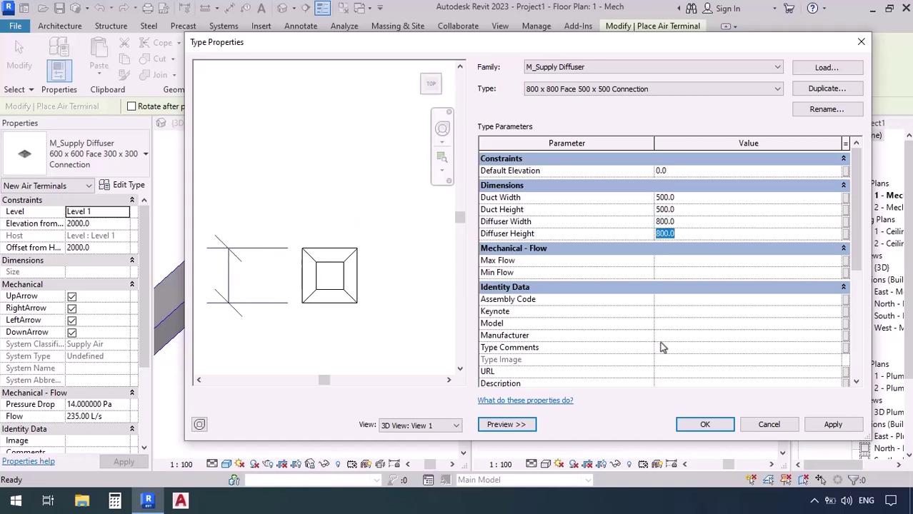
pyautogui.click(705, 425)
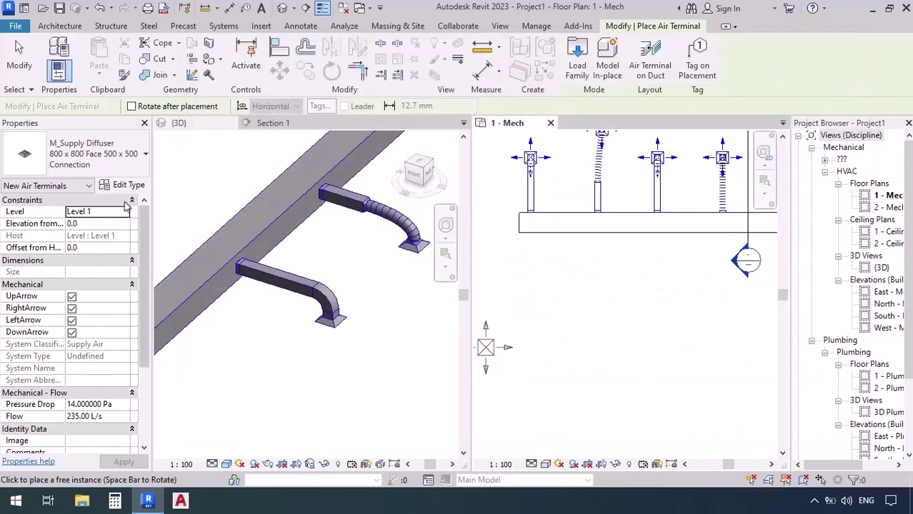
# Place an 800 x 800 Face 500 x 500 Connection supply diffuser at 1500 mm elevation in the plan, opposite the existing branches
pyautogui.click(77, 146)
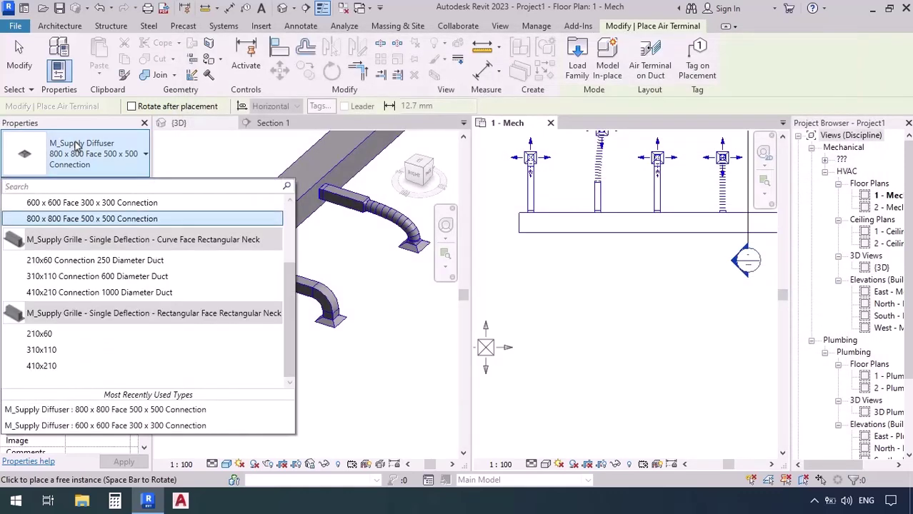
pyautogui.scroll(3, 75, 221)
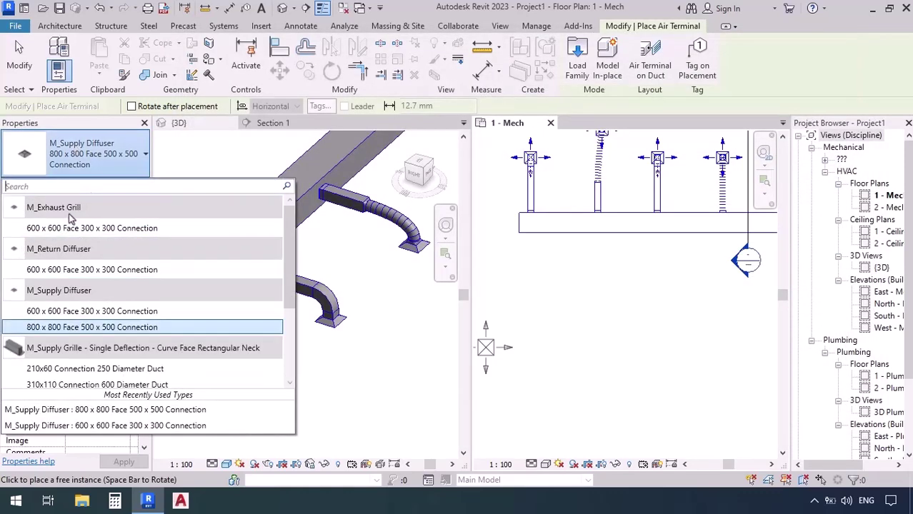
pyautogui.click(43, 329)
pyautogui.click(91, 225)
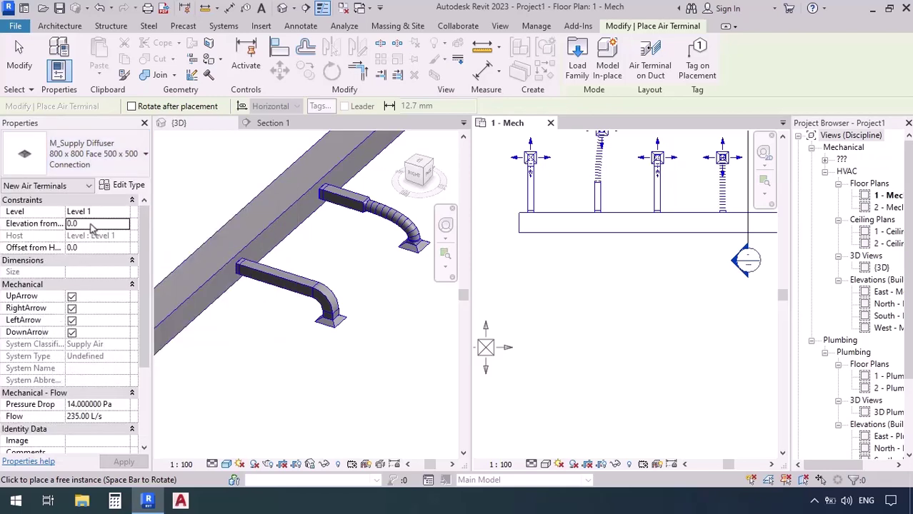
pyautogui.write('15')
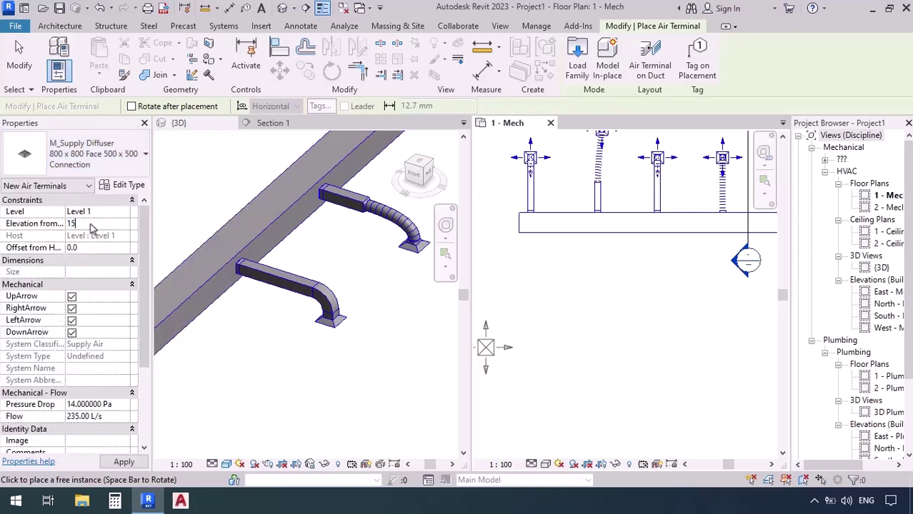
pyautogui.write('00')
pyautogui.press('Return')
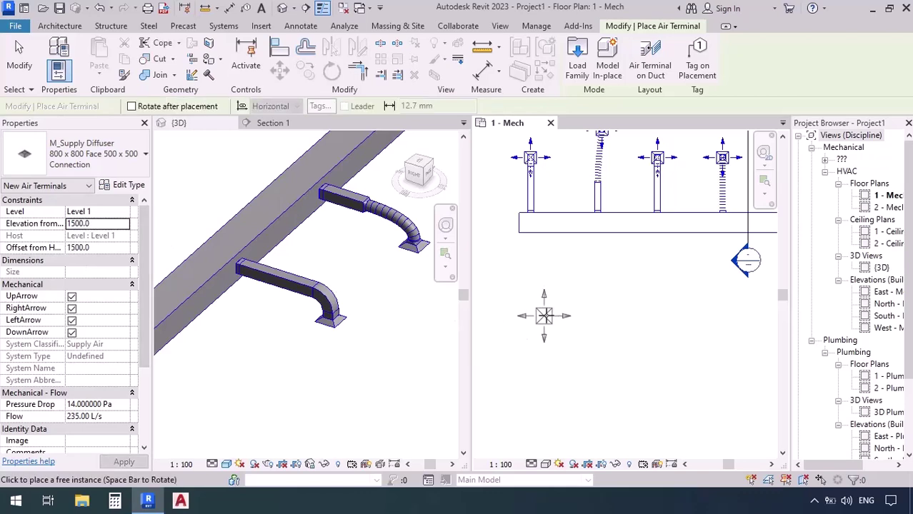
pyautogui.click(559, 311)
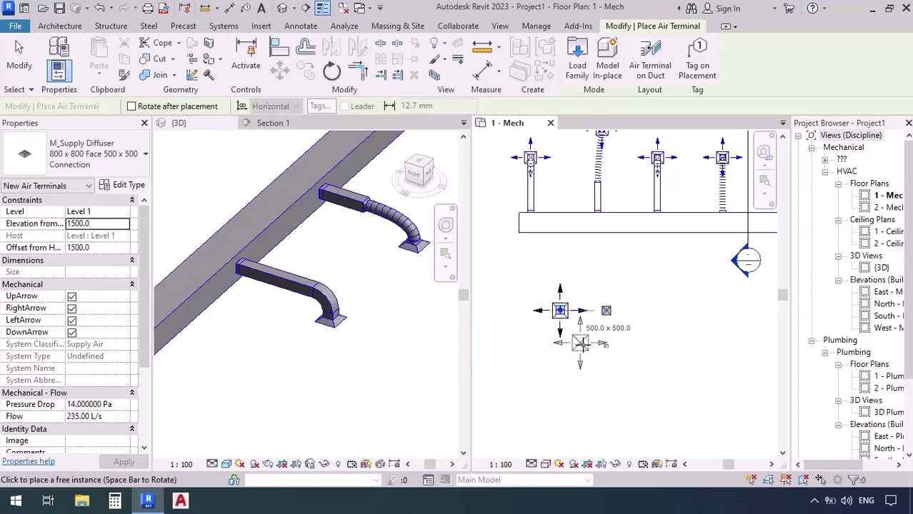
pyautogui.scroll(-3, 297, 386)
pyautogui.press('Escape')
pyautogui.press('Escape')
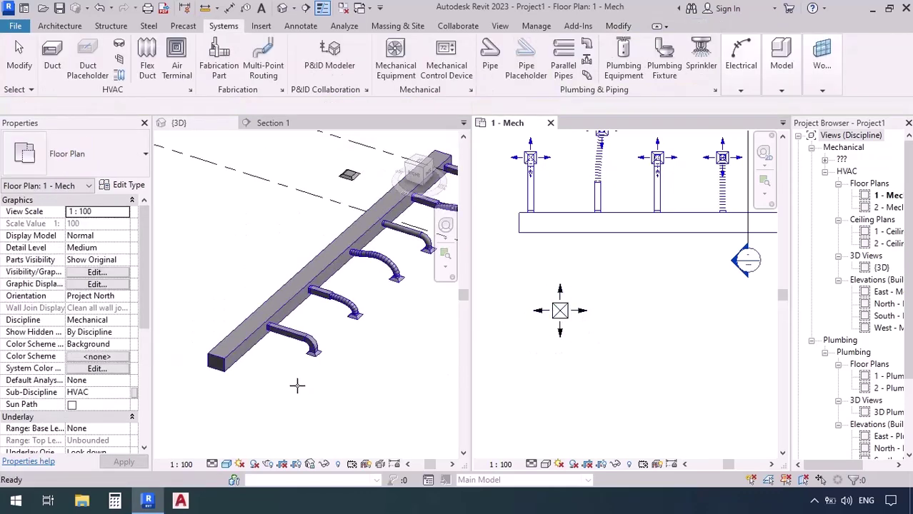
# Draw a 500 x 500 rectangular duct about 4390 mm long in the plan, from the main duct to the centre of the new diffuser
pyautogui.click(348, 175)
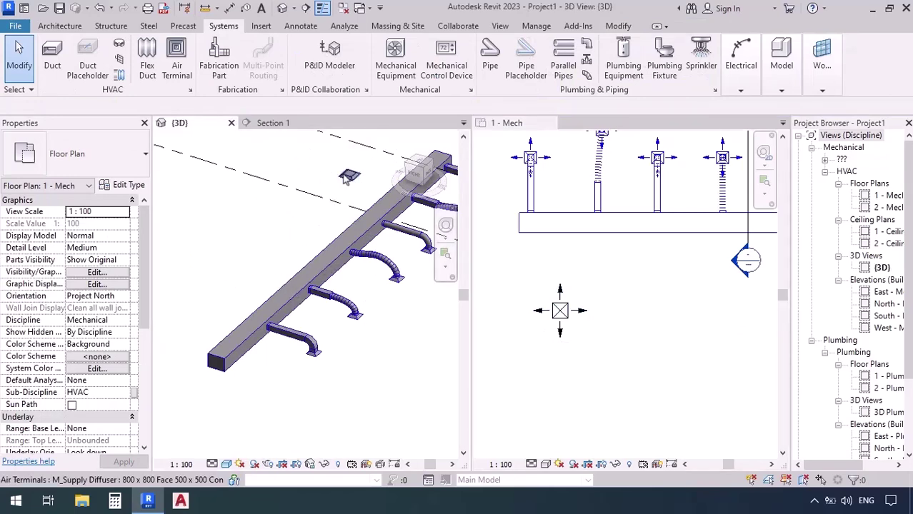
pyautogui.keyDown('shift'); pyautogui.moveTo(270, 301); pyautogui.dragTo(429, 343, button='middle'); pyautogui.keyUp('shift')
pyautogui.press('Escape')
pyautogui.scroll(2, 530, 248)
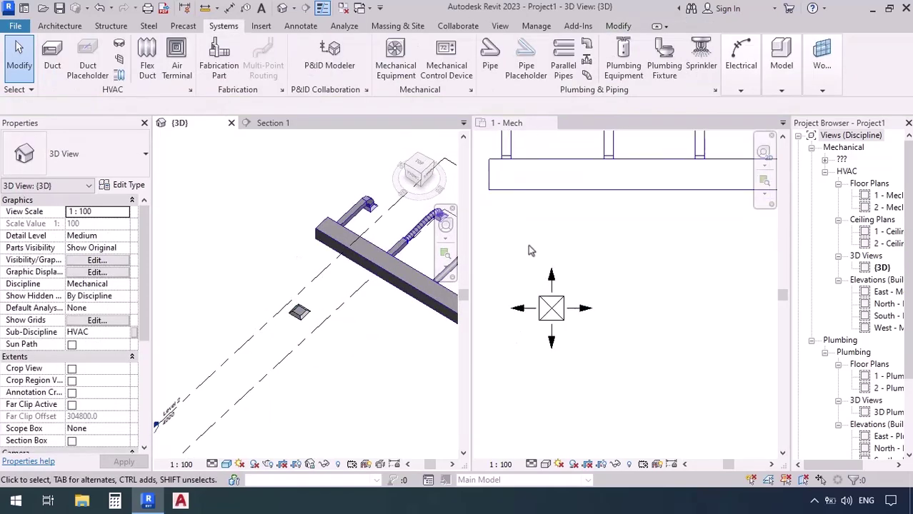
pyautogui.click(577, 220)
pyautogui.moveTo(577, 220); pyautogui.dragTo(590, 292, button='middle')
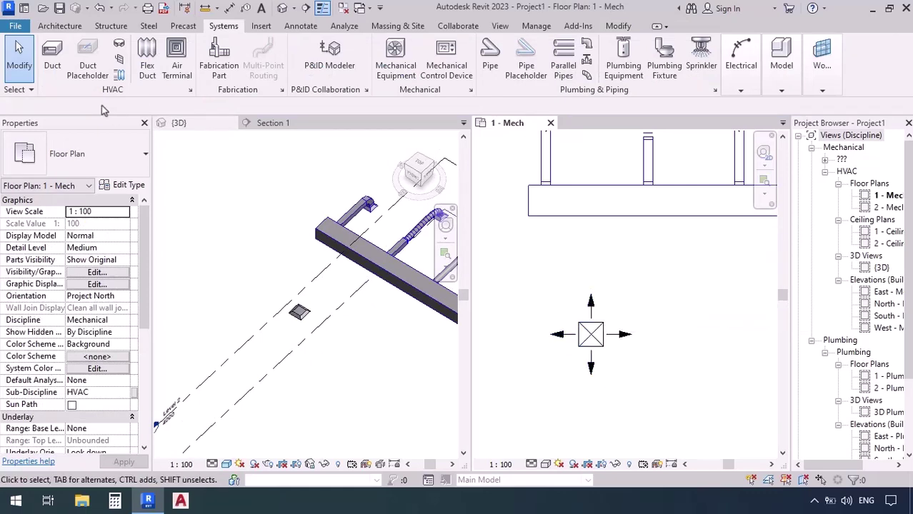
pyautogui.click(43, 63)
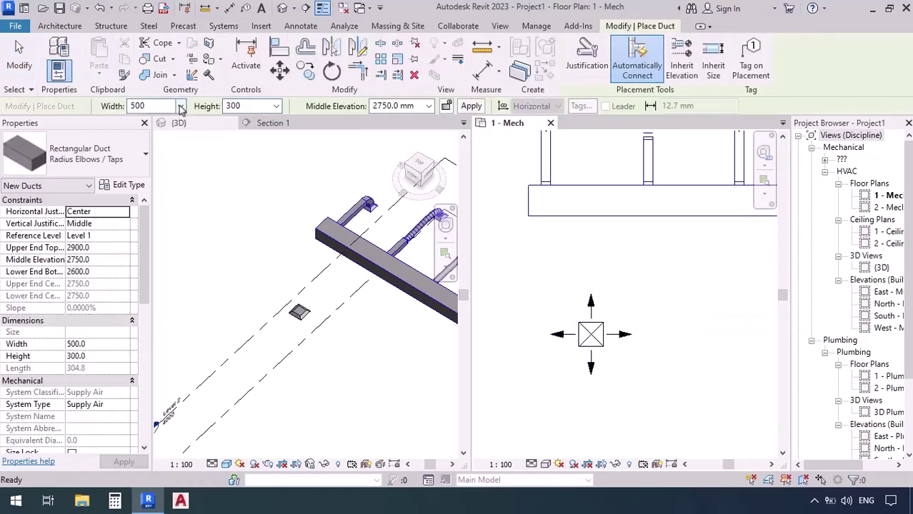
pyautogui.click(253, 105)
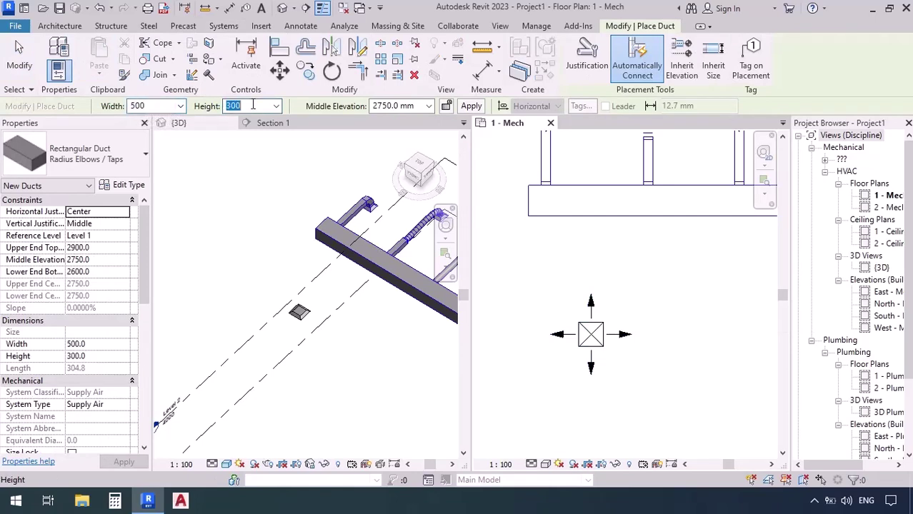
pyautogui.write('50')
pyautogui.press('Return')
pyautogui.click(589, 203)
pyautogui.click(590, 334)
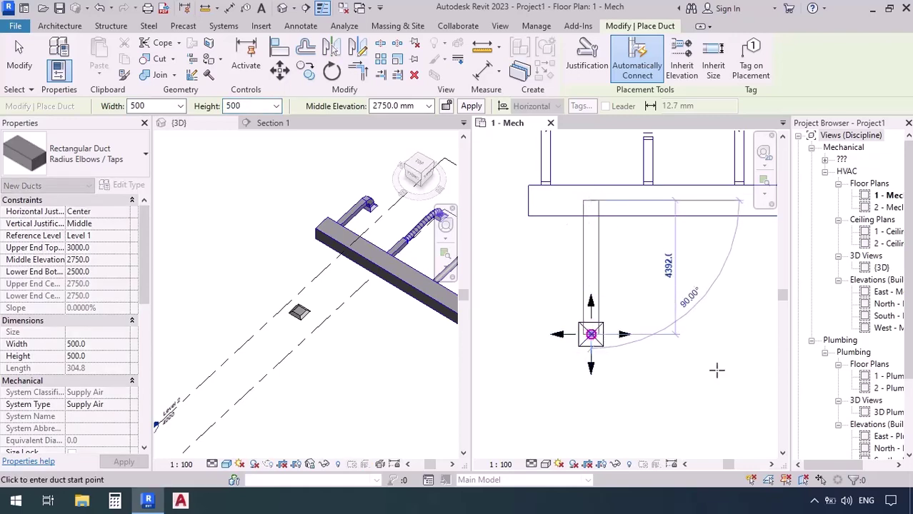
pyautogui.press('Escape')
# Examine the new rectangular branch and how the round duct's elbow meets its diffuser in the 3D view
pyautogui.scroll(2, 334, 285)
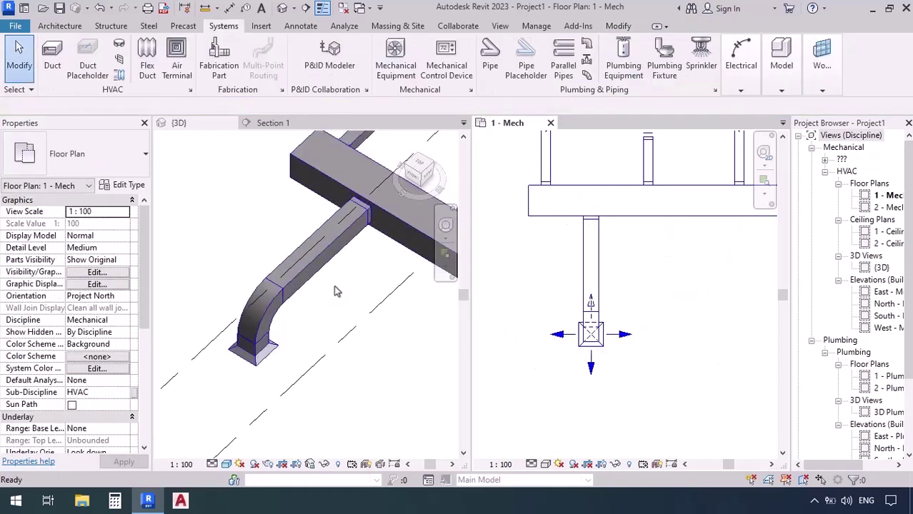
pyautogui.scroll(-2, 239, 292)
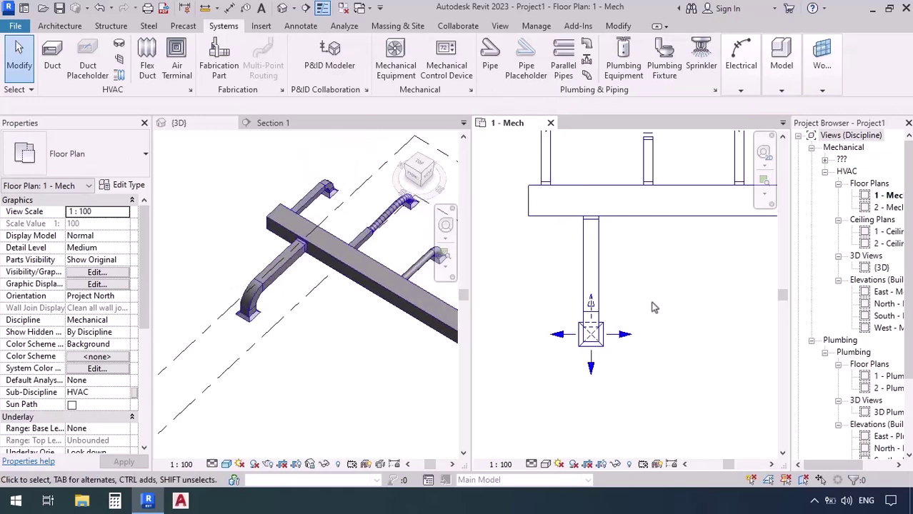
pyautogui.scroll(-3, 532, 304)
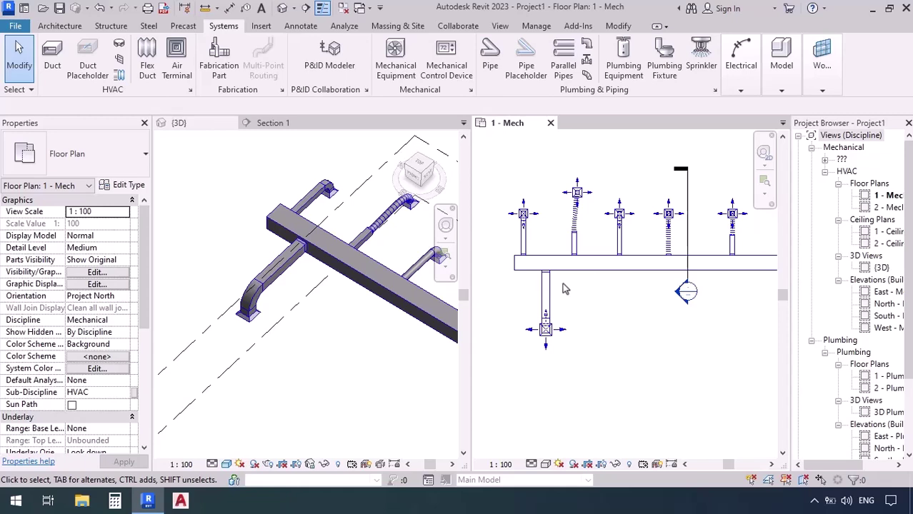
pyautogui.scroll(6, 358, 315)
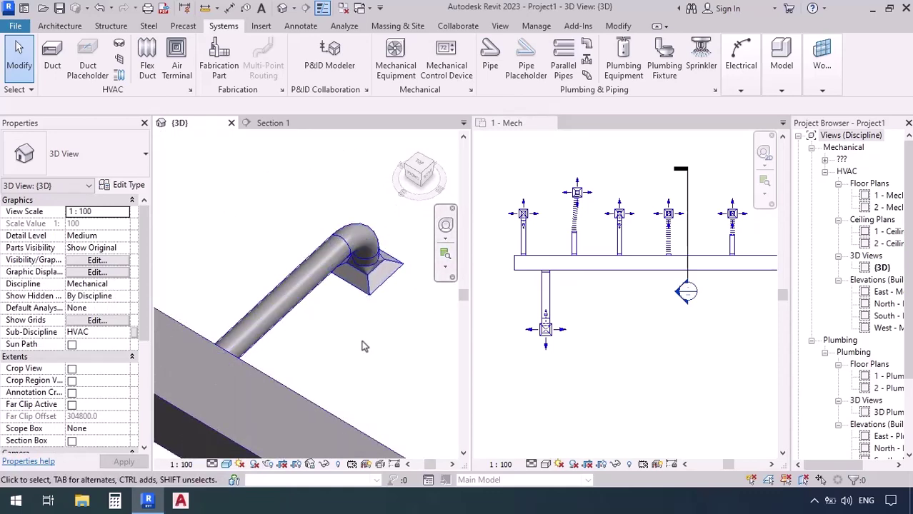
pyautogui.scroll(2, 372, 282)
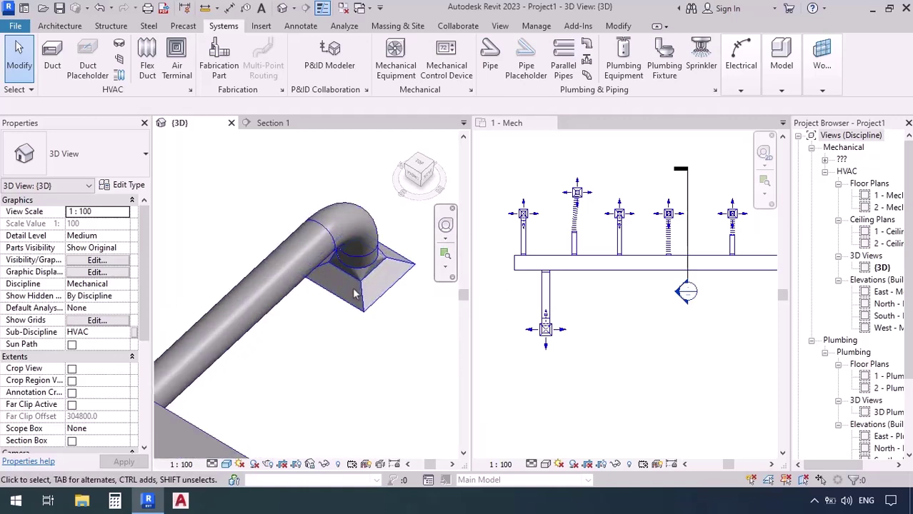
pyautogui.scroll(-1, 370, 264)
pyautogui.scroll(-5, 371, 264)
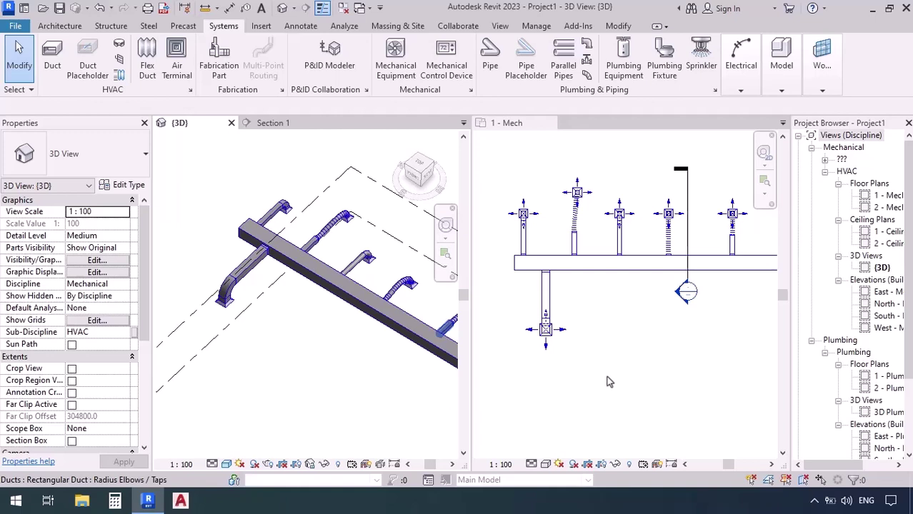
# Start loading a family and browse the metric US library to Mechanical > MEP > Air-Side Components > Air Terminals
pyautogui.click(259, 27)
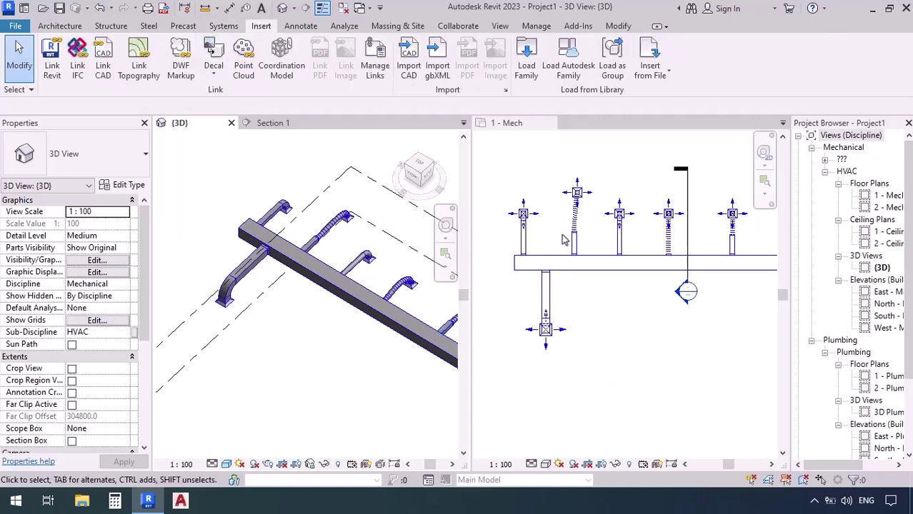
pyautogui.click(525, 57)
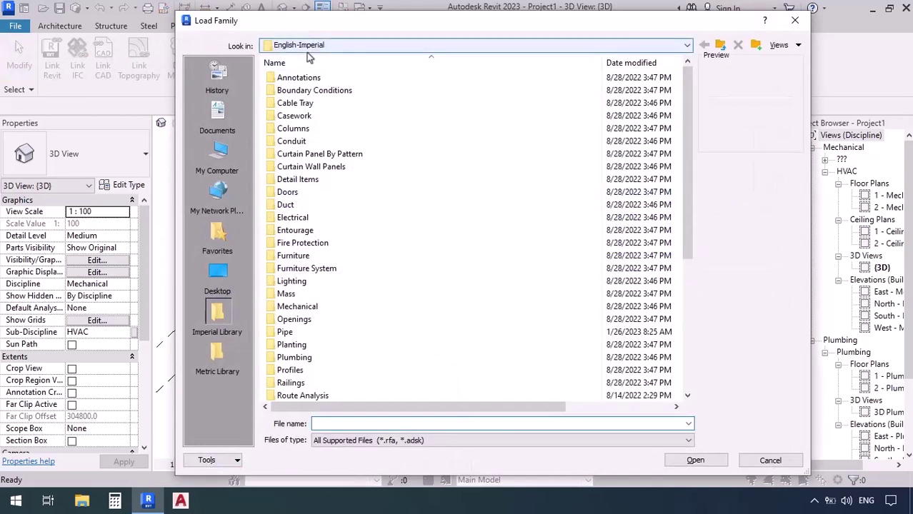
pyautogui.click(718, 46)
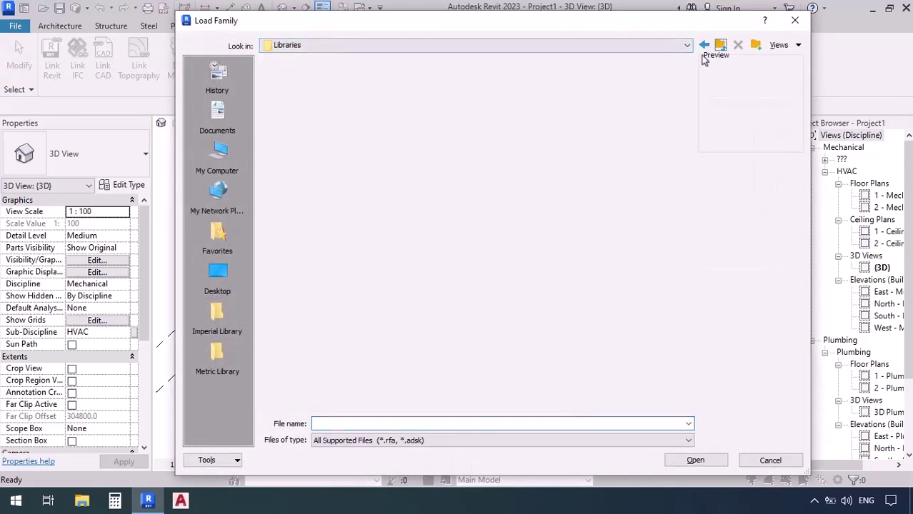
pyautogui.doubleClick(322, 108)
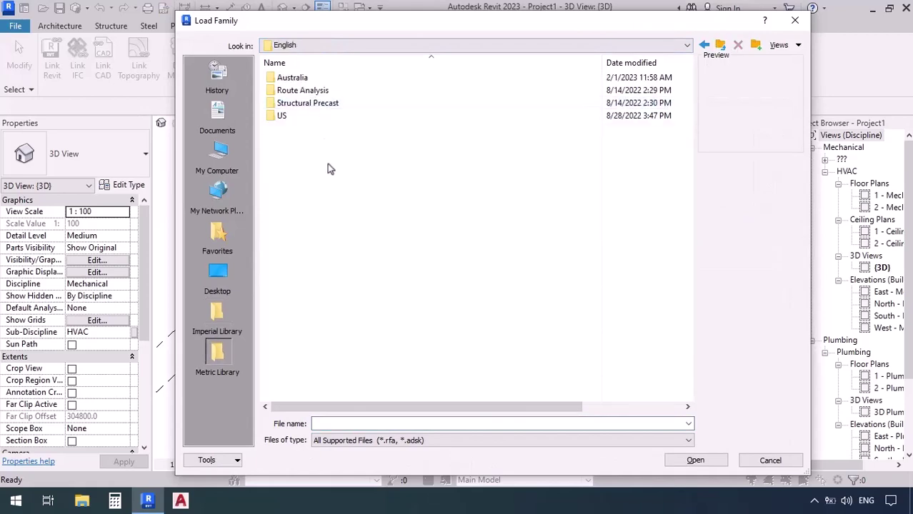
pyautogui.doubleClick(286, 118)
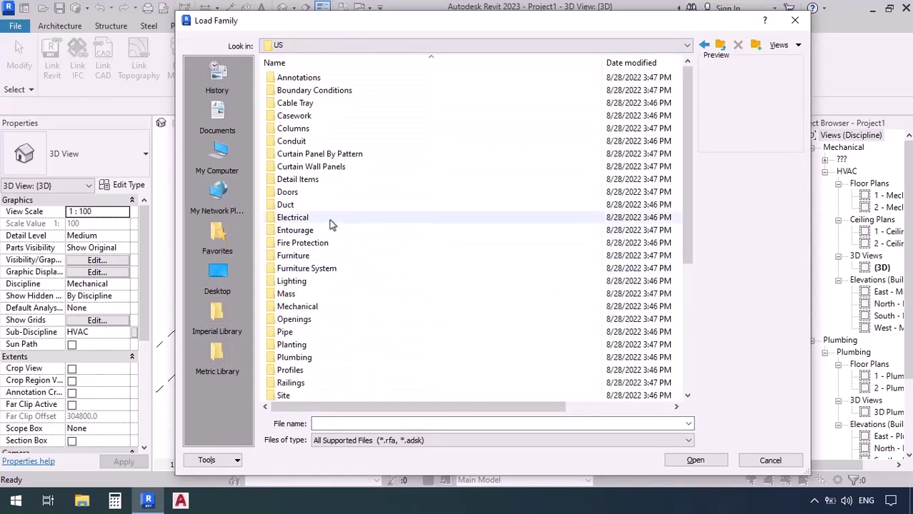
pyautogui.doubleClick(324, 311)
pyautogui.doubleClick(286, 92)
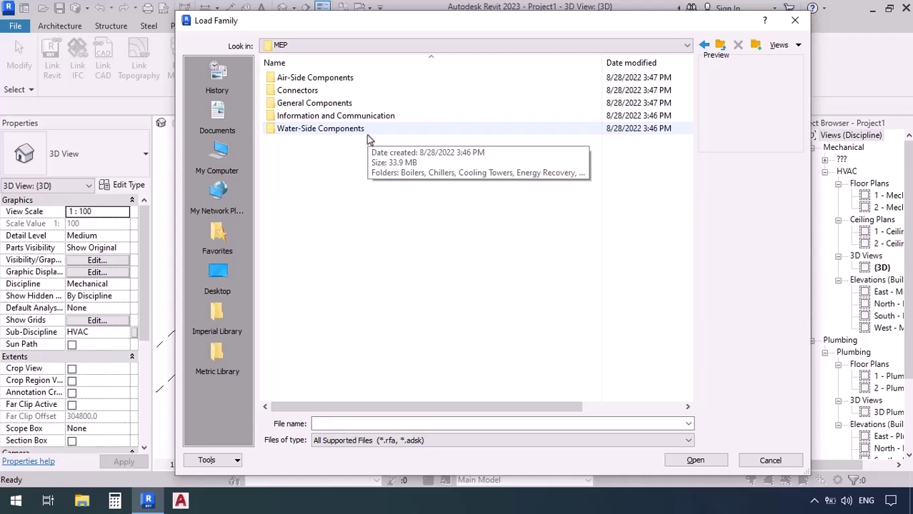
pyautogui.doubleClick(312, 78)
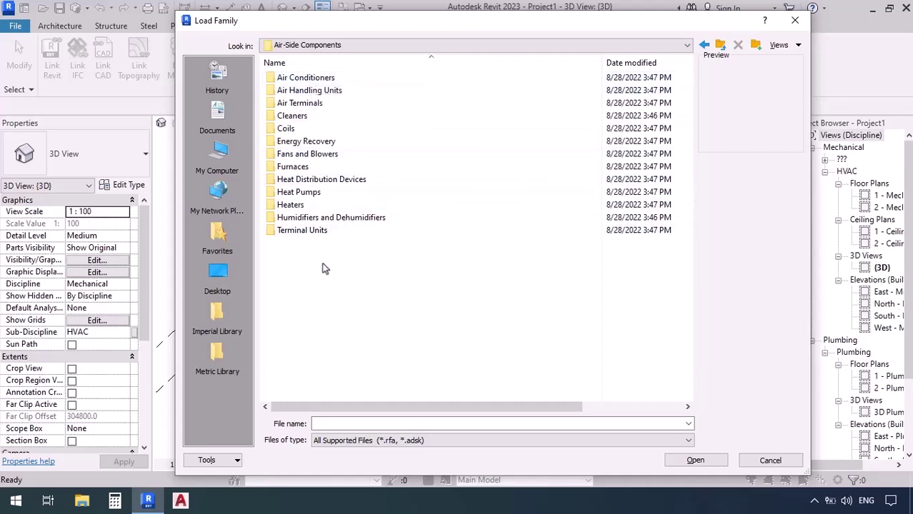
pyautogui.click(330, 103)
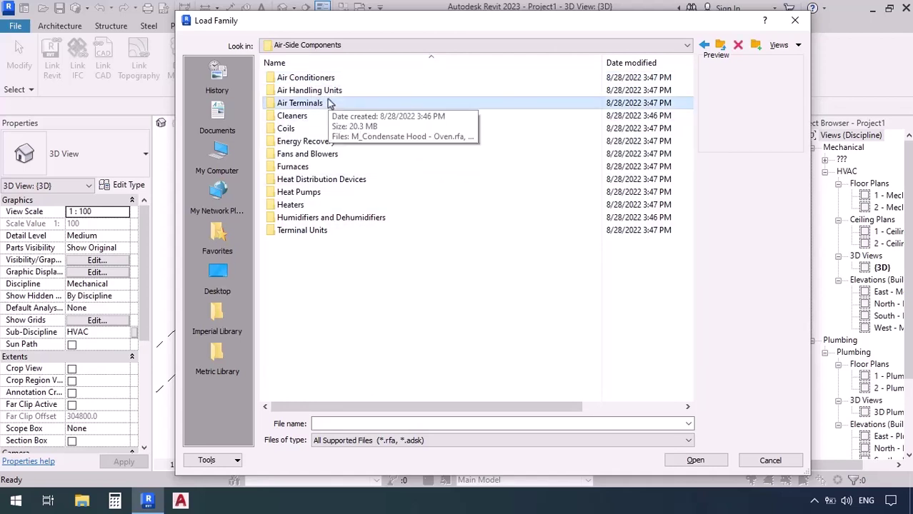
pyautogui.doubleClick(324, 105)
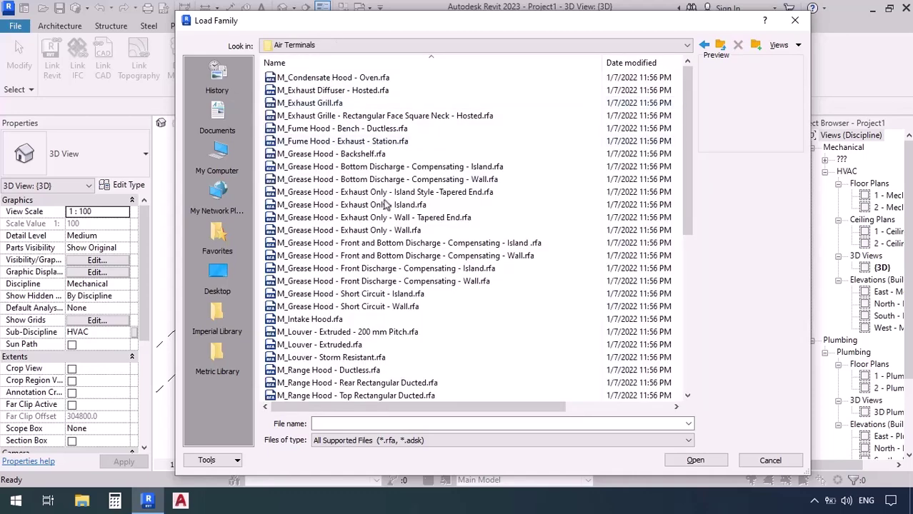
# Preview several supply diffuser families and load M_Supply Diffuser - Rectangular Face Round Neck.rfa into the project
pyautogui.scroll(-7, 418, 220)
pyautogui.scroll(6, 418, 219)
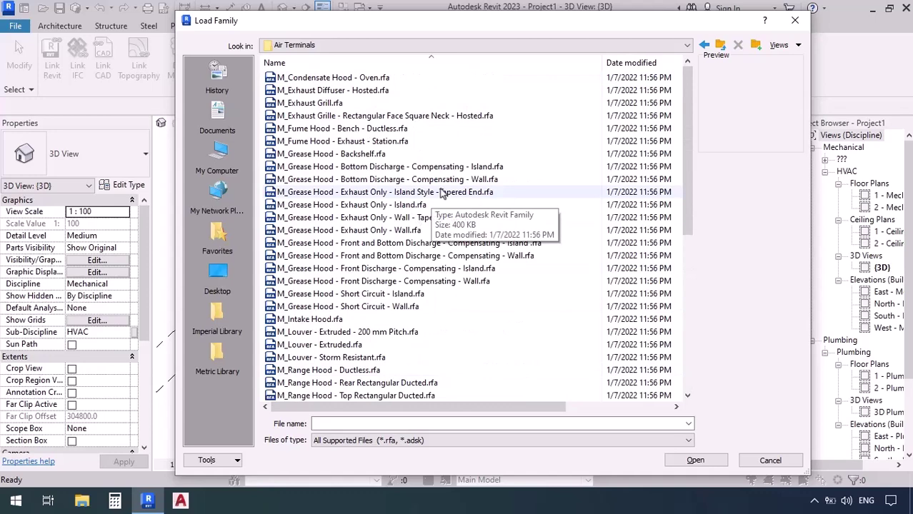
pyautogui.scroll(-8, 442, 194)
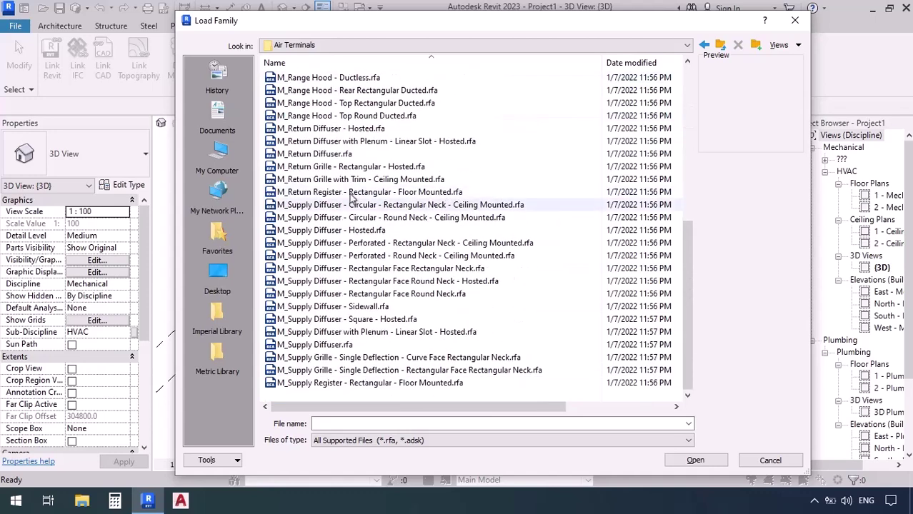
pyautogui.click(308, 206)
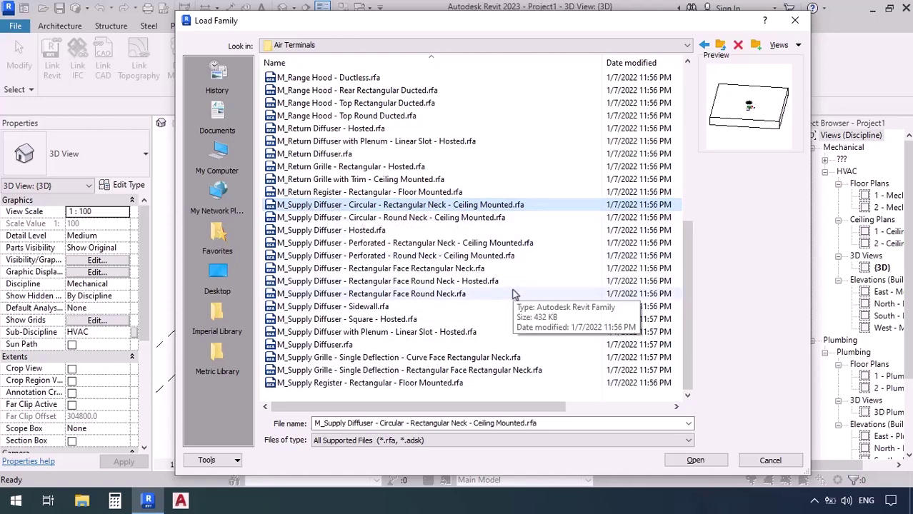
pyautogui.click(320, 345)
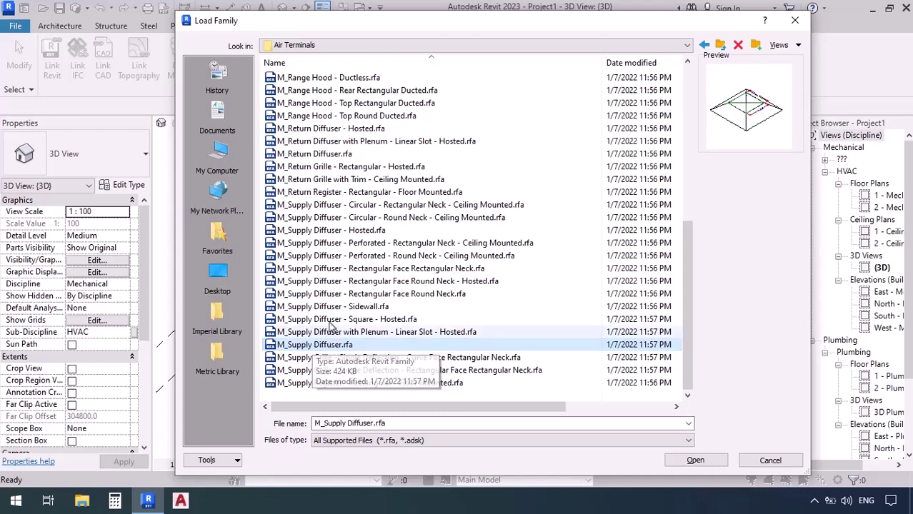
pyautogui.click(331, 295)
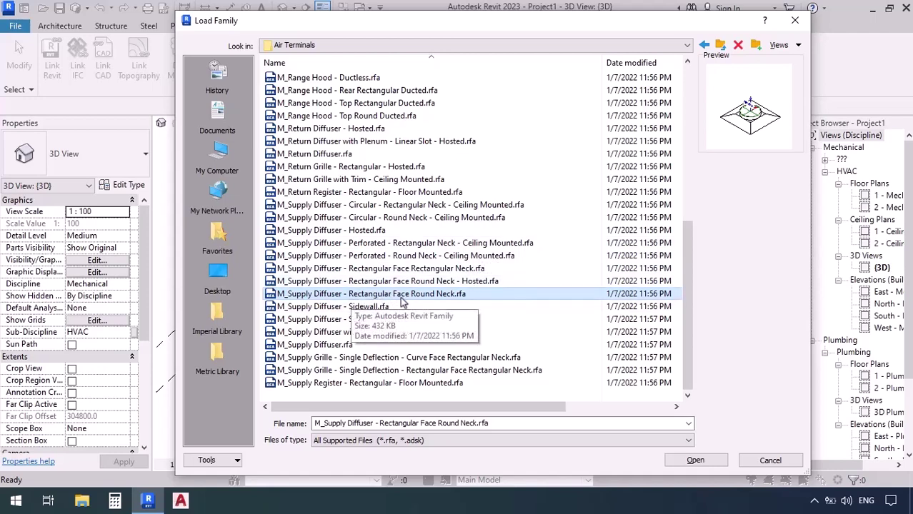
pyautogui.click(694, 461)
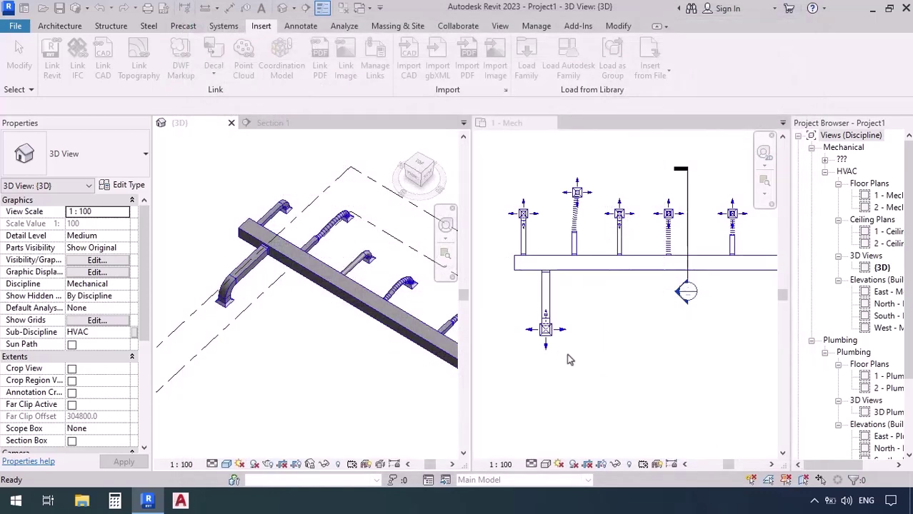
# Start placing an air terminal of type 600x600 - 300 Neck from the M_Supply Diffuser - Rectangular Face Round Neck family
pyautogui.click(223, 27)
pyautogui.click(176, 56)
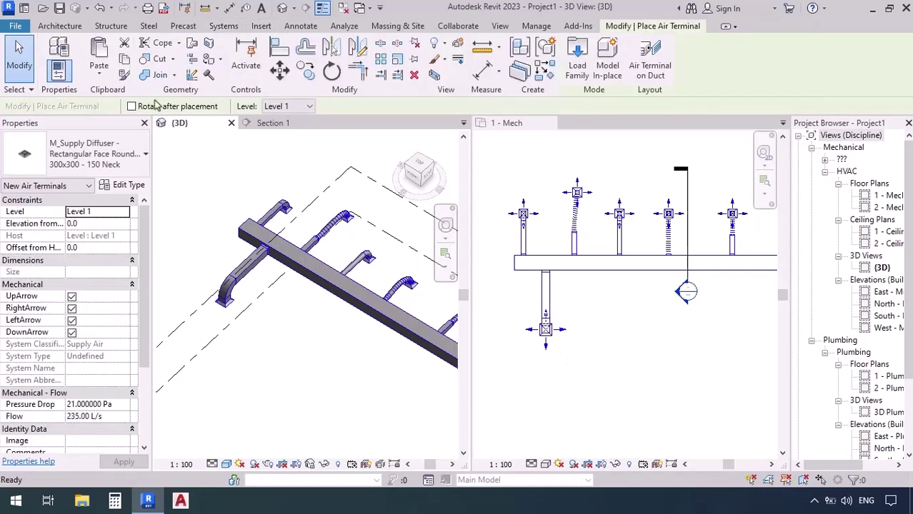
pyautogui.click(114, 154)
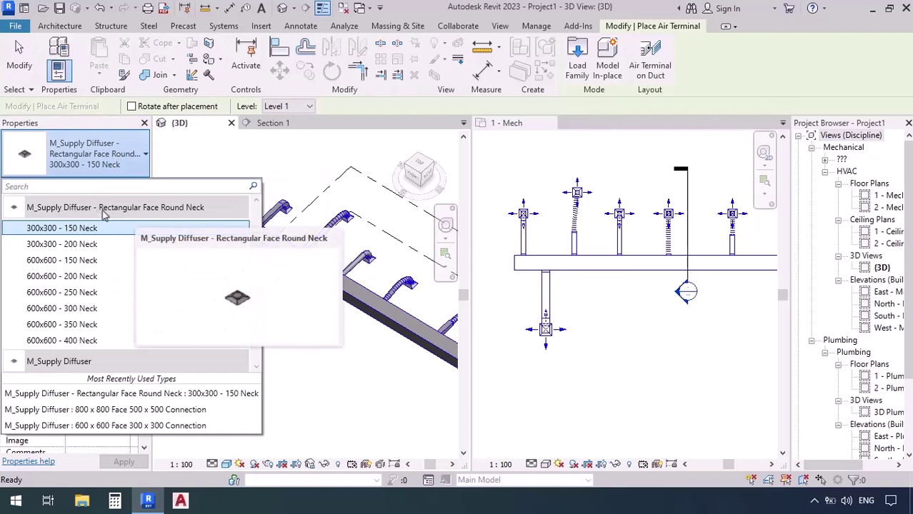
pyautogui.scroll(1, 84, 224)
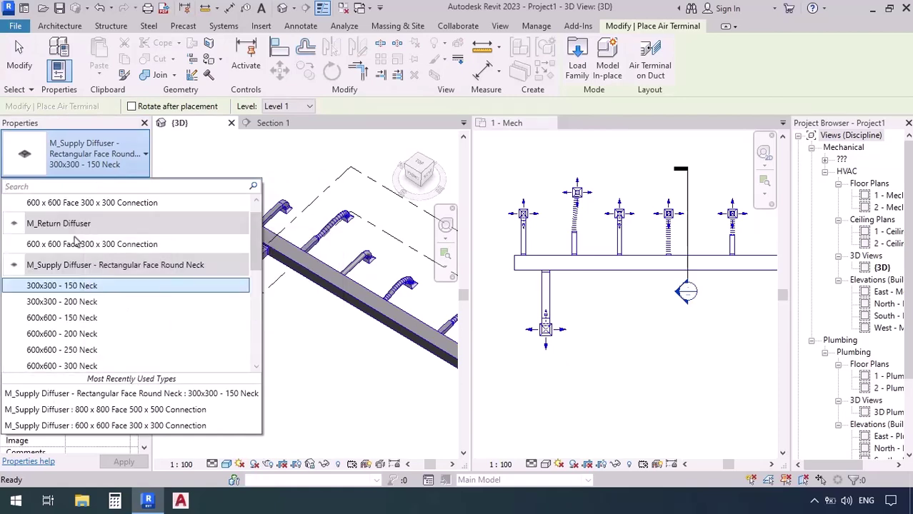
pyautogui.scroll(1, 75, 243)
pyautogui.scroll(-3, 76, 242)
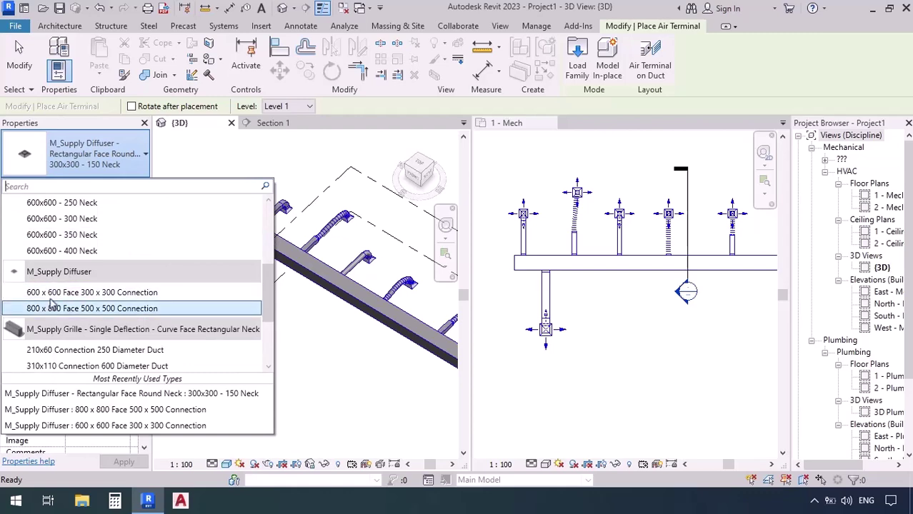
pyautogui.scroll(3, 63, 244)
pyautogui.scroll(-1, 63, 270)
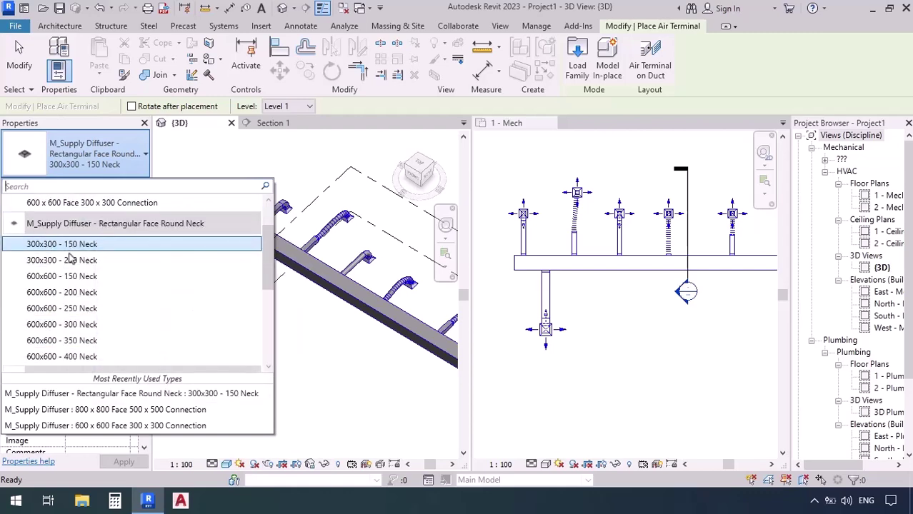
pyautogui.scroll(-1, 69, 358)
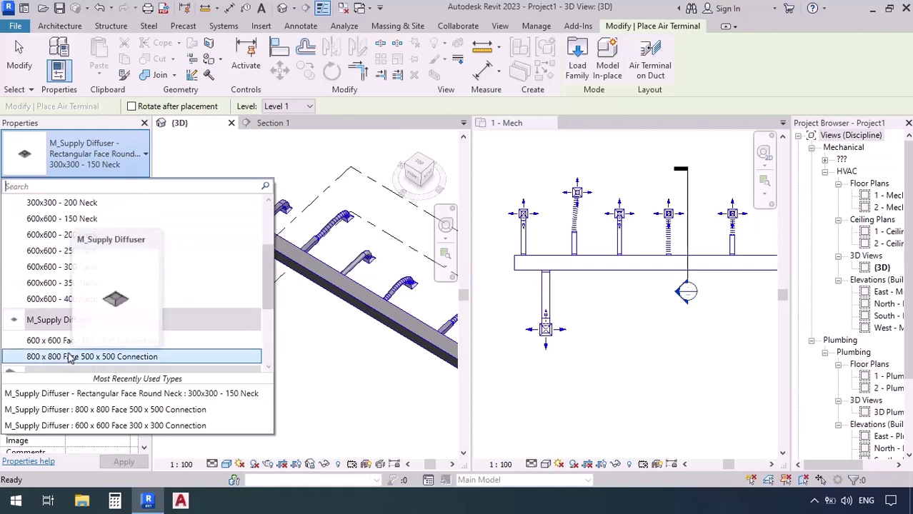
pyautogui.click(43, 270)
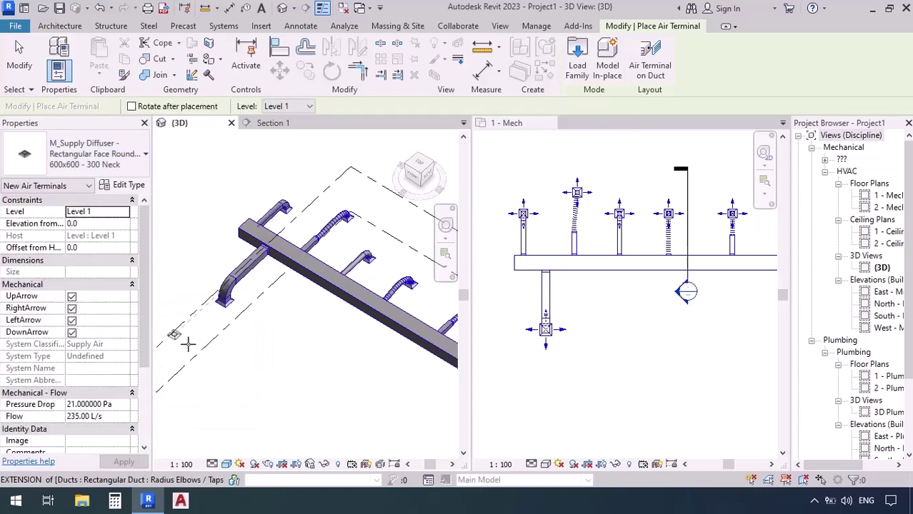
# Set the diffuser's elevation to 2000 and place it in the 1 - Mech plan, aligned horizontally with the 800 x 800 diffuser
pyautogui.click(101, 226)
pyautogui.write('2000')
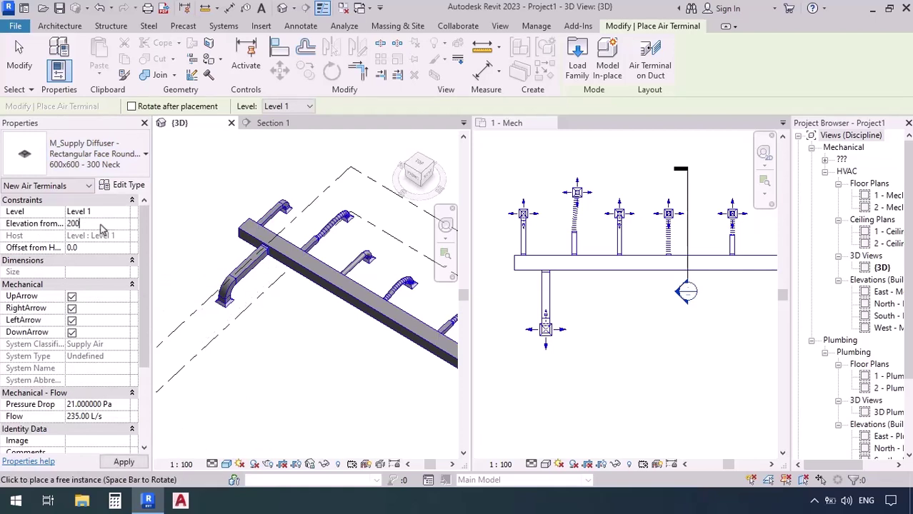
pyautogui.click(505, 129)
pyautogui.scroll(2, 606, 329)
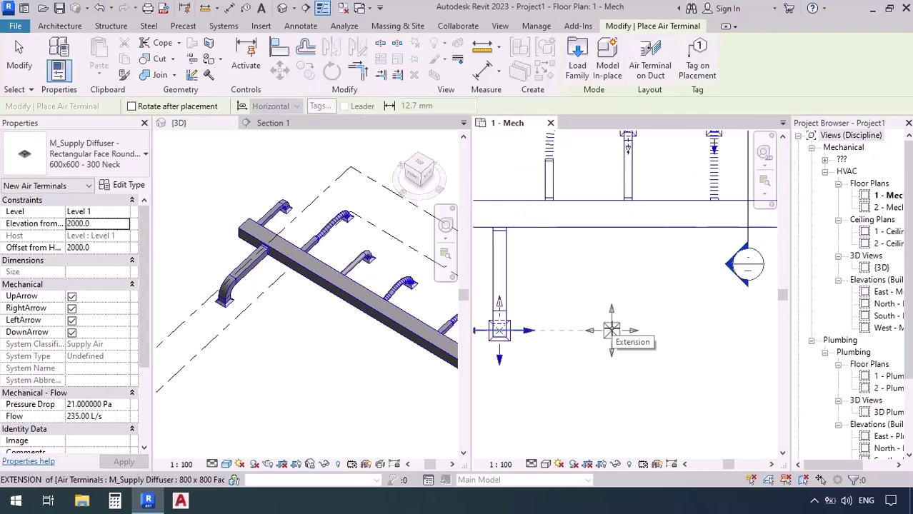
pyautogui.click(607, 329)
pyautogui.press('Escape')
pyautogui.press('Escape')
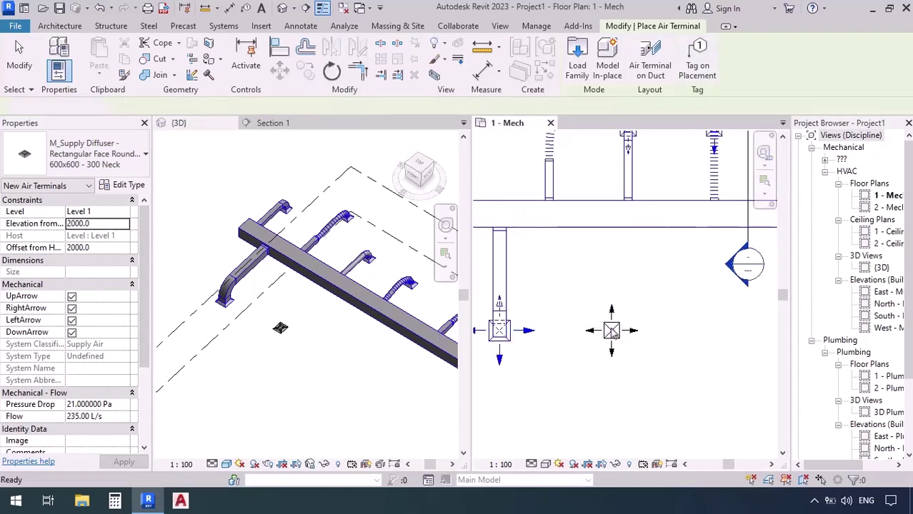
# Draw a round duct of type Taps with a 300 diameter in the plan, from the main duct to the centre of the round-neck diffuser
pyautogui.scroll(3, 268, 318)
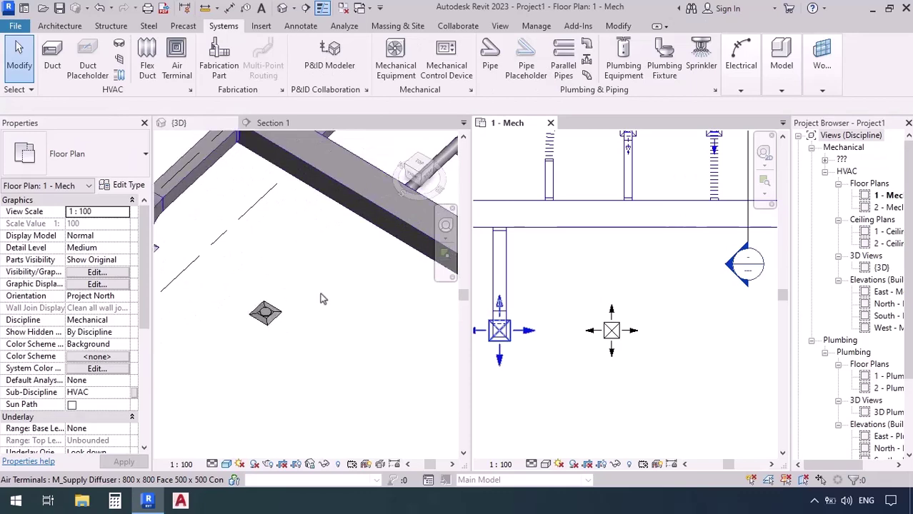
pyautogui.scroll(2, 619, 278)
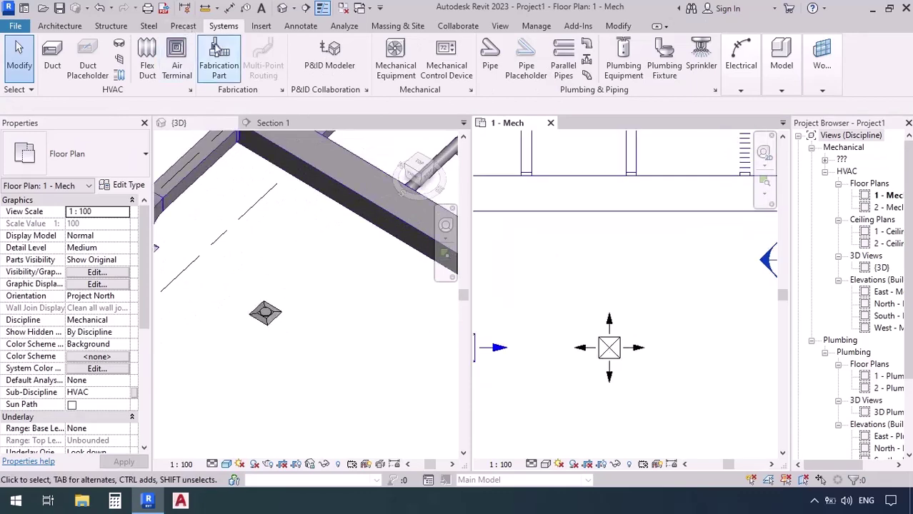
pyautogui.click(52, 65)
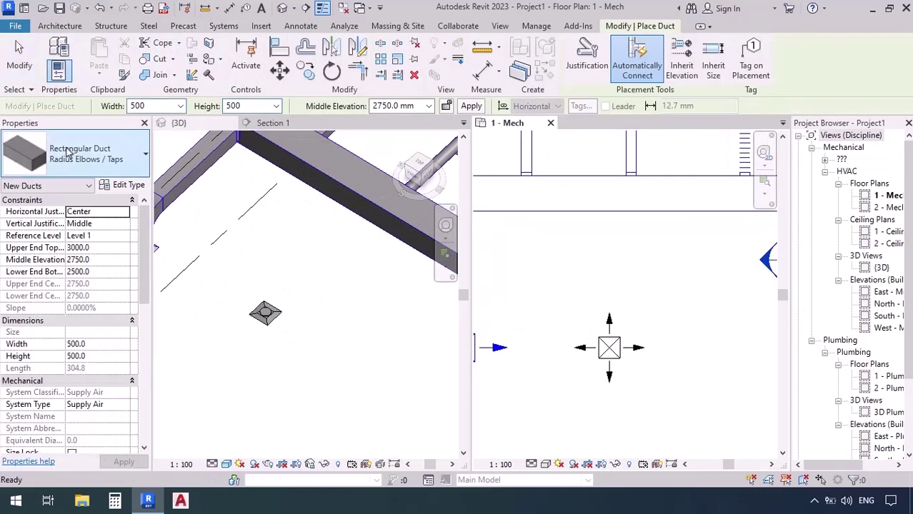
pyautogui.click(71, 158)
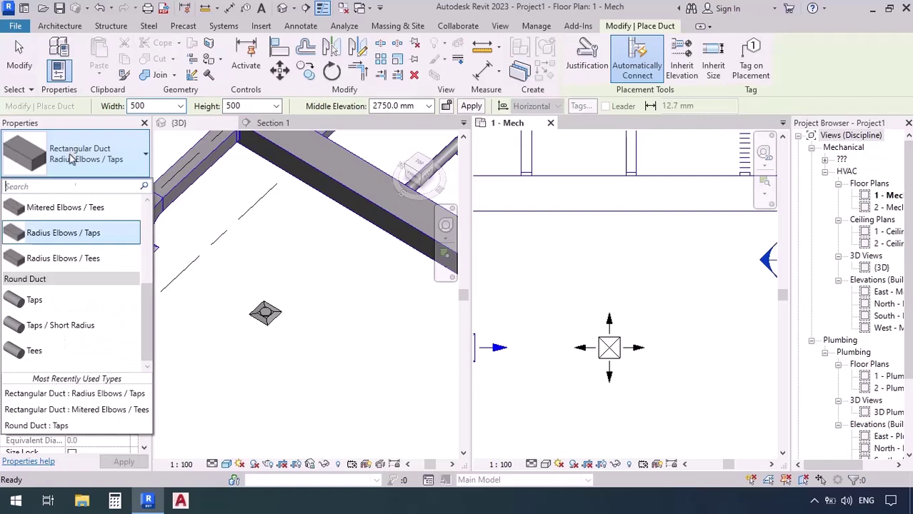
pyautogui.click(68, 298)
pyautogui.click(171, 105)
pyautogui.write('300')
pyautogui.press('Return')
pyautogui.click(604, 194)
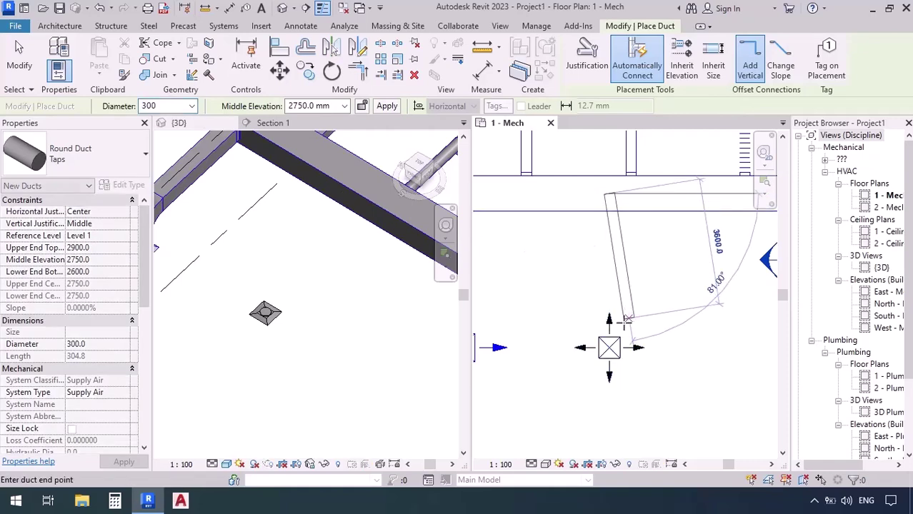
pyautogui.click(609, 348)
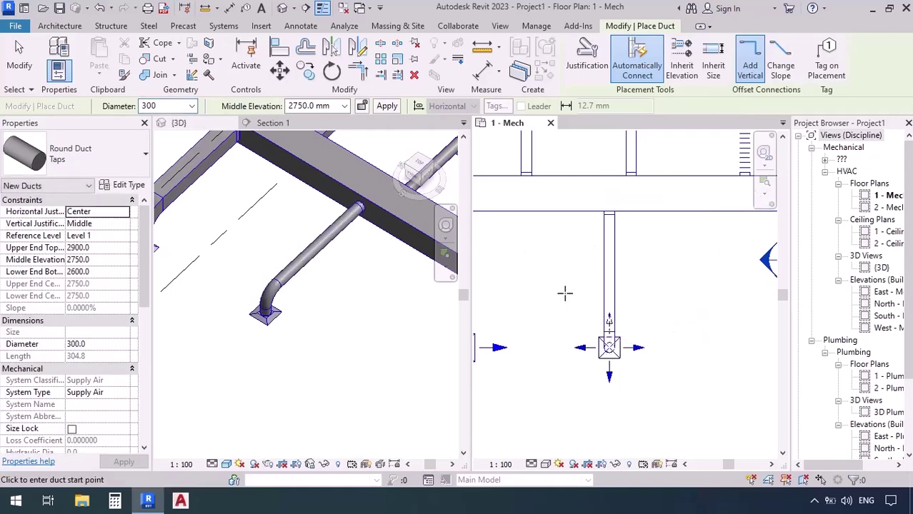
pyautogui.press('Escape')
pyautogui.press('Escape')
# Examine how the new round duct's elbow meets the round-neck diffuser in the 3D view
pyautogui.scroll(5, 264, 323)
pyautogui.scroll(3, 236, 325)
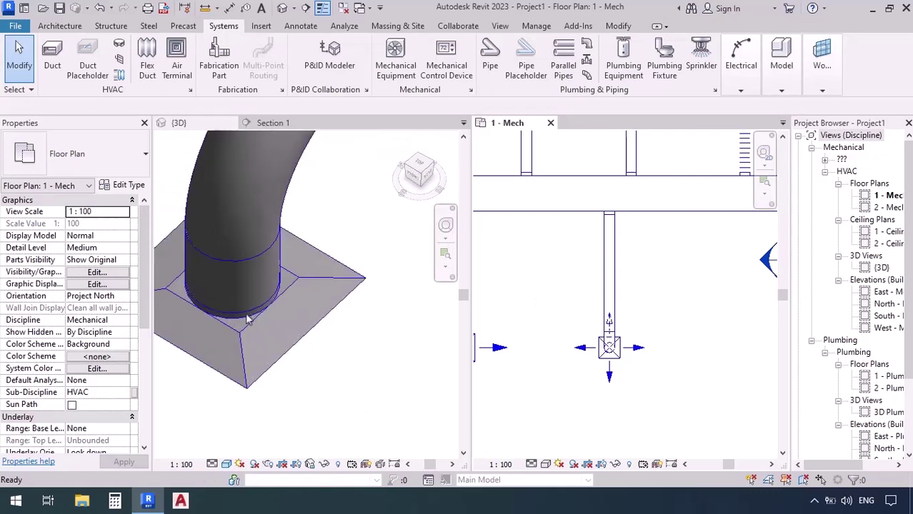
pyautogui.scroll(-5, 226, 367)
pyautogui.scroll(-4, 226, 366)
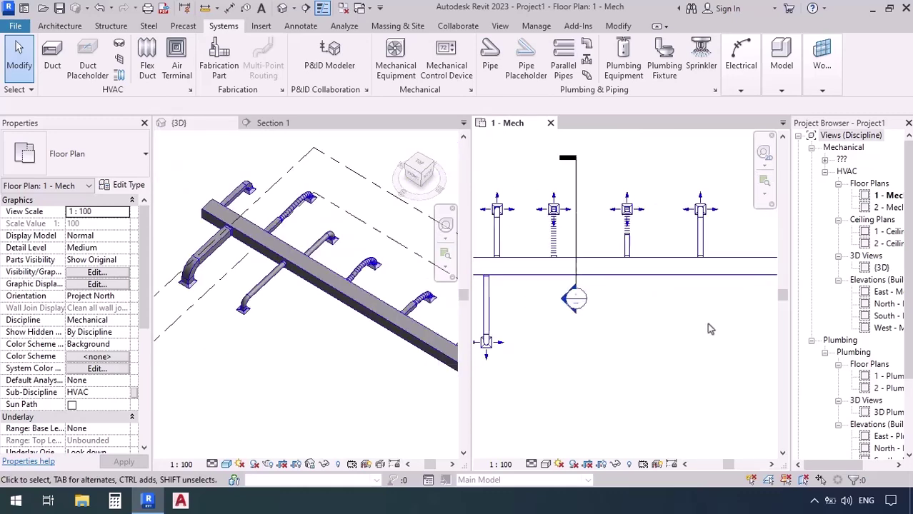
# Start placing an air terminal of type 600 x 600 Face 300 x 300 Connection from the M_Return Diffuser family
pyautogui.scroll(1, 709, 329)
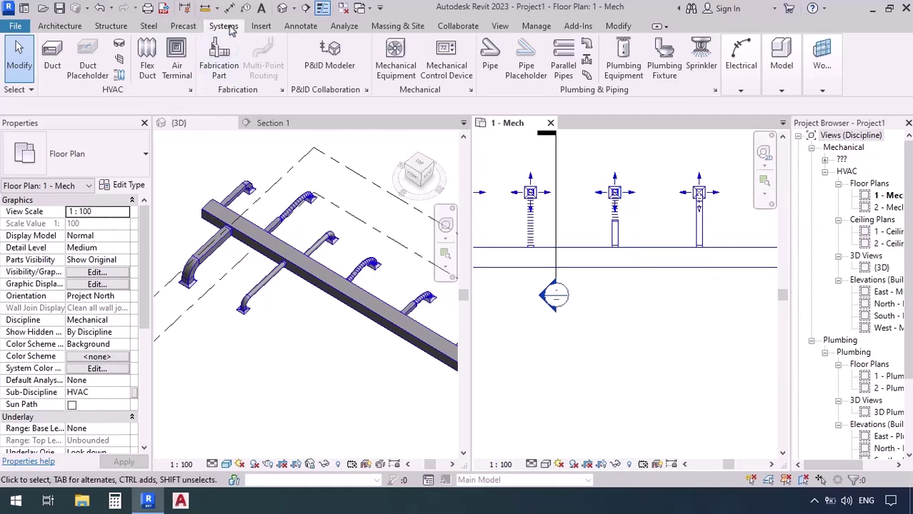
pyautogui.click(177, 57)
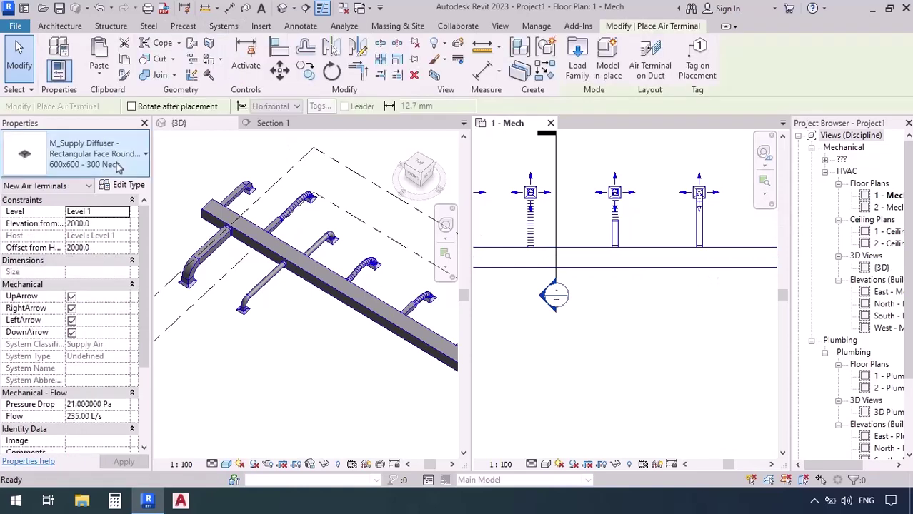
pyautogui.click(119, 165)
pyautogui.scroll(4, 85, 247)
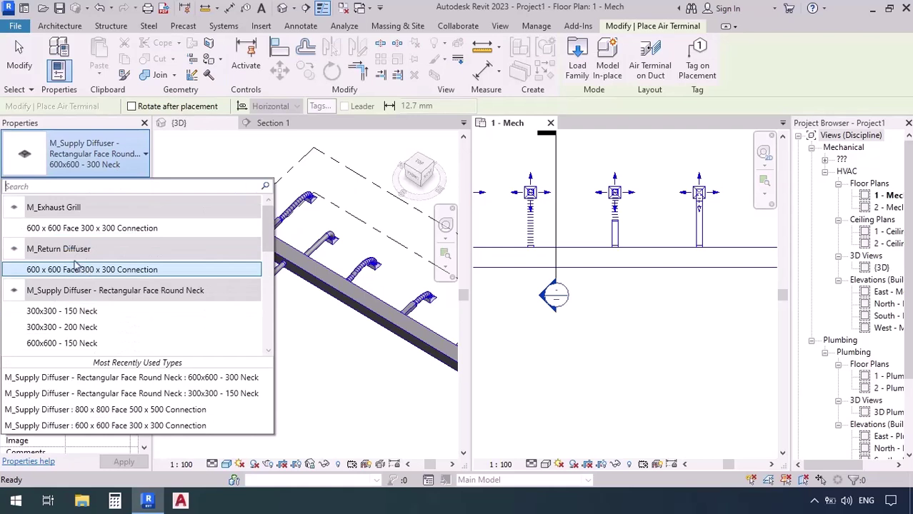
pyautogui.click(79, 270)
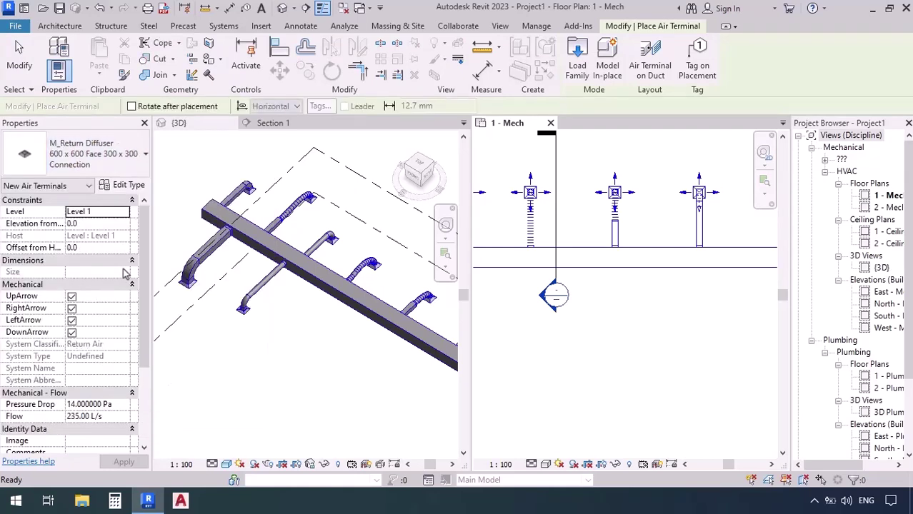
pyautogui.click(66, 166)
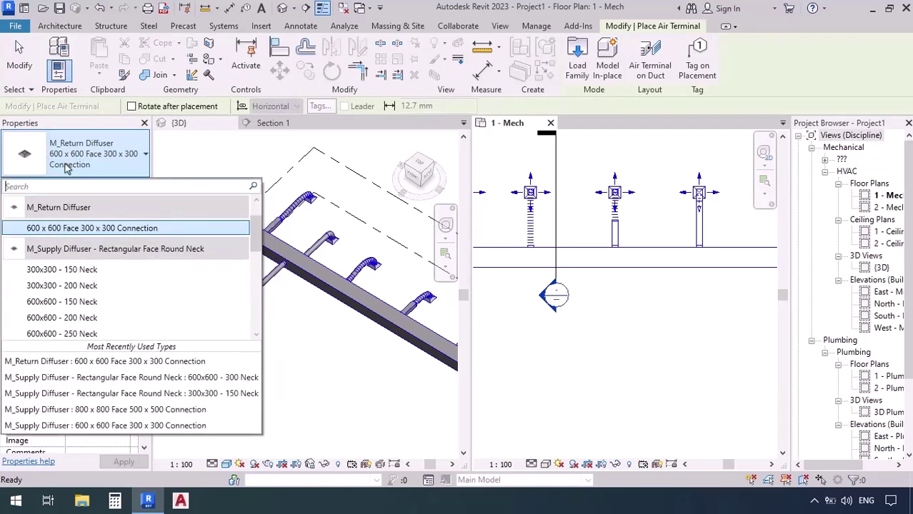
pyautogui.click(57, 228)
# Set the return diffuser's elevation to 2000 and place it below the main duct in the plan
pyautogui.click(92, 225)
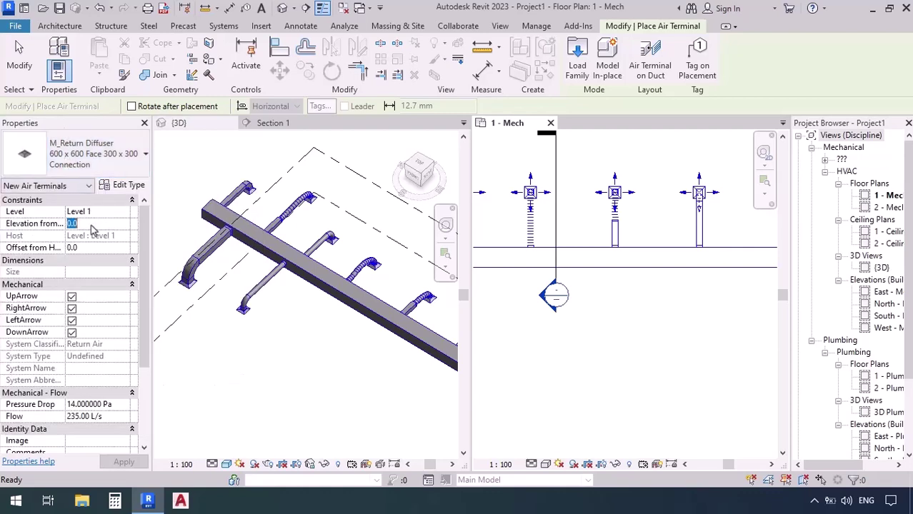
pyautogui.write('2000')
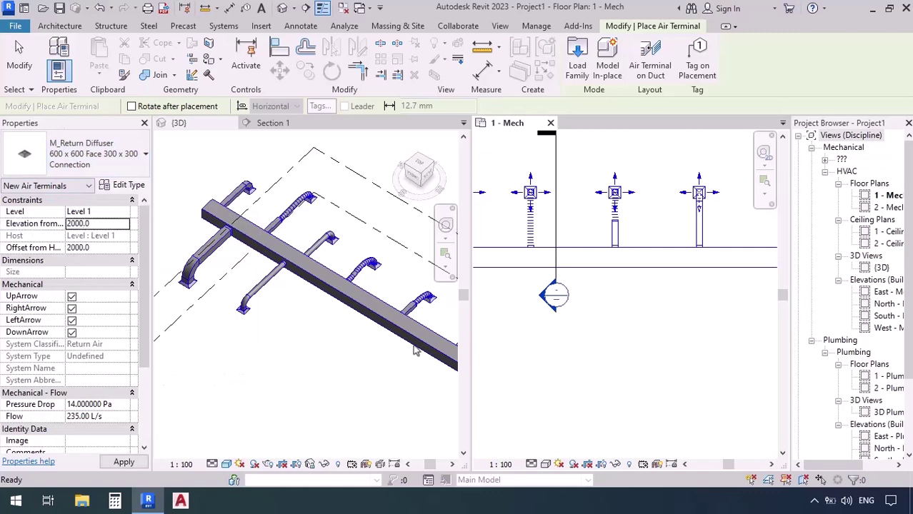
pyautogui.click(652, 325)
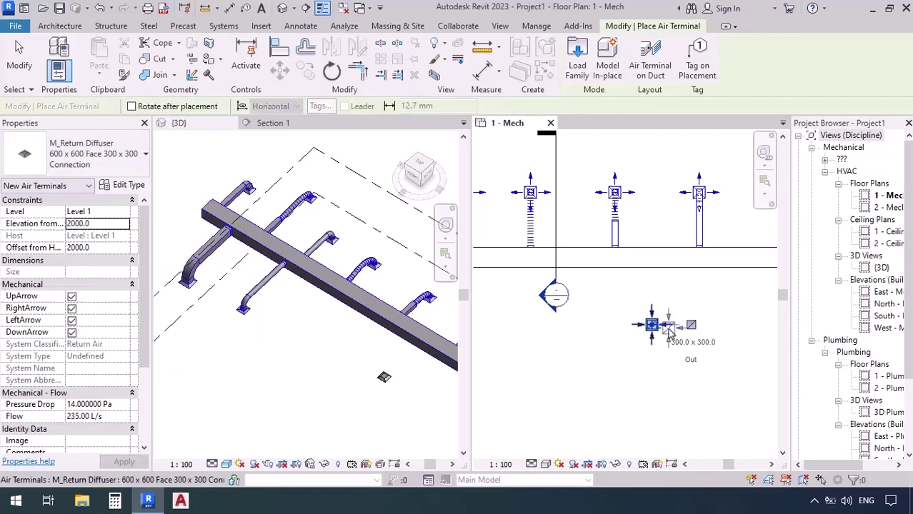
pyautogui.press('Escape')
pyautogui.press('Escape')
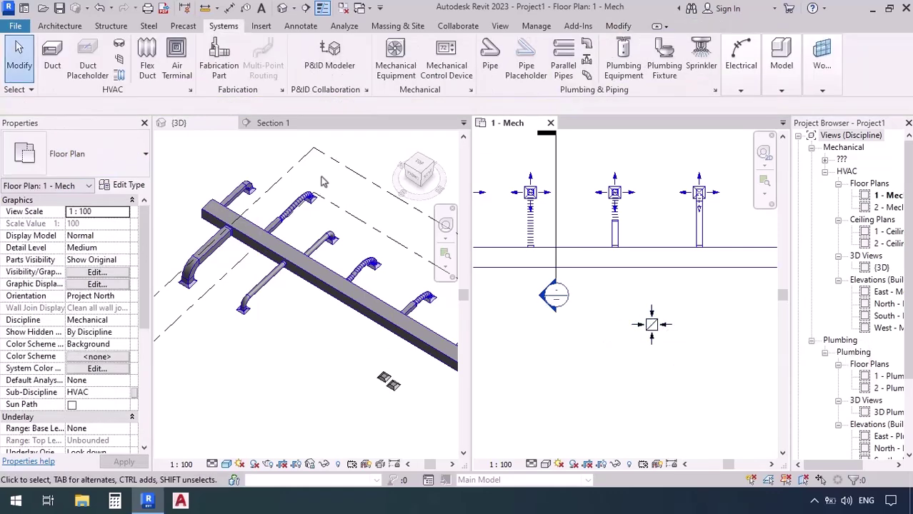
# Draw a 300 x 300 rectangular duct of type Radius Elbows / Taps from the main duct to the centre of the return diffuser
pyautogui.click(52, 57)
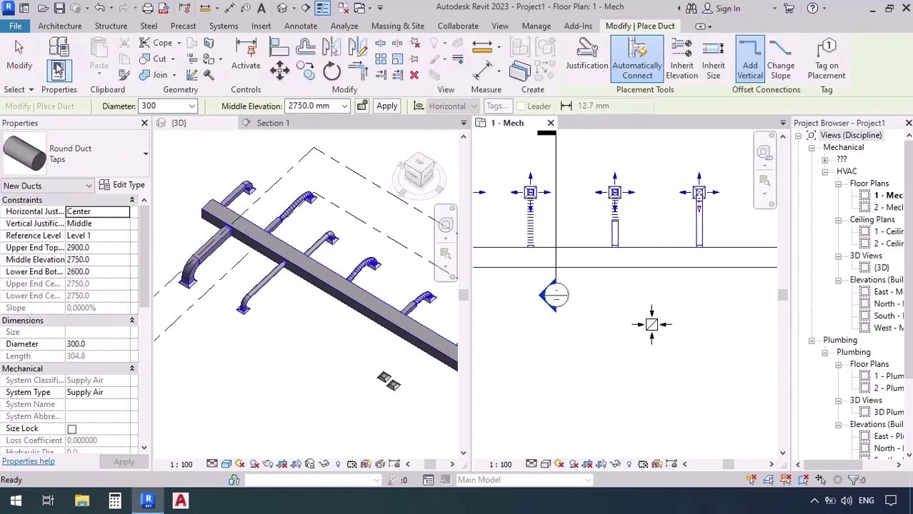
pyautogui.click(76, 165)
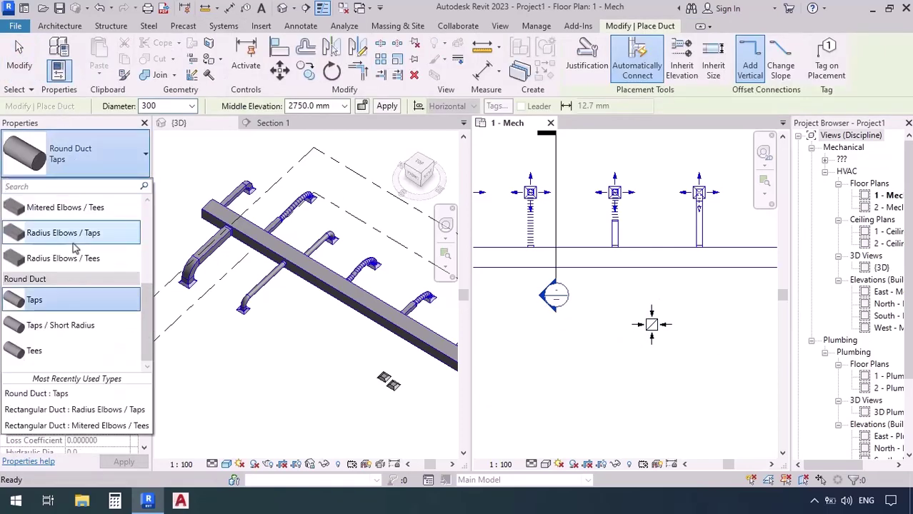
pyautogui.click(74, 240)
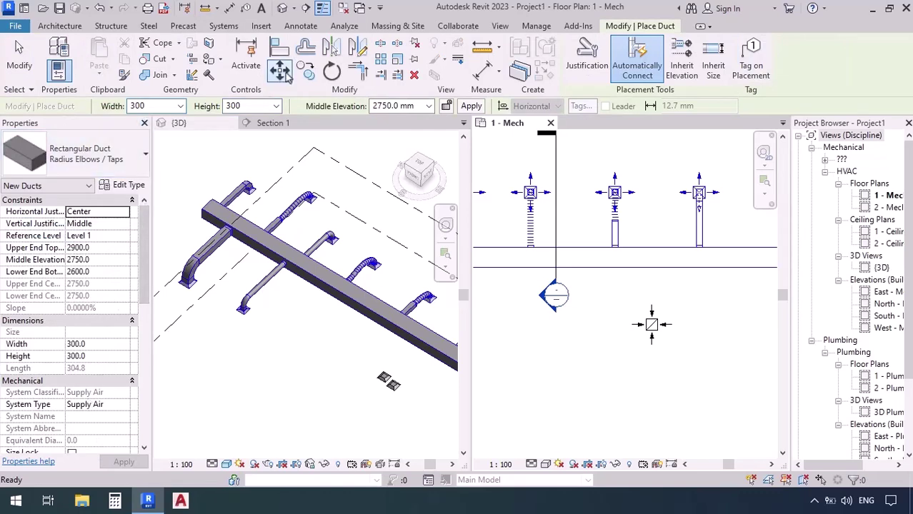
pyautogui.click(652, 258)
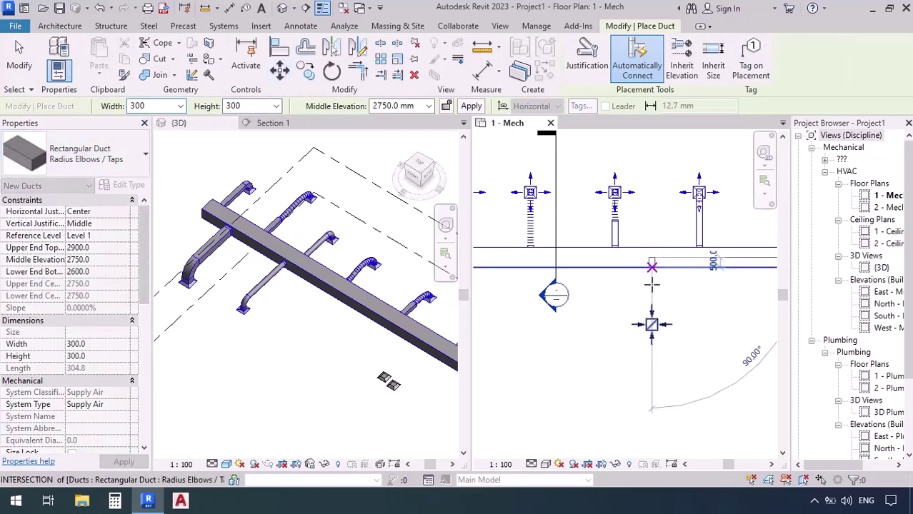
pyautogui.click(652, 325)
pyautogui.scroll(5, 418, 378)
pyautogui.keyDown('shift'); pyautogui.moveTo(418, 377); pyautogui.dragTo(417, 285, button='middle'); pyautogui.keyUp('shift')
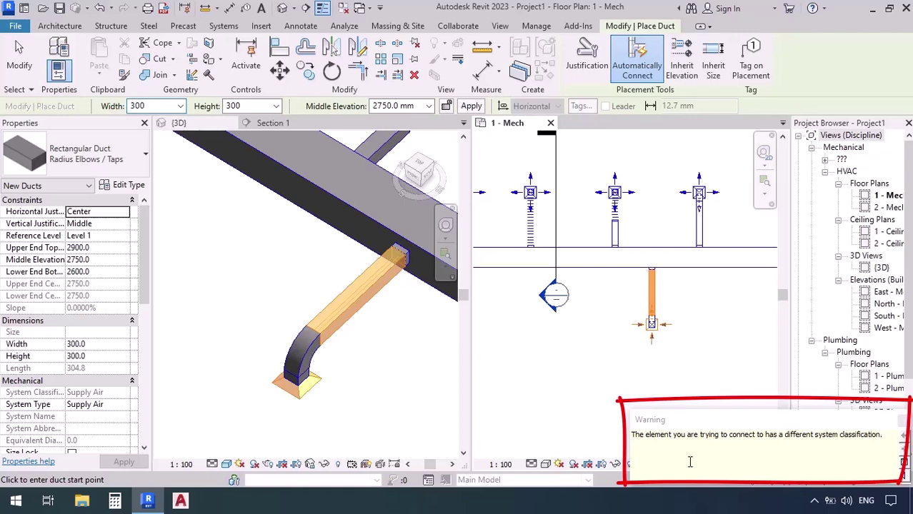
pyautogui.press('Escape')
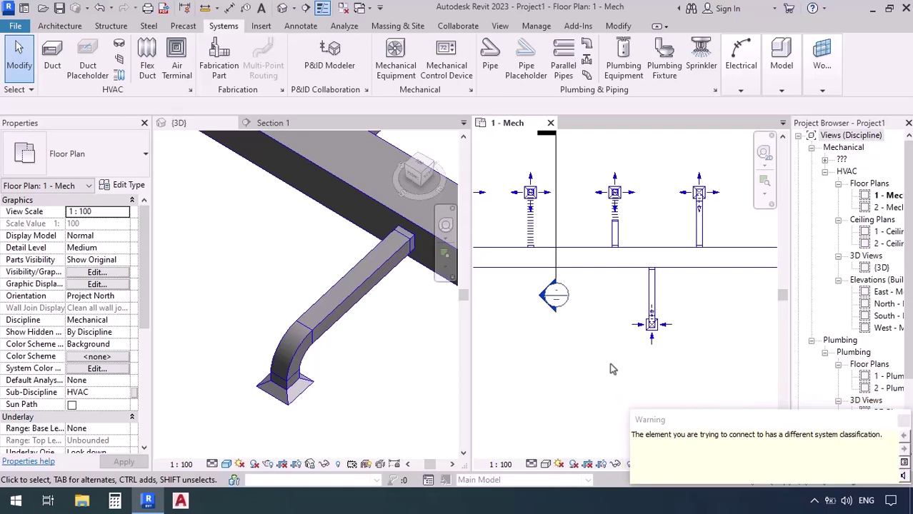
# Combine the tiled views into a single tabbed window and move the section mark past the right-hand end of the main duct
pyautogui.scroll(-3, 609, 363)
pyautogui.moveTo(571, 386); pyautogui.dragTo(624, 372, button='middle')
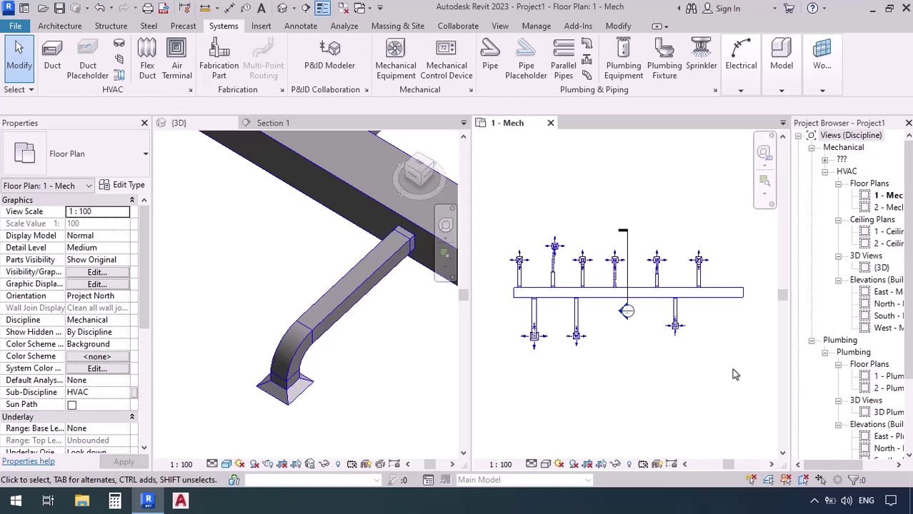
pyautogui.click(500, 26)
pyautogui.click(745, 66)
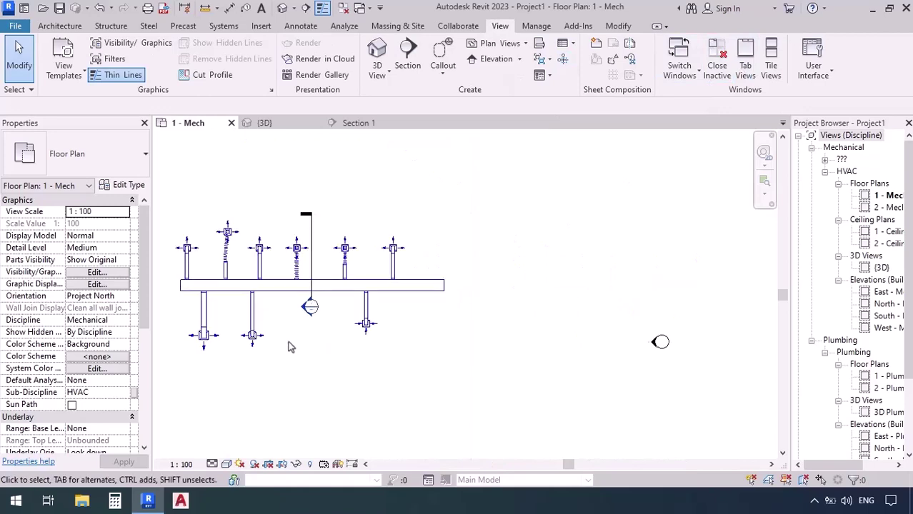
pyautogui.click(707, 342)
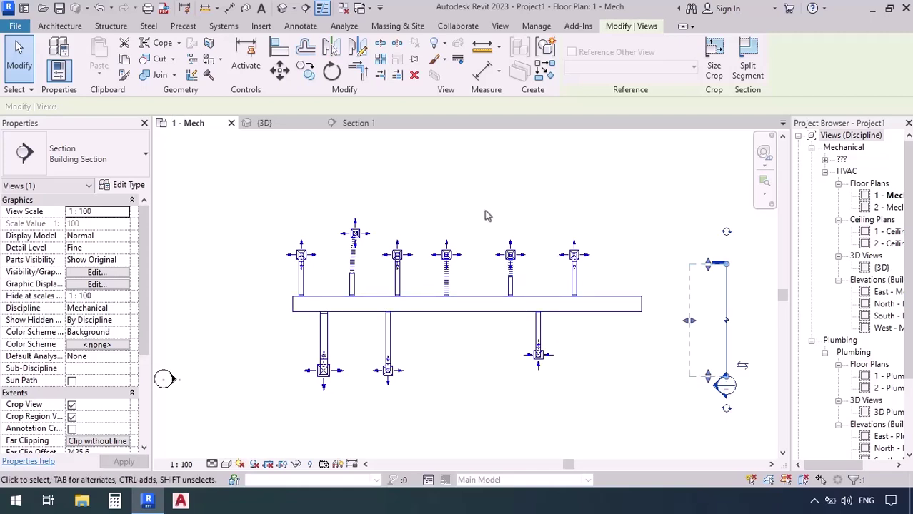
# Place an M_Exhaust Grill air terminal, 600 x 600 Face 300 x 300 Connection, in the empty area below the duct layout
pyautogui.scroll(-3, 487, 216)
pyautogui.scroll(4, 436, 397)
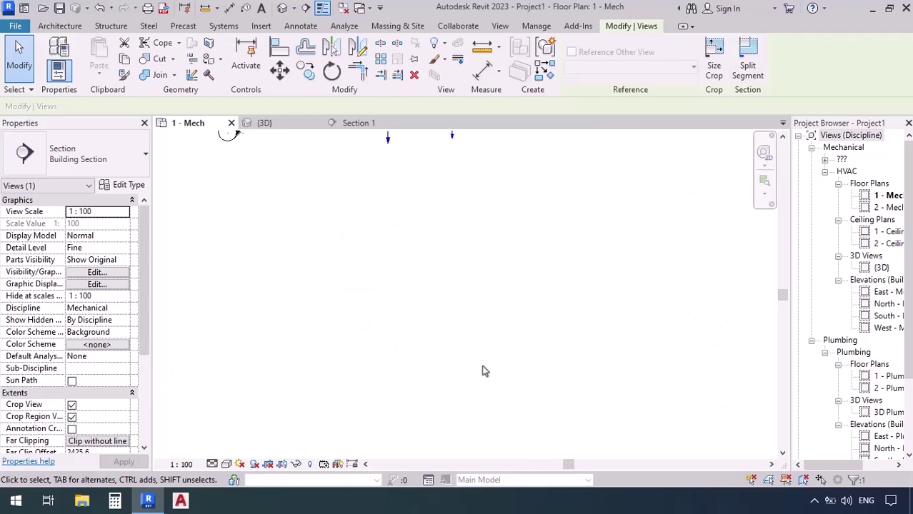
pyautogui.click(223, 26)
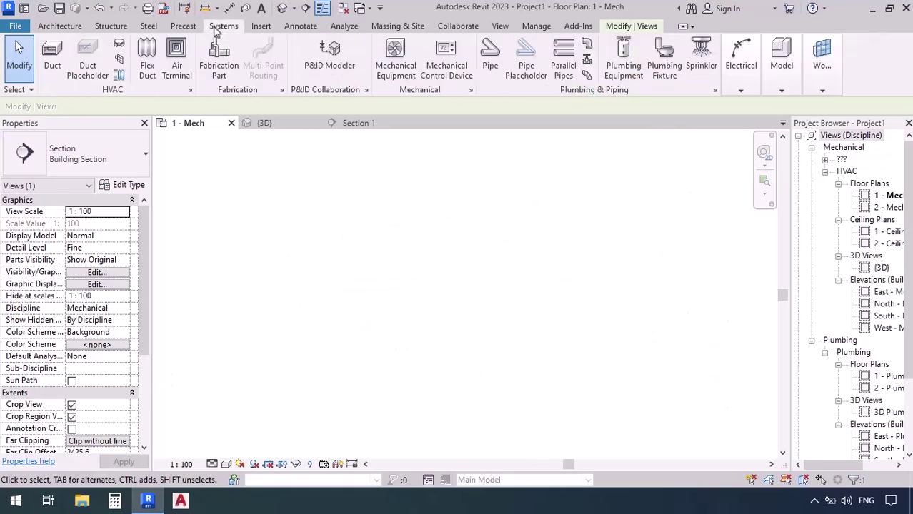
pyautogui.click(177, 63)
pyautogui.click(79, 153)
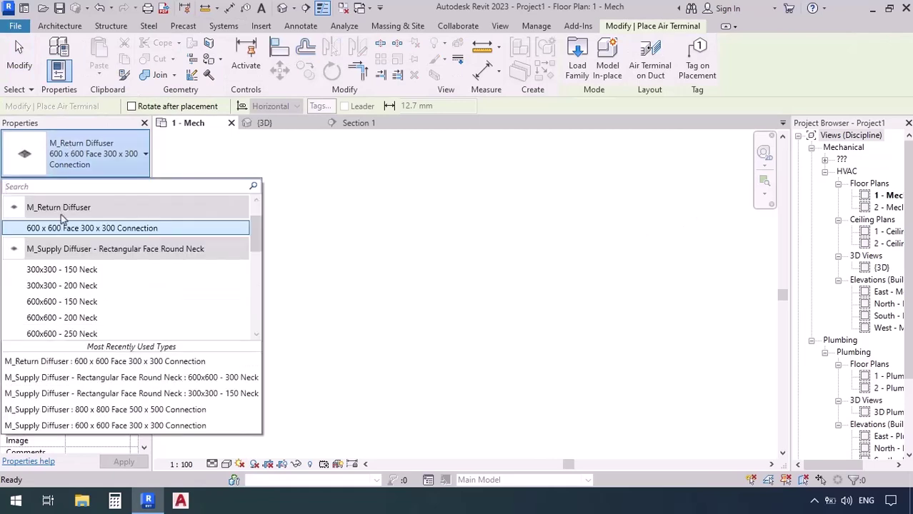
pyautogui.scroll(1, 63, 221)
pyautogui.click(92, 228)
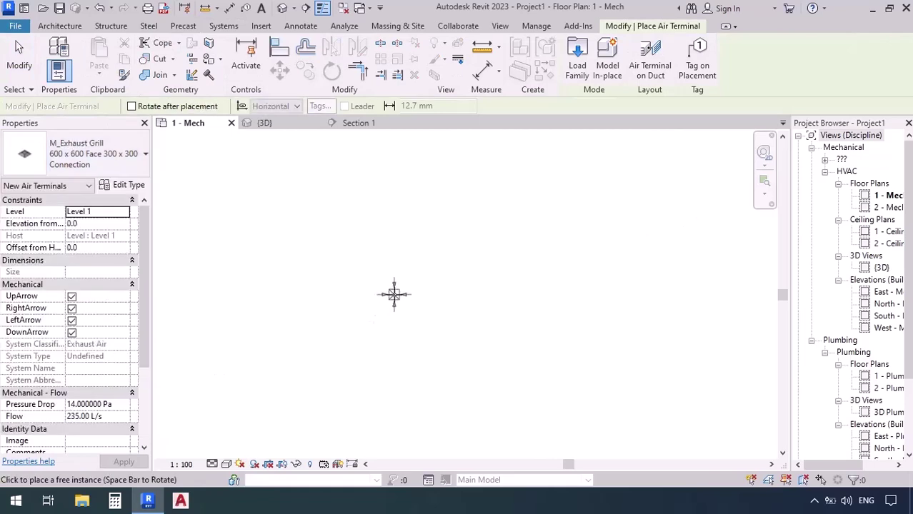
pyautogui.click(389, 283)
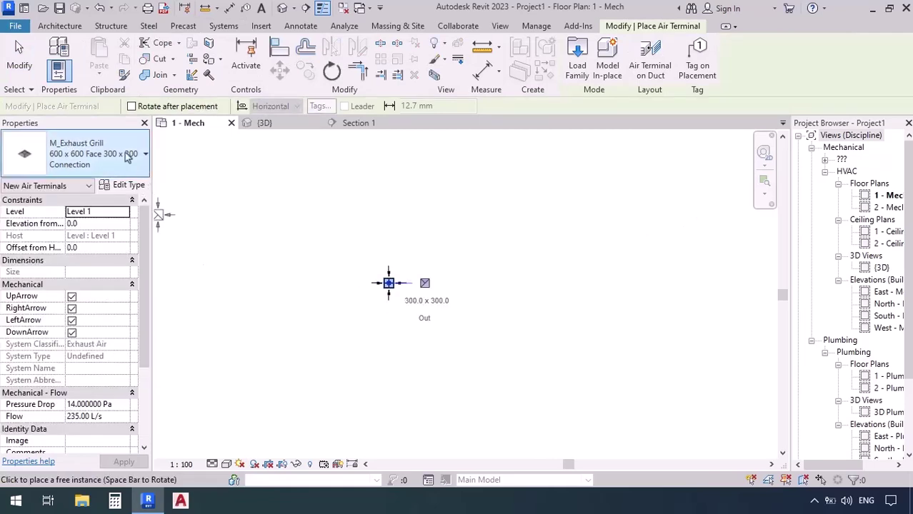
# Place an M_Return Diffuser and an M_Supply Diffuser, both 600 x 600 Face 300 x 300 Connection, in line to the right of the exhaust grill
pyautogui.click(128, 153)
pyautogui.click(62, 270)
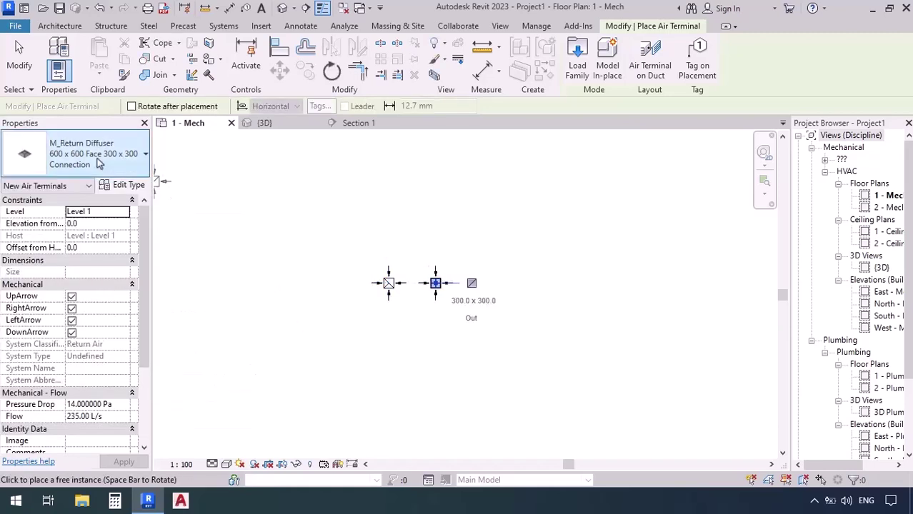
pyautogui.click(129, 154)
pyautogui.scroll(1, 77, 259)
pyautogui.scroll(-2, 73, 268)
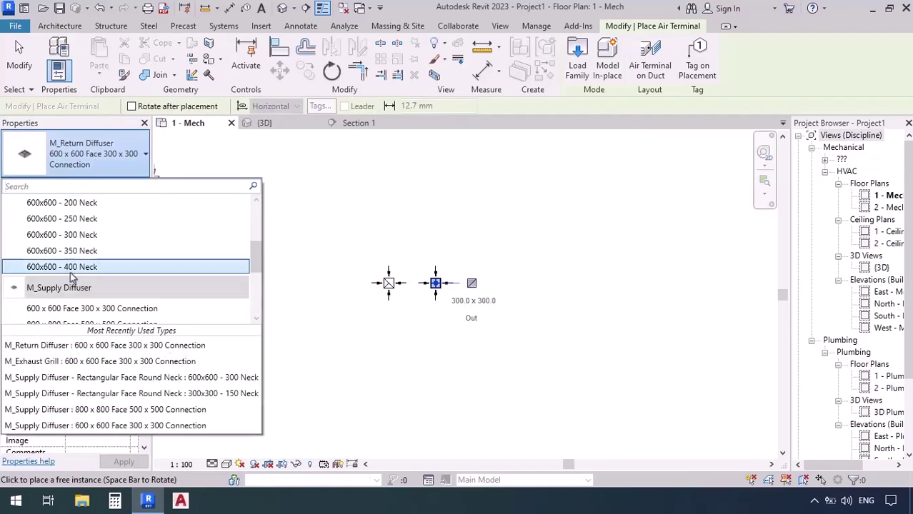
pyautogui.click(59, 308)
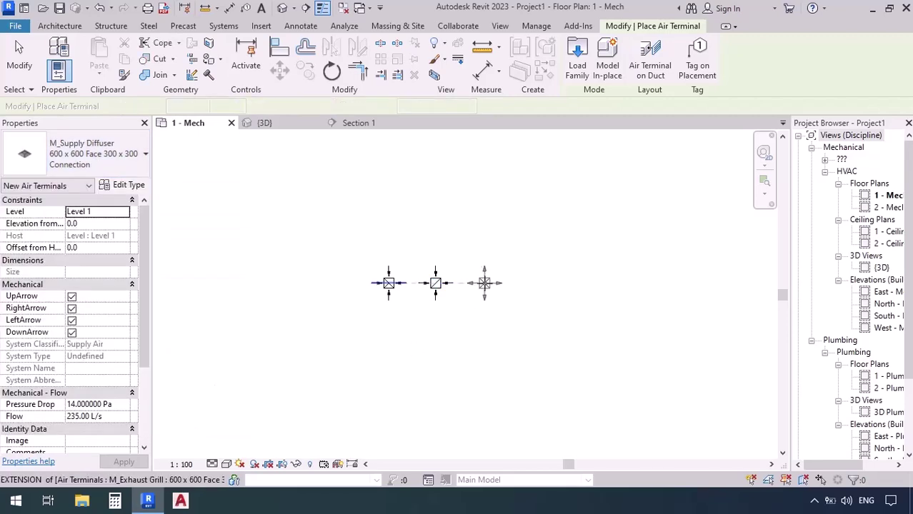
pyautogui.click(484, 282)
pyautogui.press('Escape')
pyautogui.press('Escape')
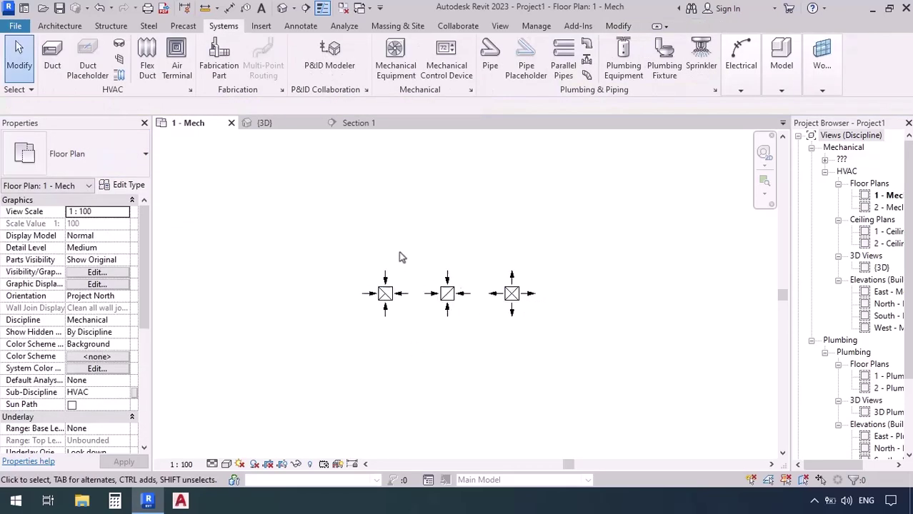
# Start a rectangular Radius Elbows / Taps duct with width 600, height 600 and middle elevation 0
pyautogui.scroll(3, 398, 252)
pyautogui.scroll(2, 493, 357)
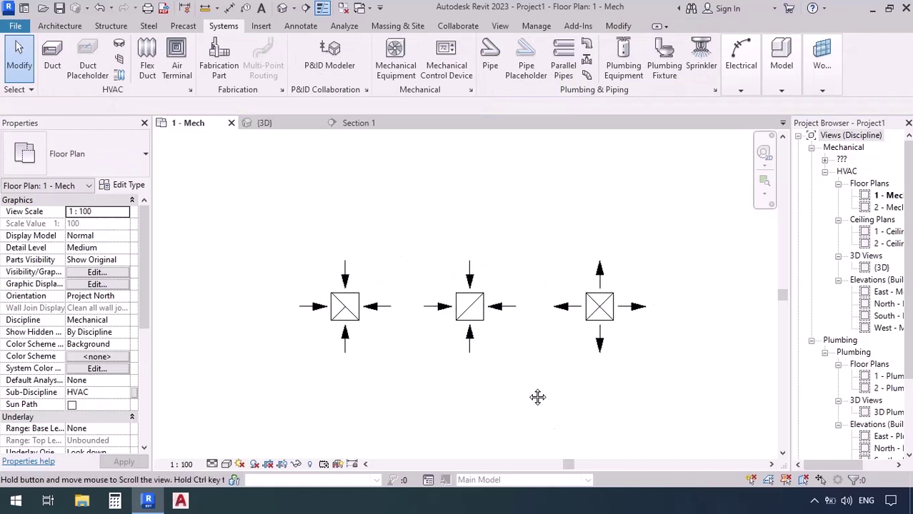
pyautogui.moveTo(495, 363); pyautogui.dragTo(477, 372, button='middle')
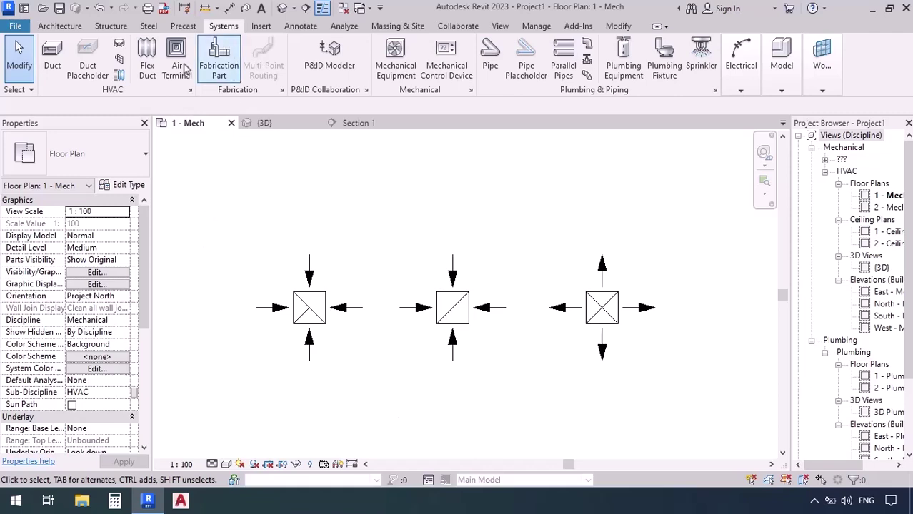
pyautogui.click(50, 55)
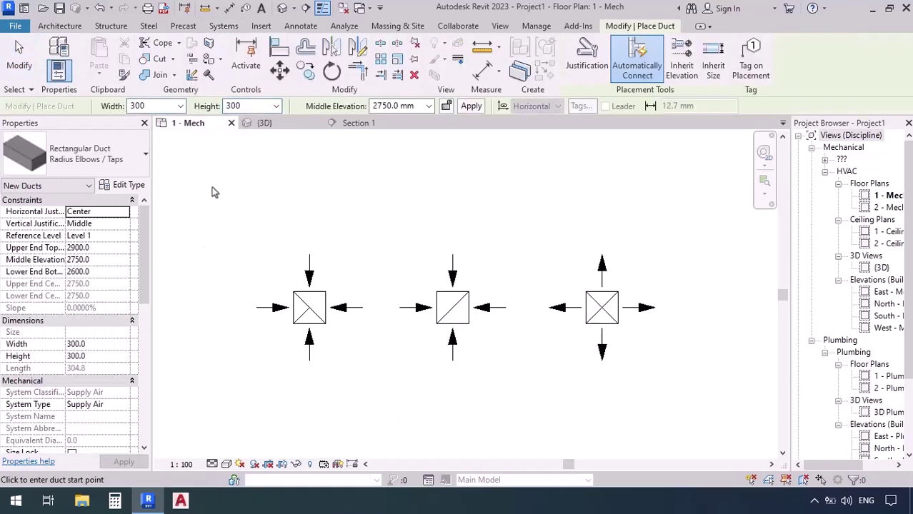
pyautogui.click(153, 108)
pyautogui.write('600')
pyautogui.click(245, 106)
pyautogui.write('600')
pyautogui.press('Return')
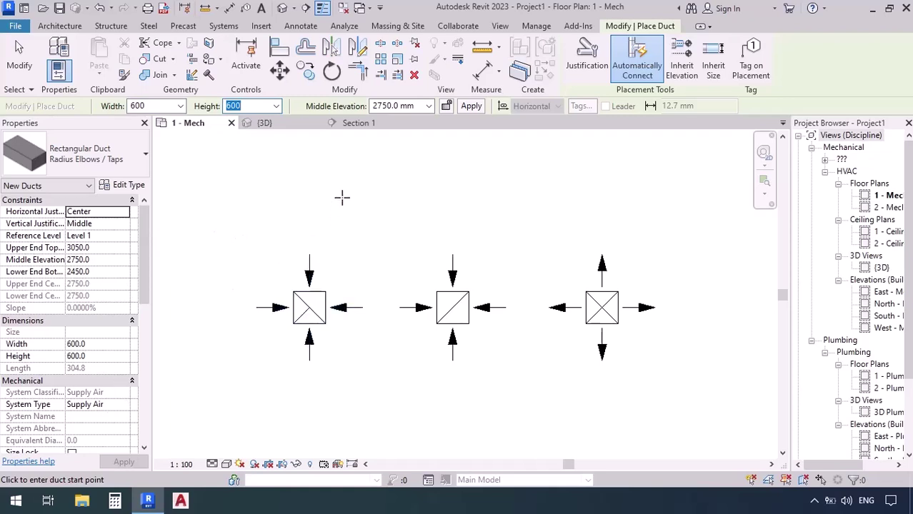
pyautogui.click(393, 106)
pyautogui.write('0')
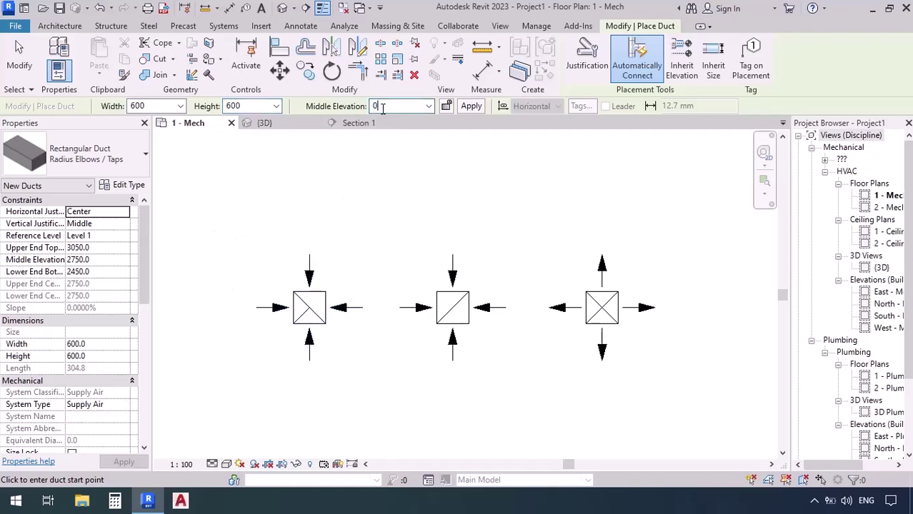
pyautogui.press('Return')
# Place a vertical 600 x 600 Supply Air duct above the supply diffuser symbol in plan, rising from elevation 0 to 4000 mm
pyautogui.click(605, 190)
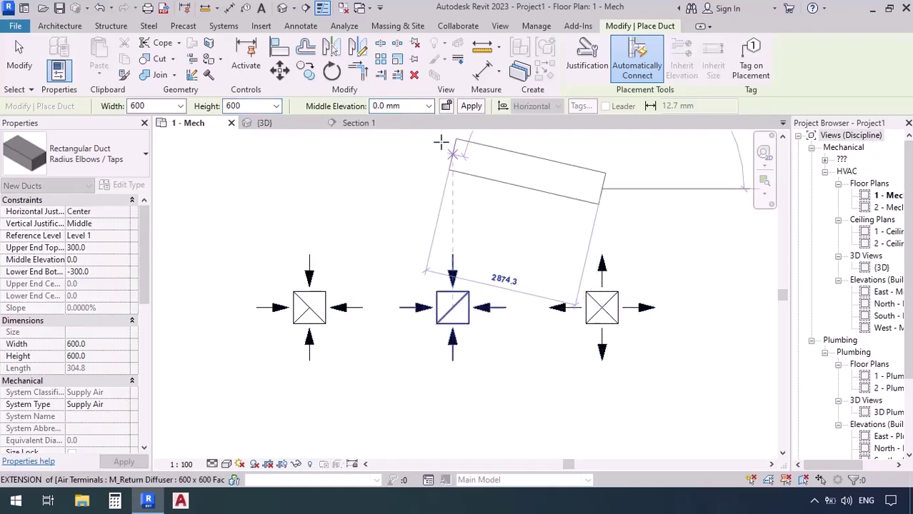
pyautogui.click(414, 110)
pyautogui.write('4000')
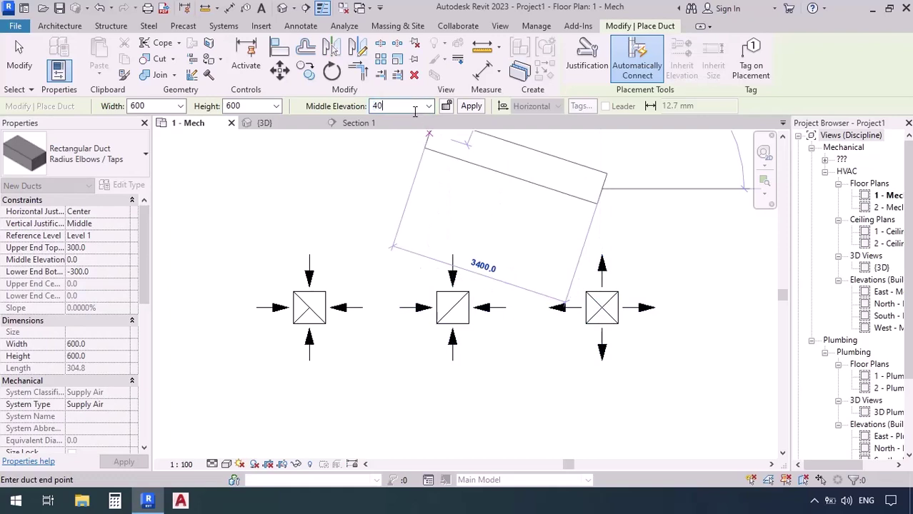
pyautogui.click(471, 105)
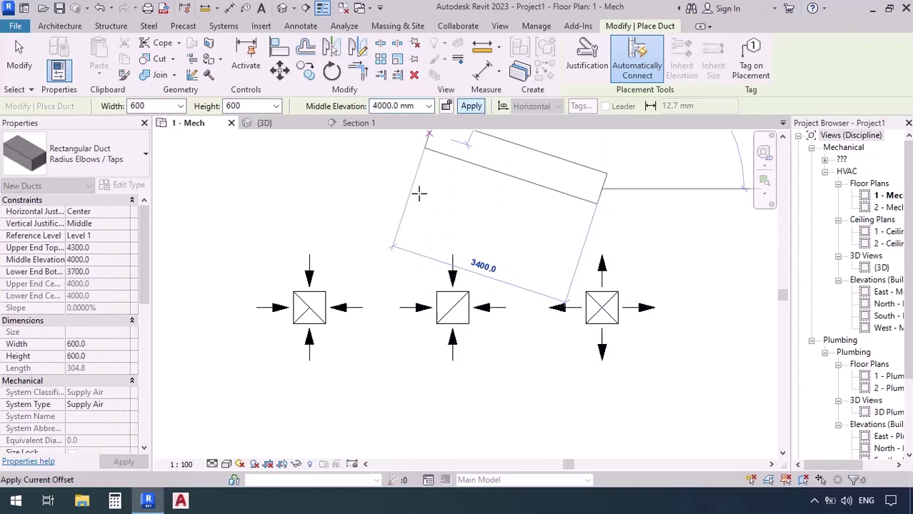
# Place a vertical 600 x 600 Return Air duct above the return diffuser symbol in plan, running from elevation 4000 mm to 0
pyautogui.click(126, 408)
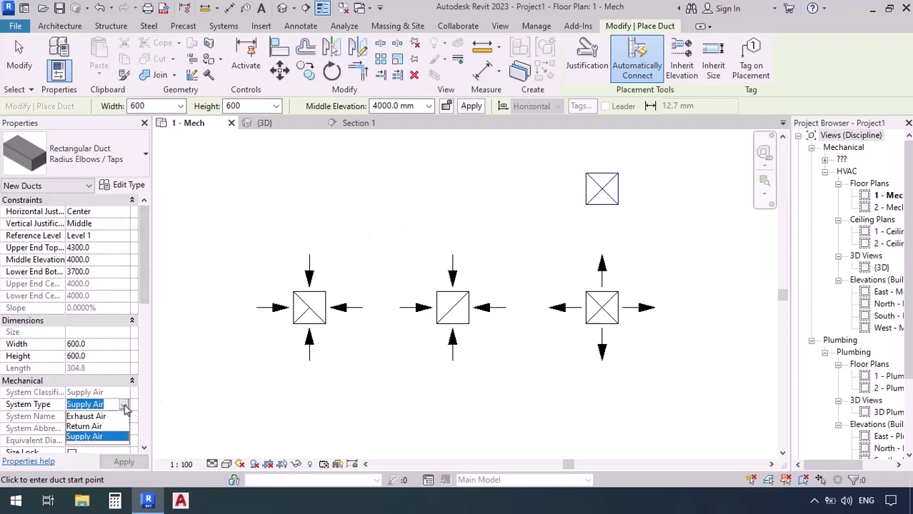
pyautogui.click(85, 427)
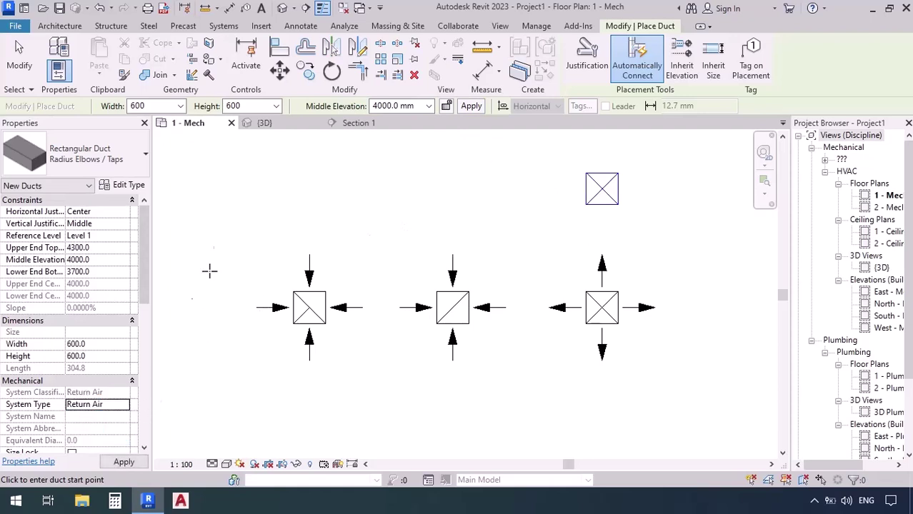
pyautogui.click(450, 198)
pyautogui.click(382, 106)
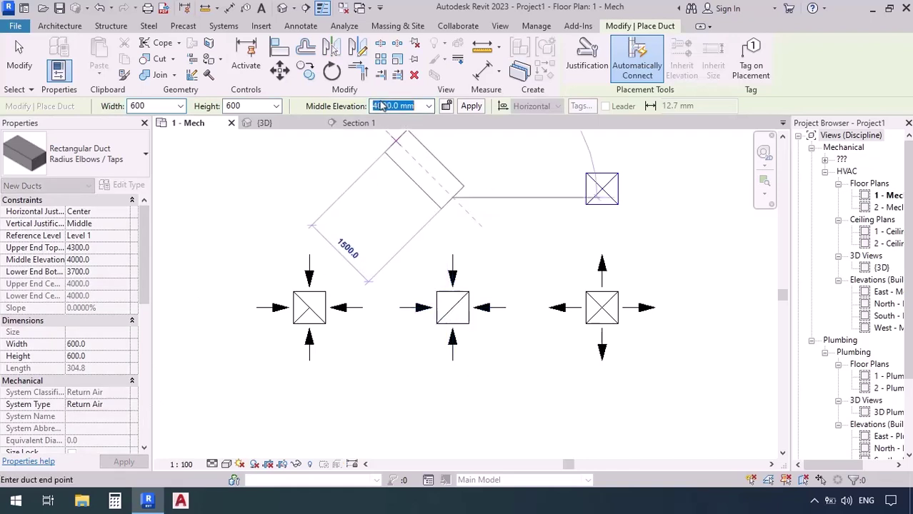
pyautogui.write('0')
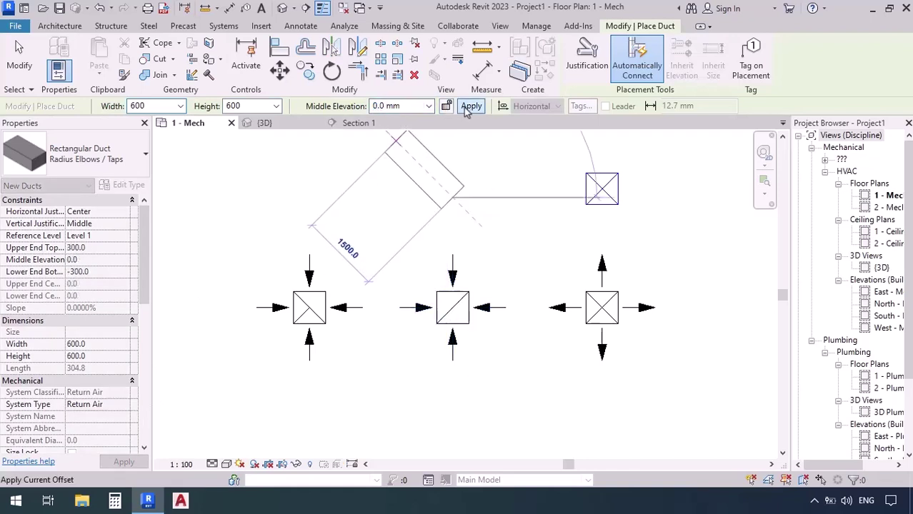
pyautogui.click(471, 106)
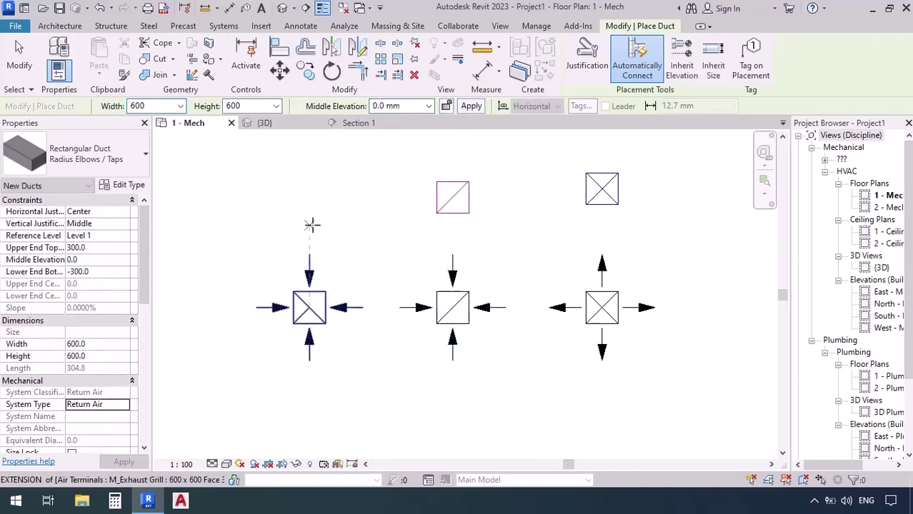
# Place a vertical 600 x 600 Exhaust Air duct above the exhaust grill symbol in plan, rising from elevation 0 to 4000 mm
pyautogui.click(124, 405)
pyautogui.click(85, 416)
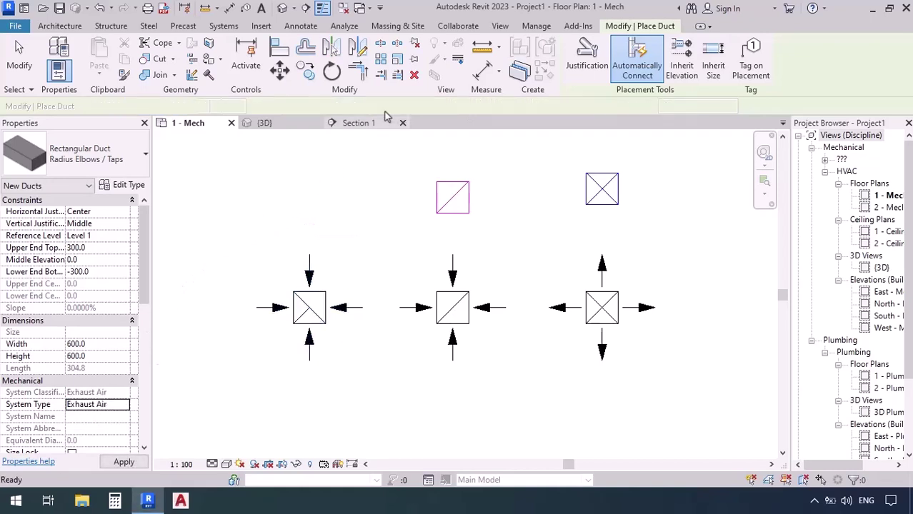
pyautogui.click(309, 198)
pyautogui.click(402, 106)
pyautogui.write('4000')
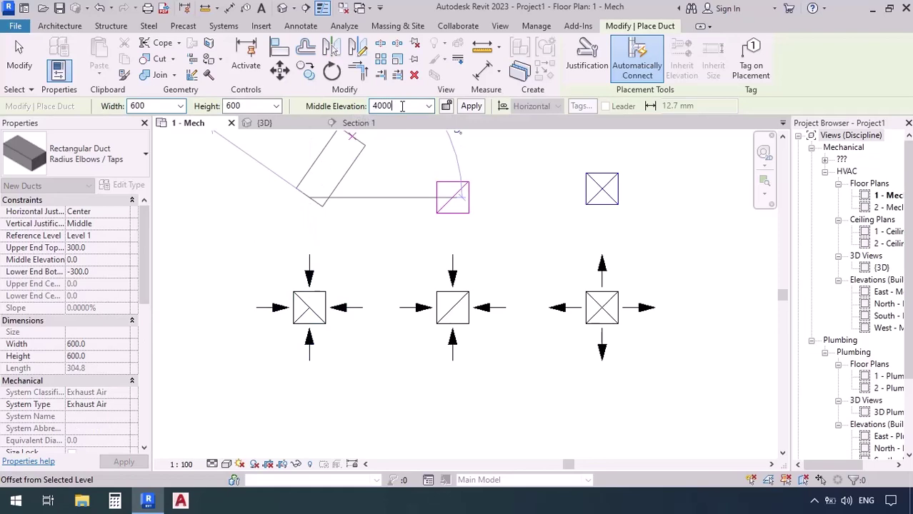
pyautogui.click(470, 105)
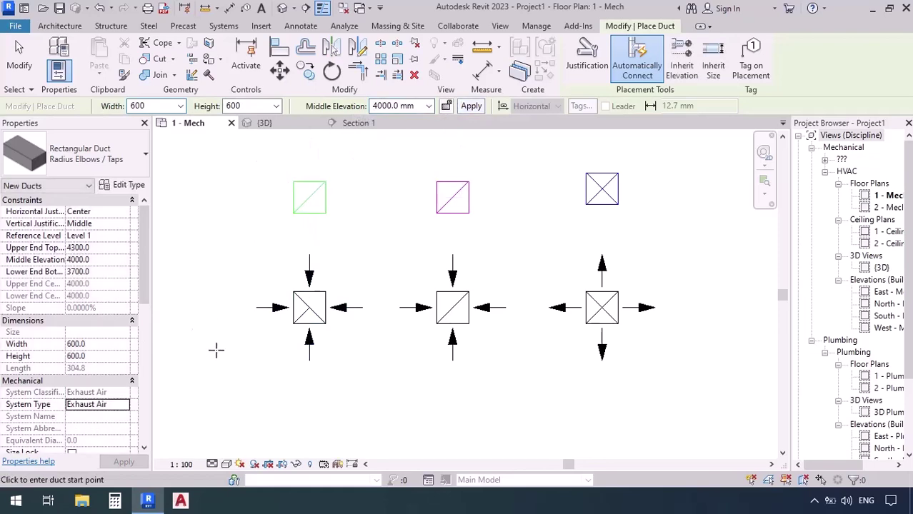
pyautogui.press('Escape')
# Examine the three vertical ducts and air terminals in the 3D view, and compare their symbols in the 1 - Mech floor plan
pyautogui.scroll(1, 471, 236)
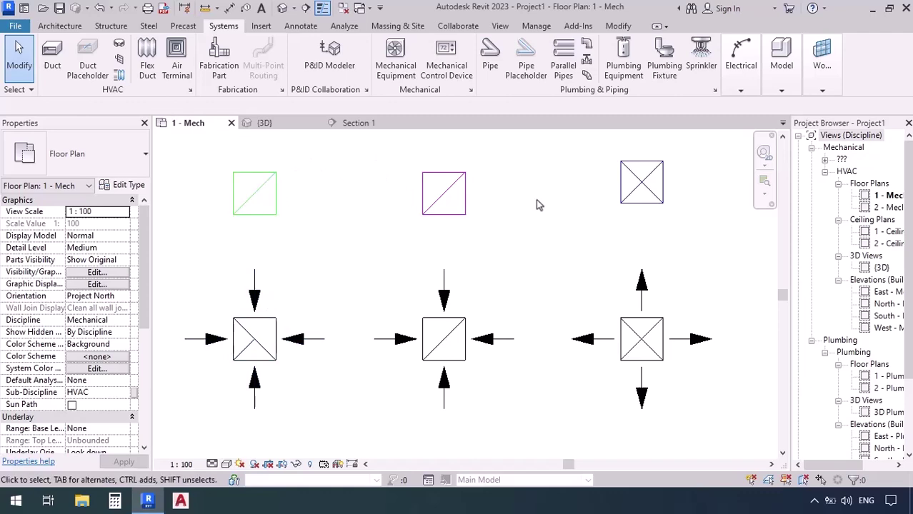
pyautogui.click(263, 123)
pyautogui.scroll(5, 200, 408)
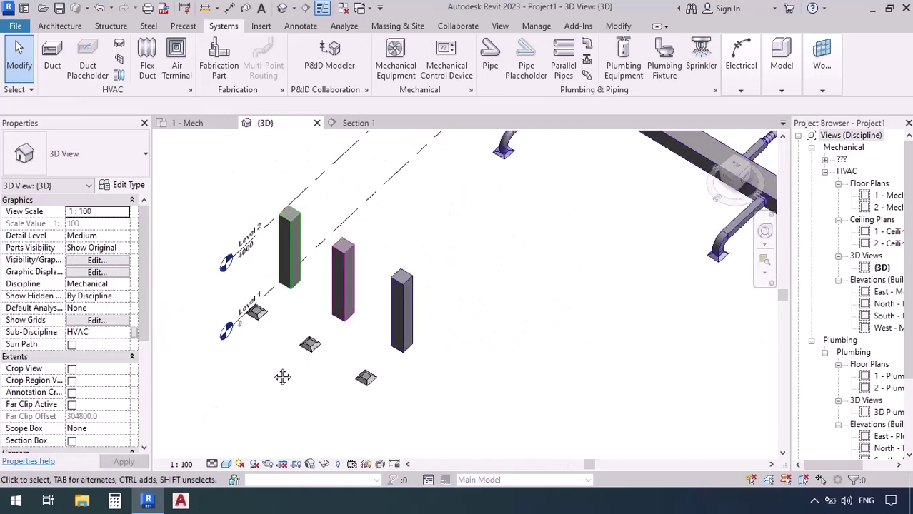
pyautogui.scroll(3, 283, 371)
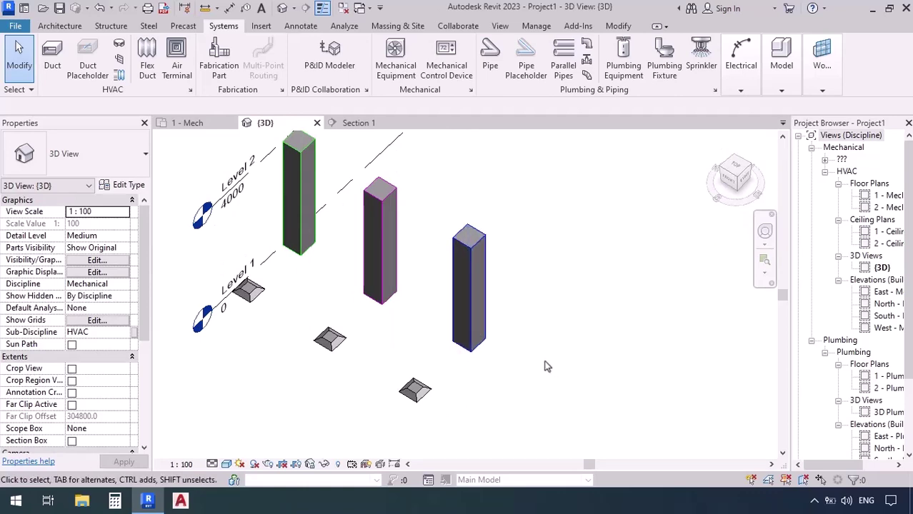
pyautogui.click(214, 125)
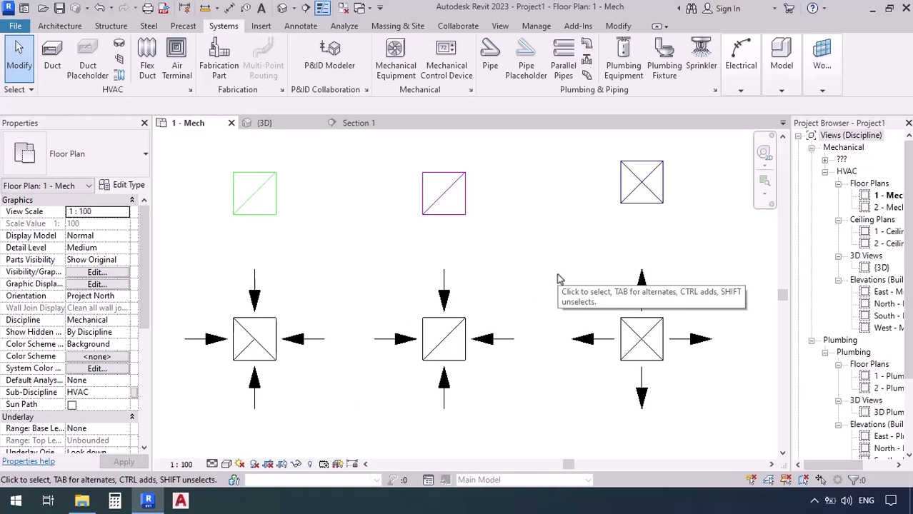
pyautogui.scroll(-2, 530, 345)
pyautogui.scroll(-3, 531, 401)
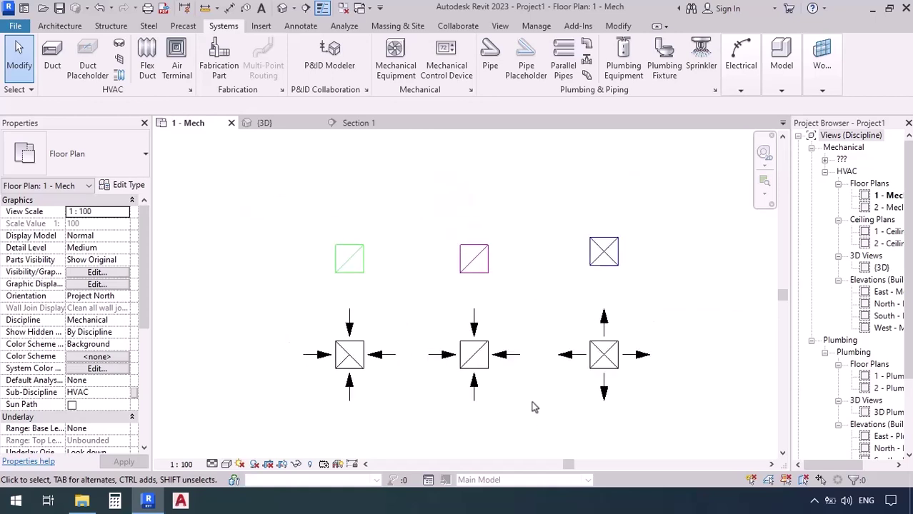
pyautogui.scroll(-3, 531, 403)
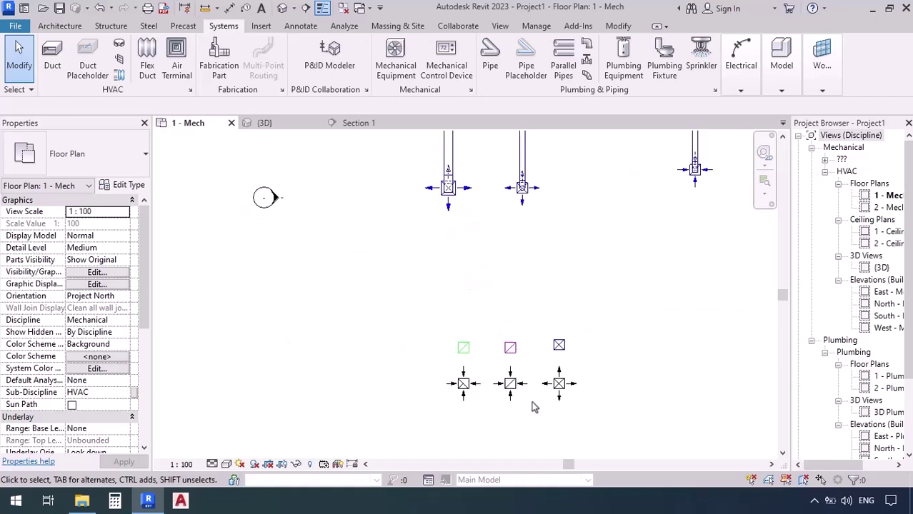
pyautogui.scroll(6, 535, 396)
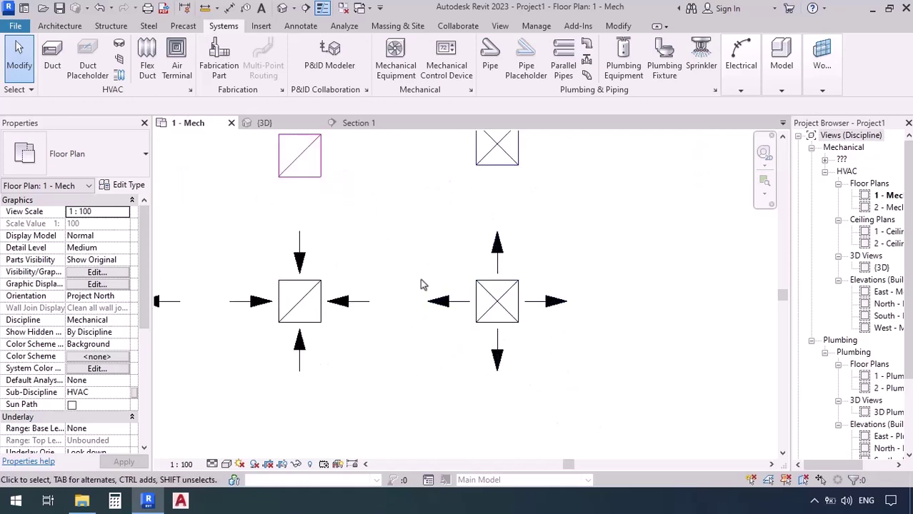
pyautogui.scroll(1, 399, 281)
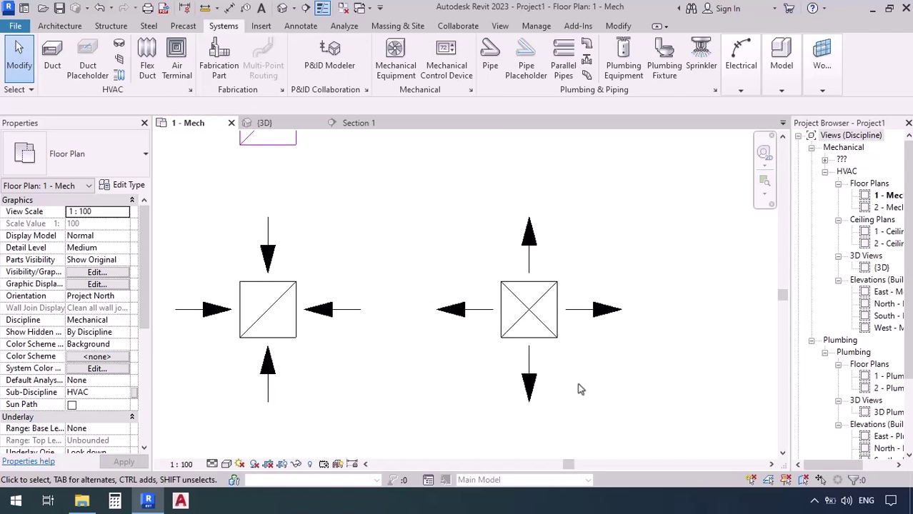
# Hide the UpArrow and DownArrow of the M_Supply Diffuser and restore both
pyautogui.click(541, 334)
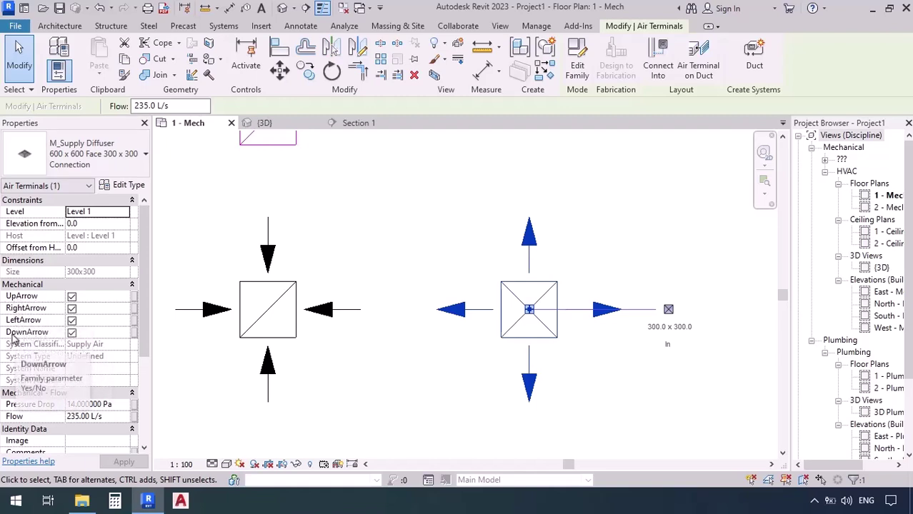
pyautogui.click(72, 296)
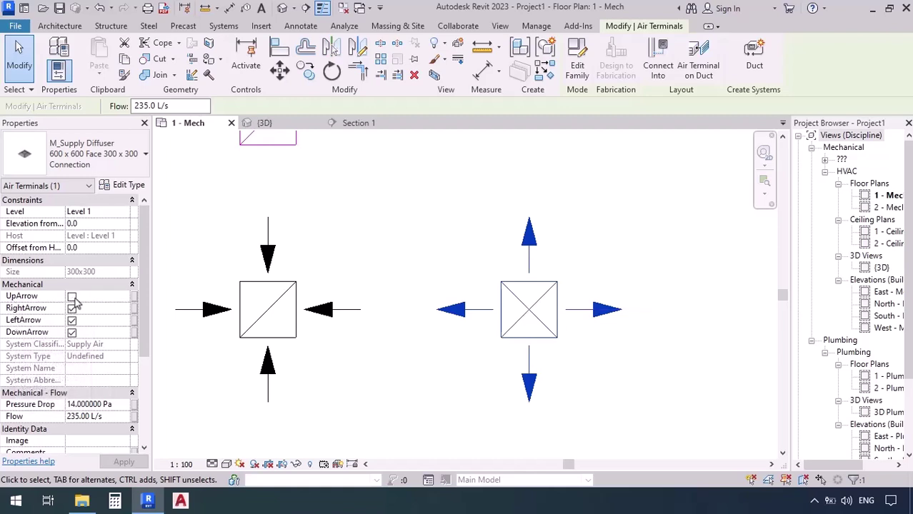
pyautogui.click(72, 333)
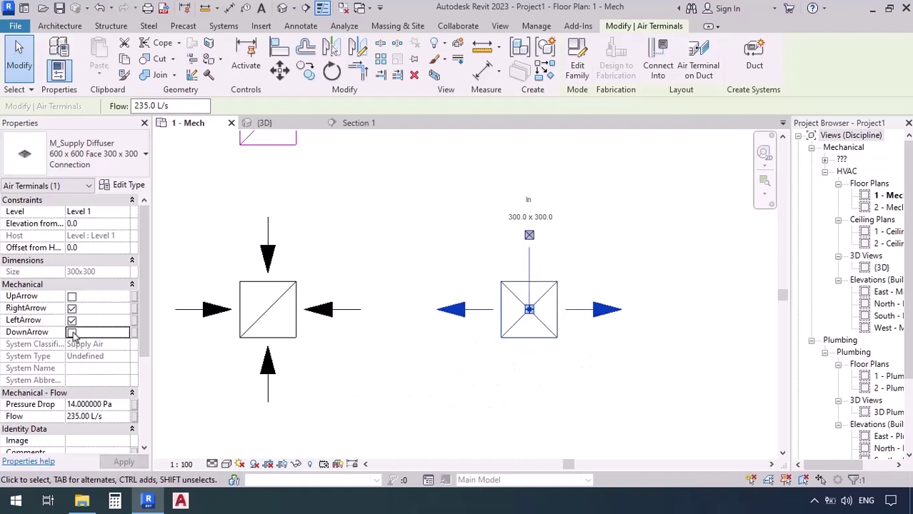
pyautogui.click(72, 297)
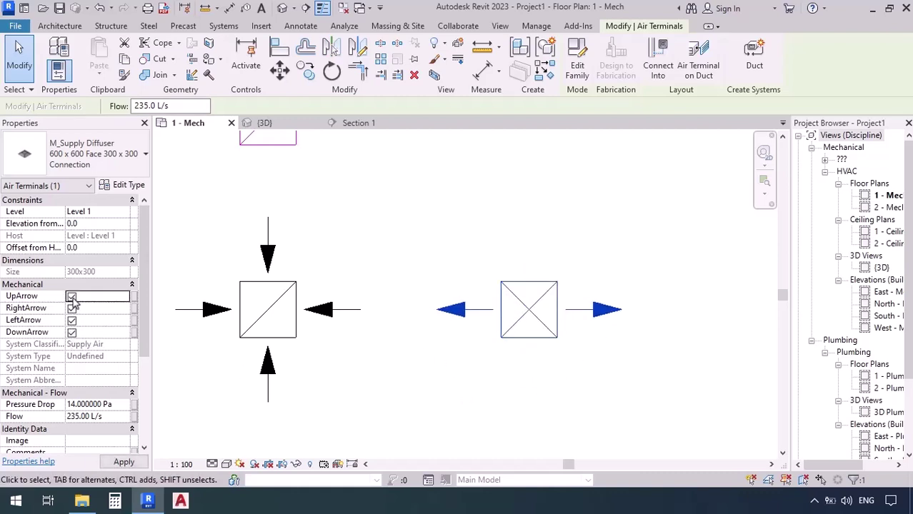
# Hide the supply diffuser's RightArrow and LeftArrow and restore both
pyautogui.click(72, 308)
pyautogui.click(71, 320)
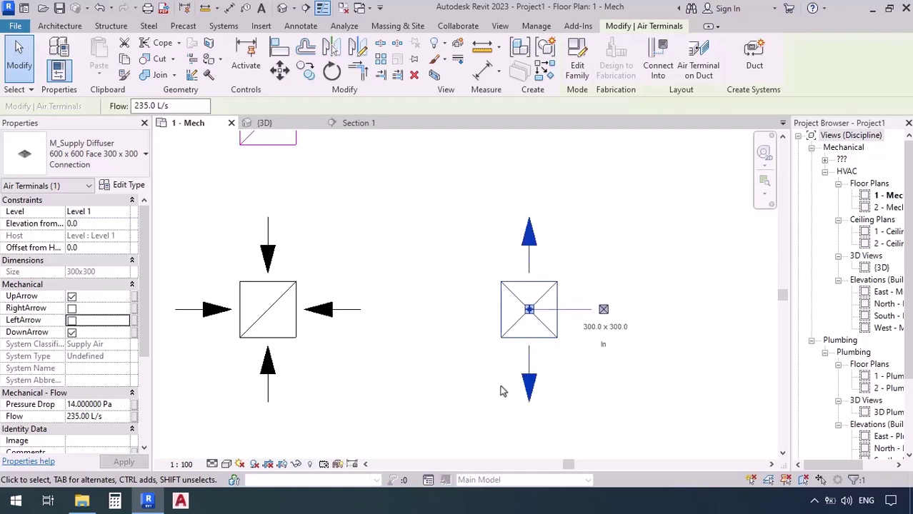
pyautogui.click(72, 308)
pyautogui.click(72, 320)
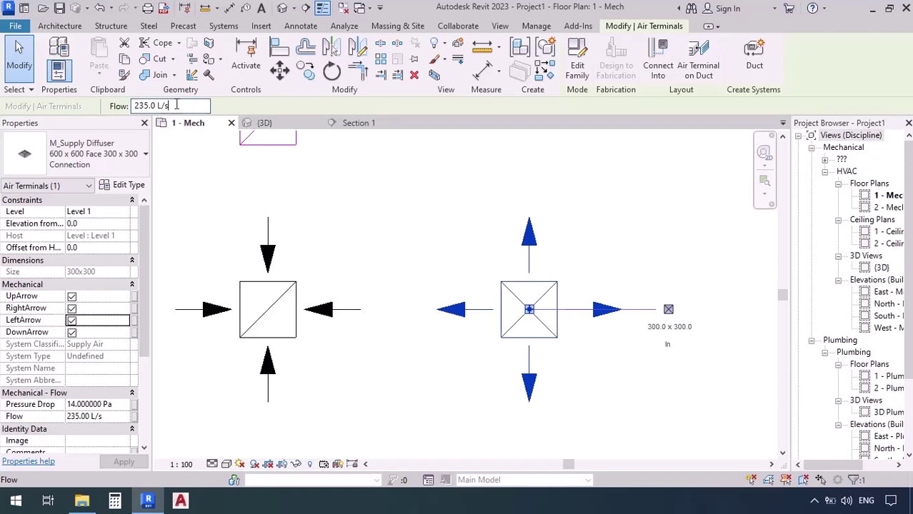
# Replace the flow value of the selected supply diffuser and clear the selection
pyautogui.moveTo(176, 105); pyautogui.dragTo(121, 106)
pyautogui.write('3')
pyautogui.press('Return')
pyautogui.click(579, 422)
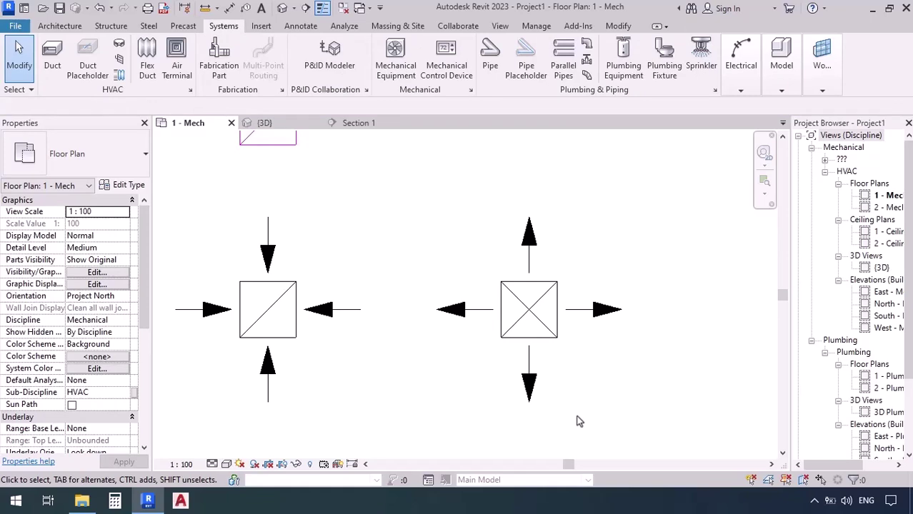
# Open the Project Units settings and list the units of the HVAC discipline
pyautogui.press('u')
pyautogui.press('n')
pyautogui.click(537, 27)
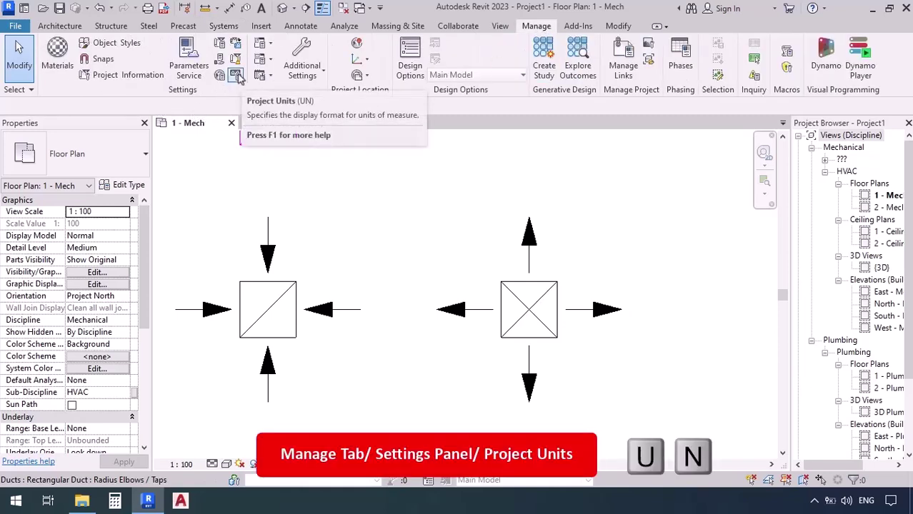
pyautogui.click(238, 76)
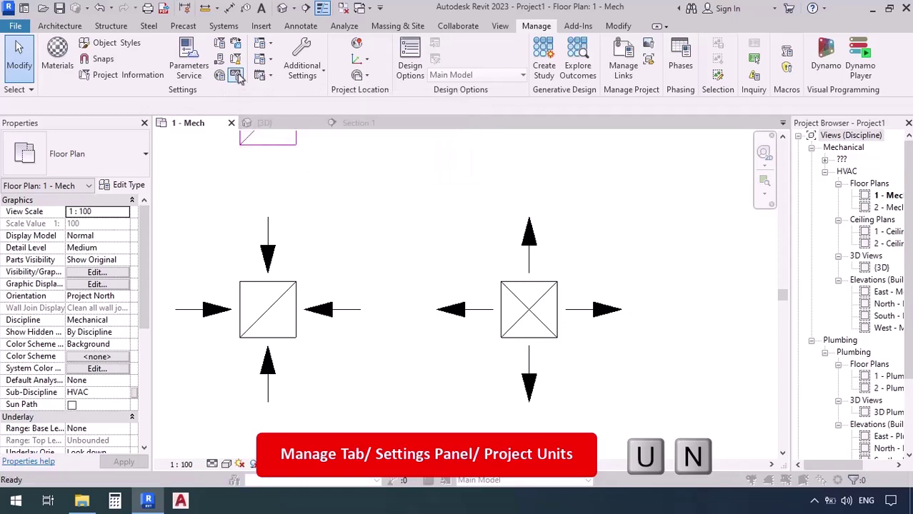
pyautogui.moveTo(593, 76); pyautogui.dragTo(367, 66)
pyautogui.click(387, 94)
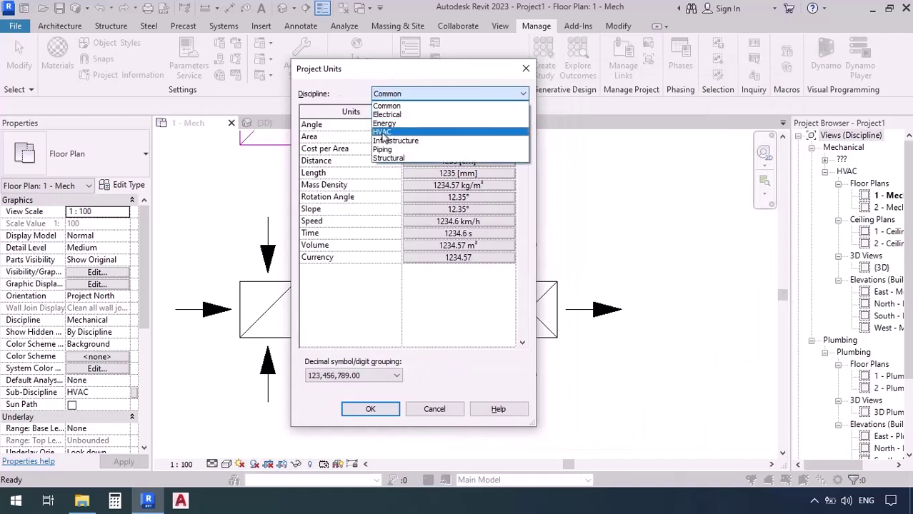
pyautogui.click(383, 132)
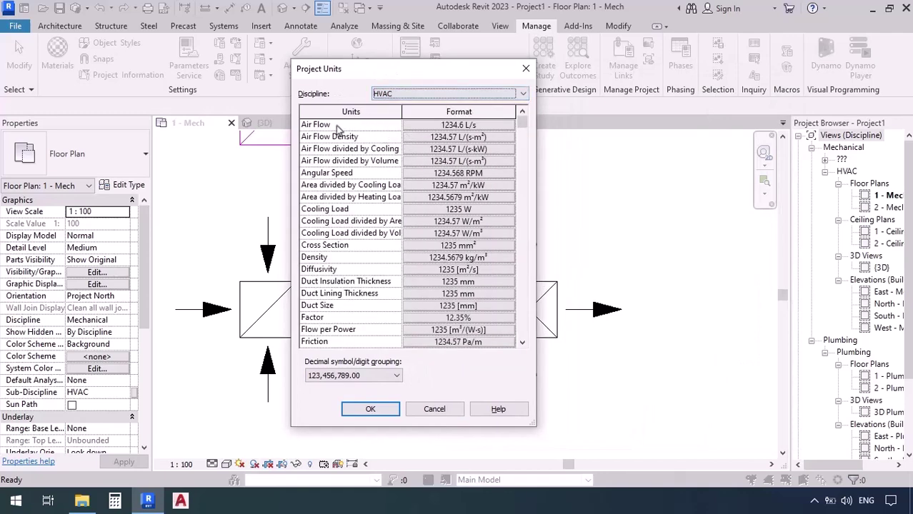
# Set the Air Flow format to cubic feet per minute with the CFM symbol, and reselect the supply diffuser
pyautogui.click(424, 128)
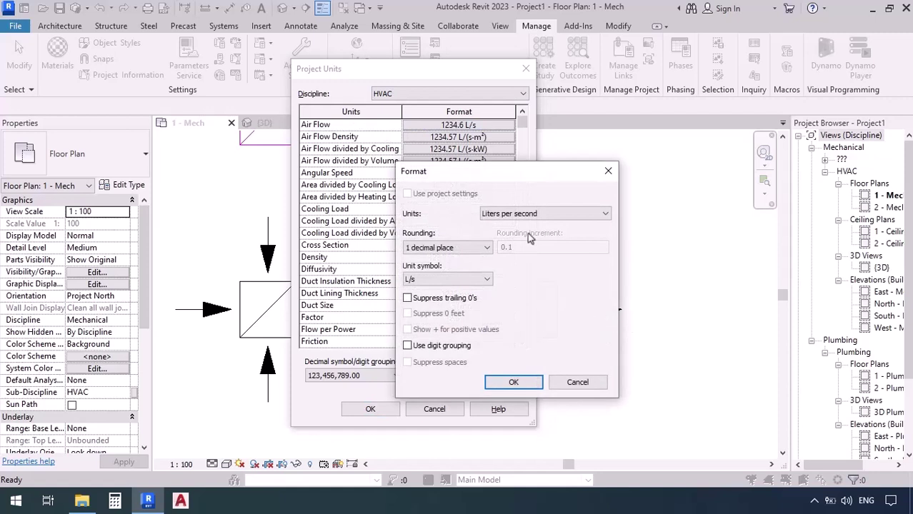
pyautogui.click(517, 214)
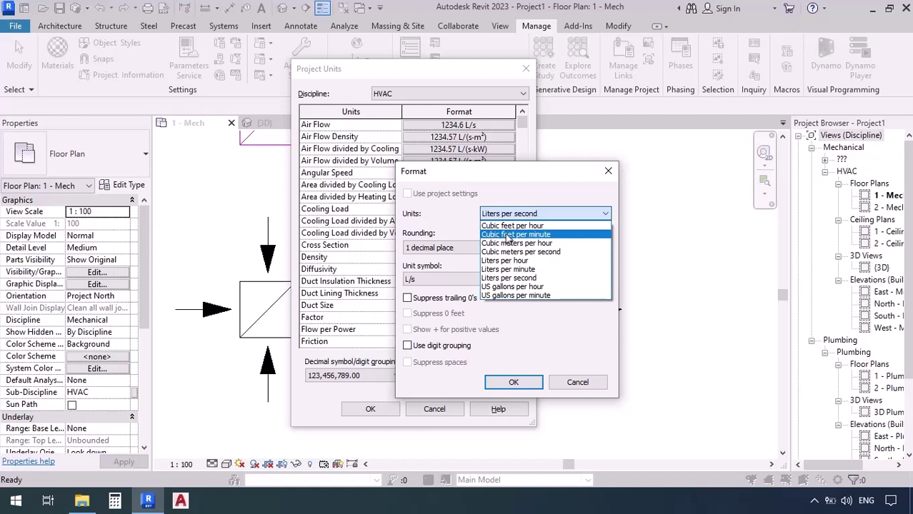
pyautogui.click(507, 237)
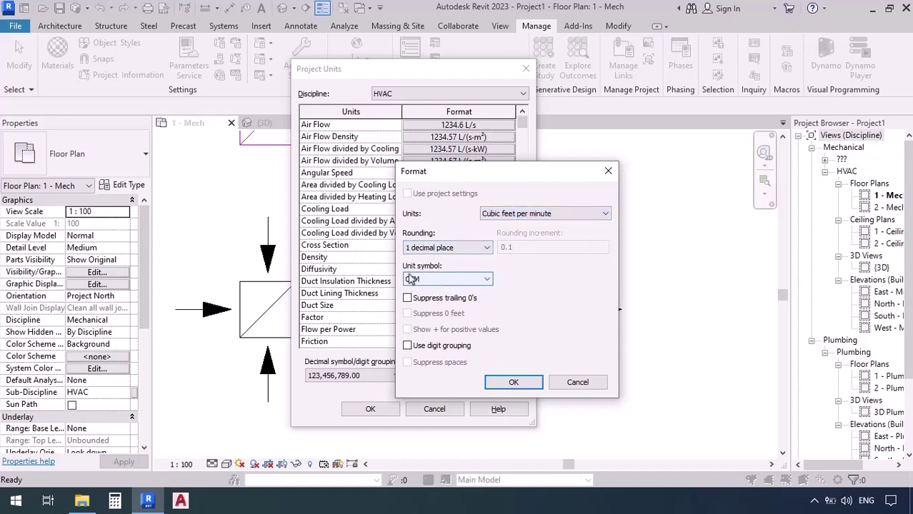
pyautogui.click(423, 280)
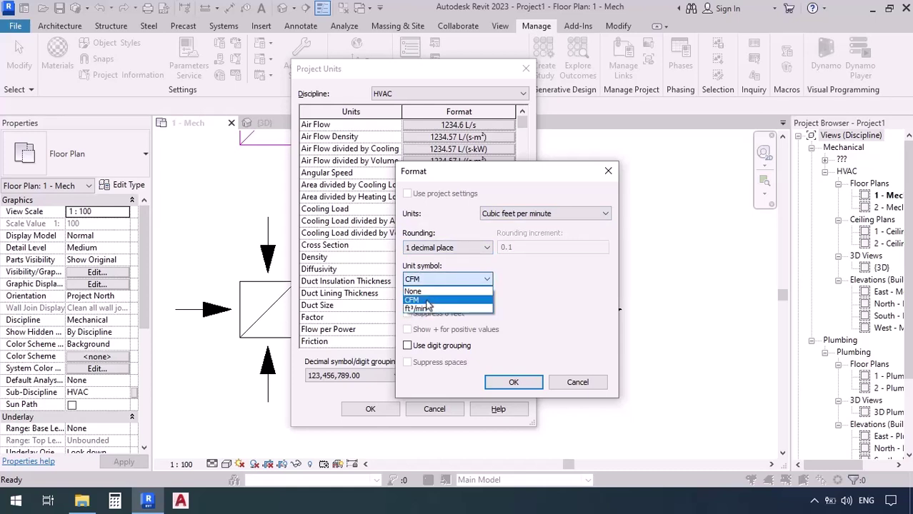
pyautogui.click(427, 301)
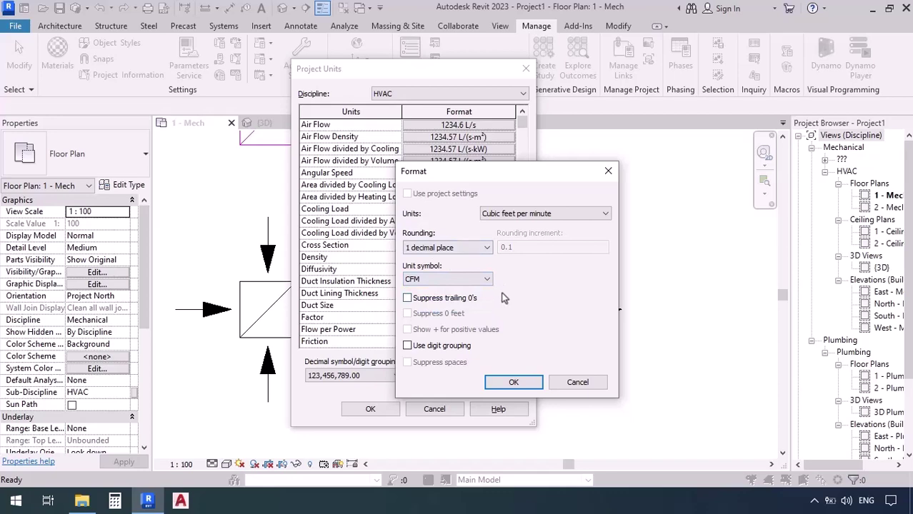
pyautogui.click(513, 382)
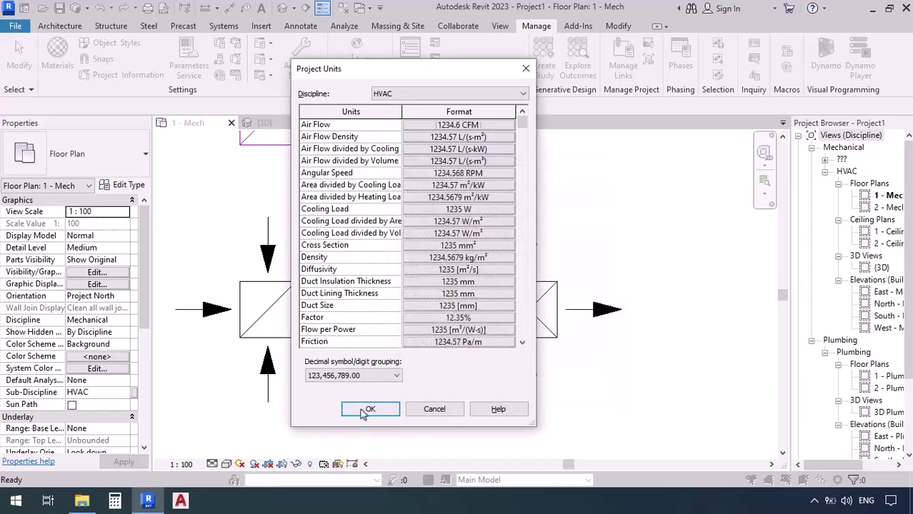
pyautogui.click(370, 409)
pyautogui.click(530, 382)
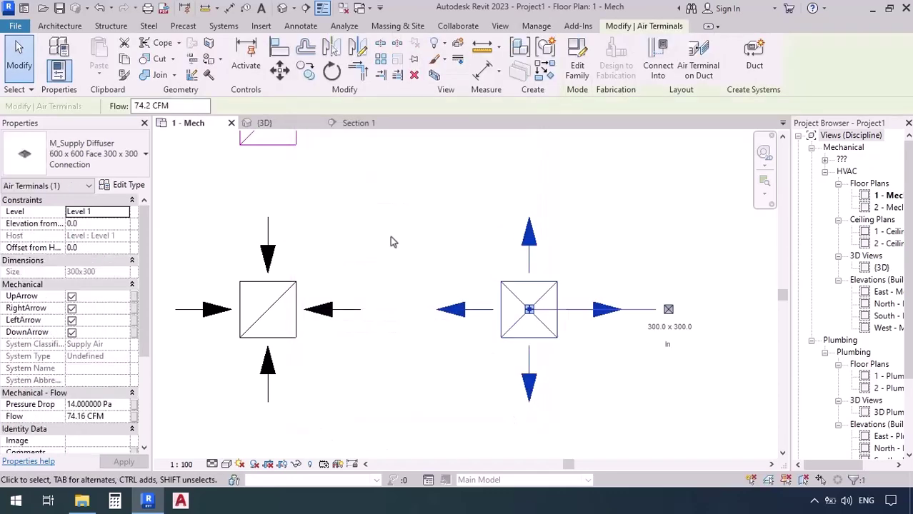